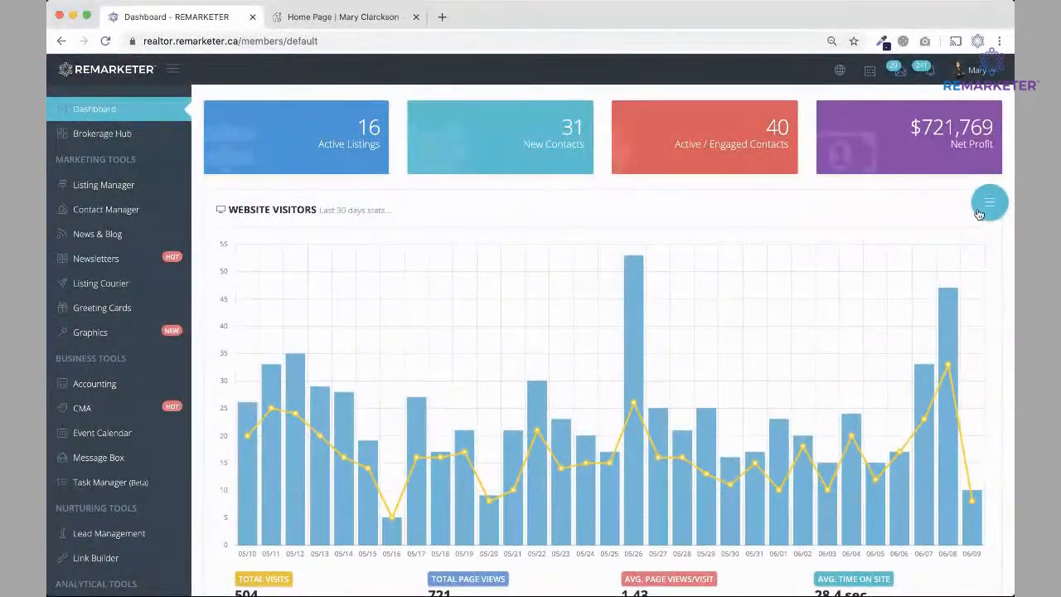
# Restart the step-by-step dashboard guide from the beginning and advance to the Website Link step.
pyautogui.click(989, 203)
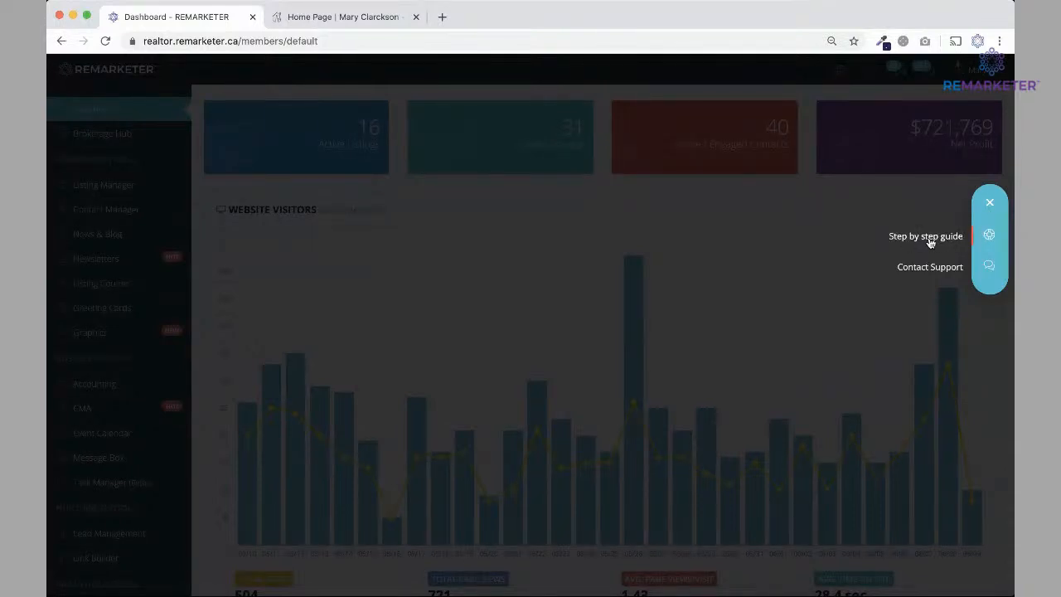
pyautogui.click(612, 213)
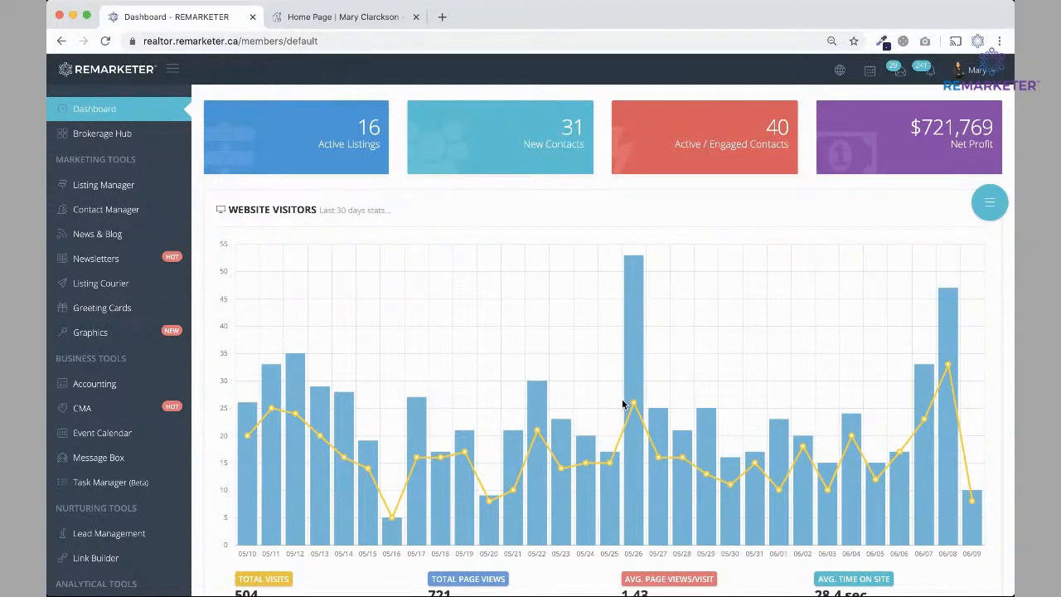
pyautogui.click(989, 205)
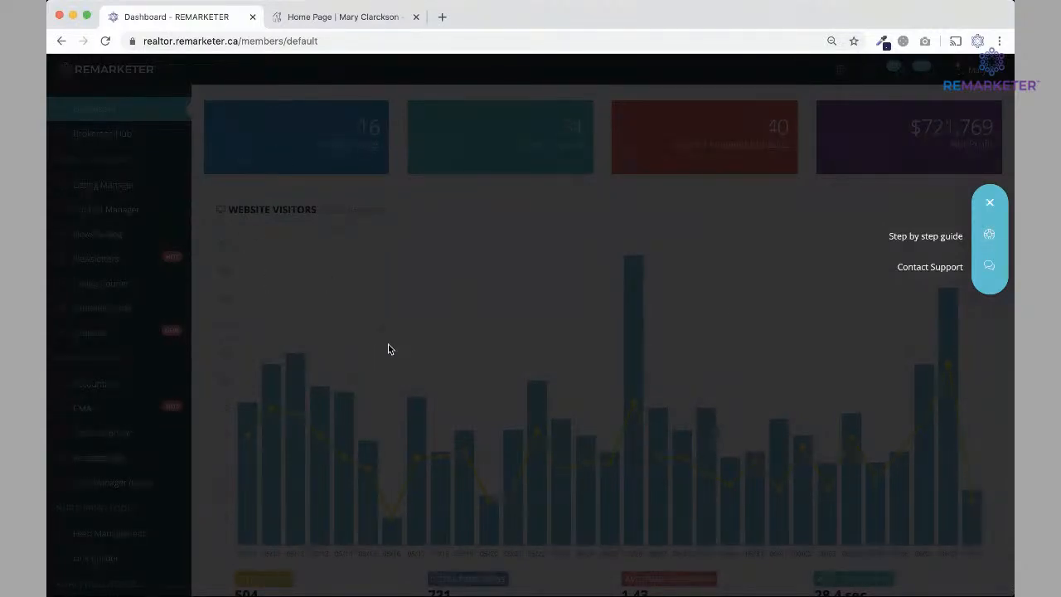
pyautogui.click(989, 237)
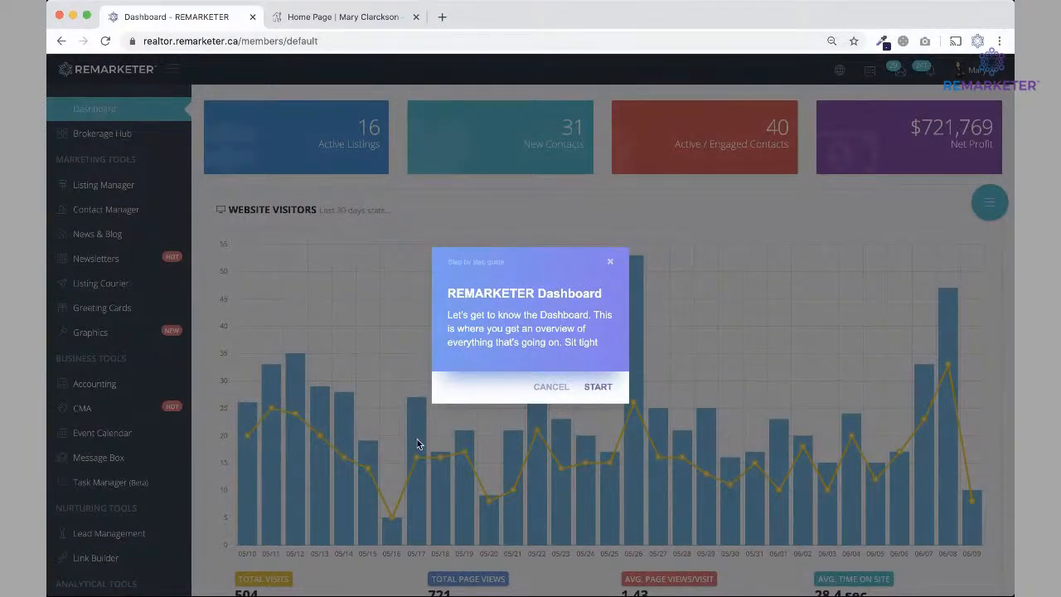
pyautogui.click(598, 388)
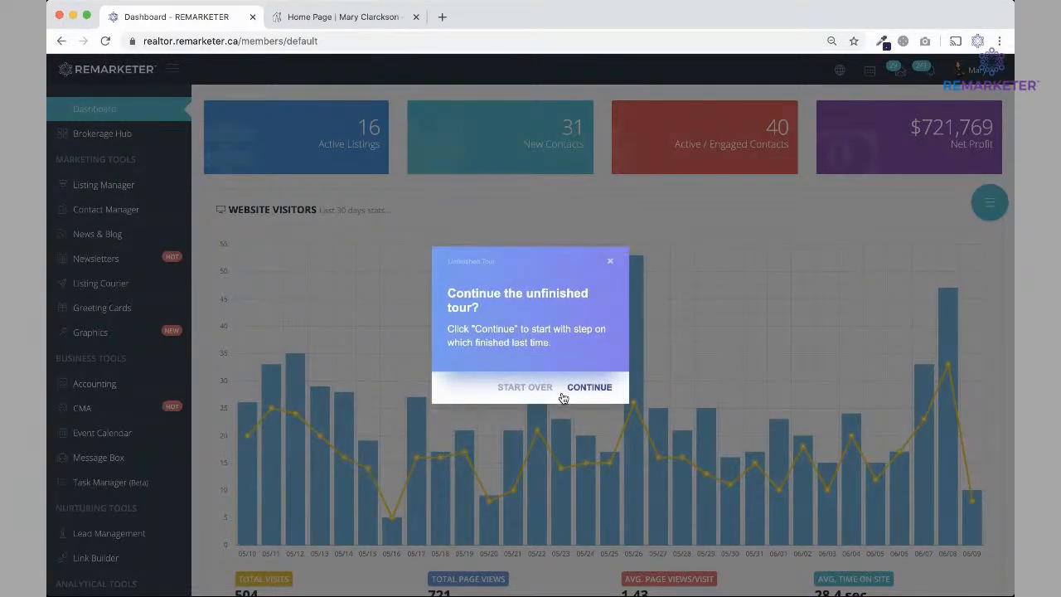
pyautogui.click(537, 391)
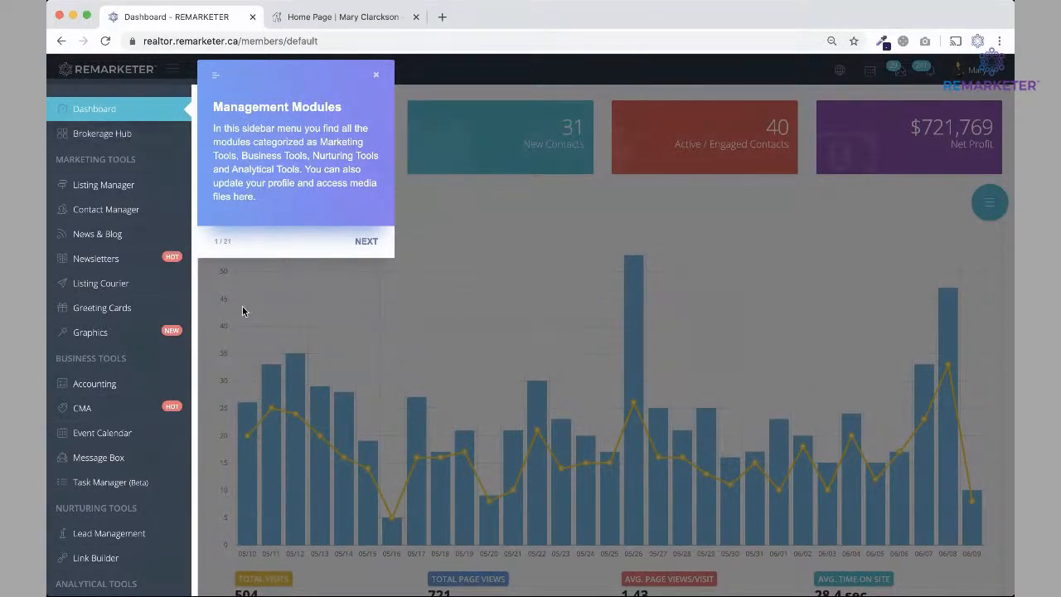
pyautogui.click(366, 242)
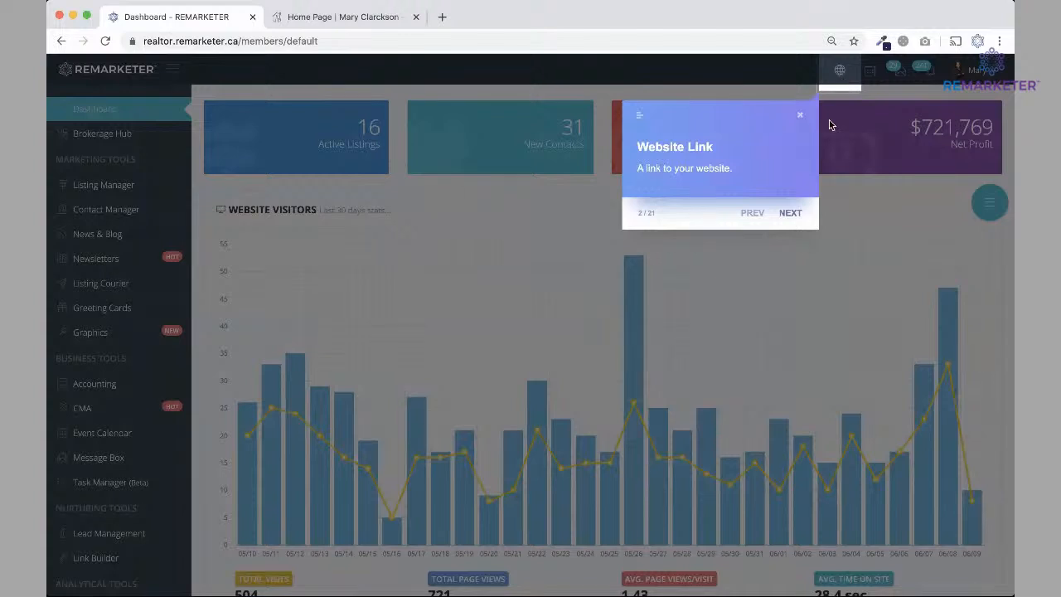
# Step the tour through New Messages, New Contacts and Account Setting to Active Listings (6/21).
pyautogui.click(791, 214)
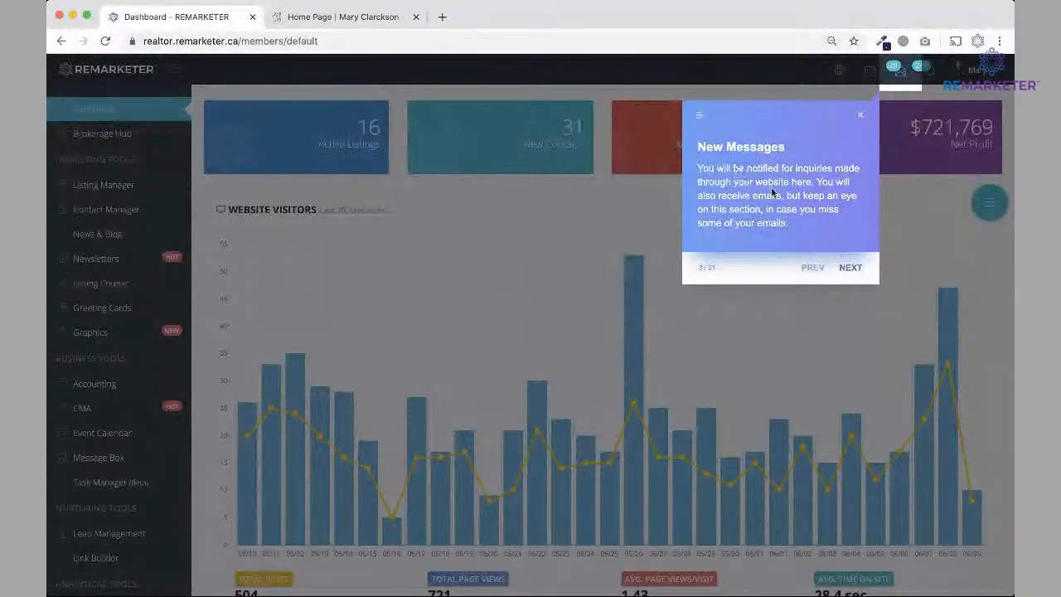
pyautogui.click(849, 268)
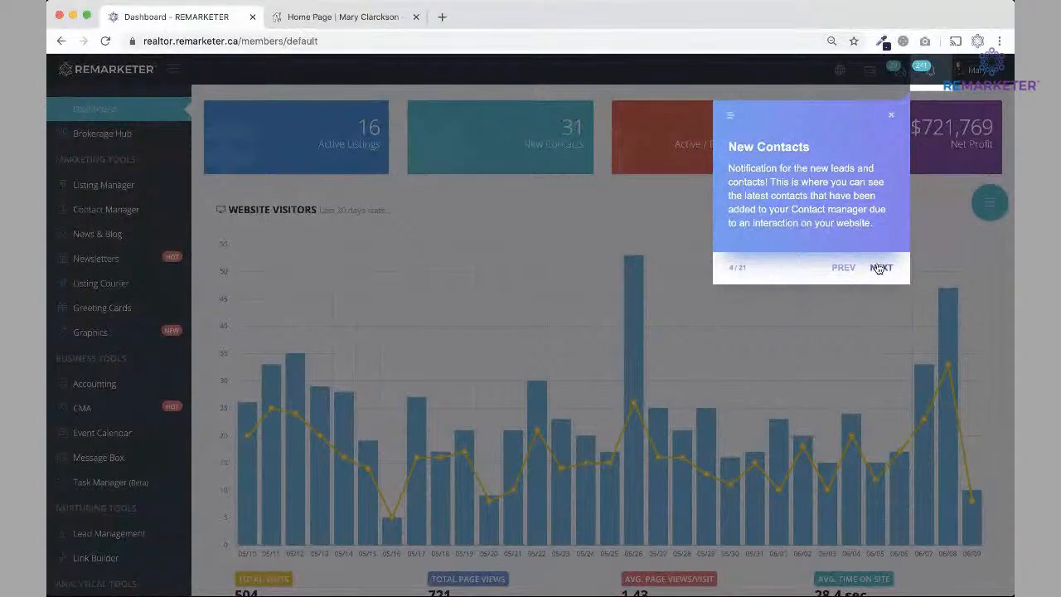
pyautogui.click(882, 268)
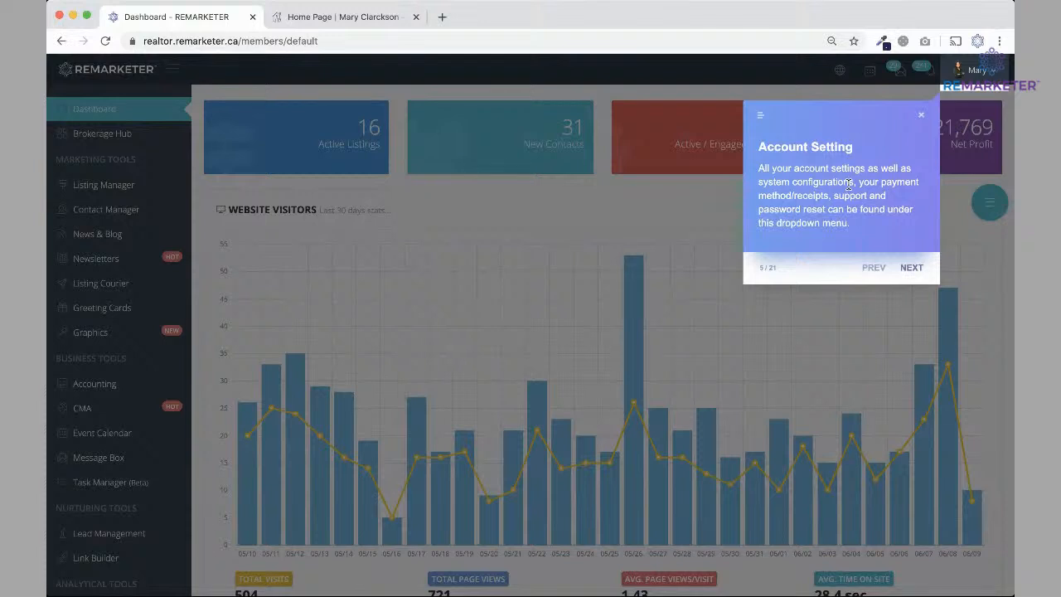
pyautogui.click(912, 268)
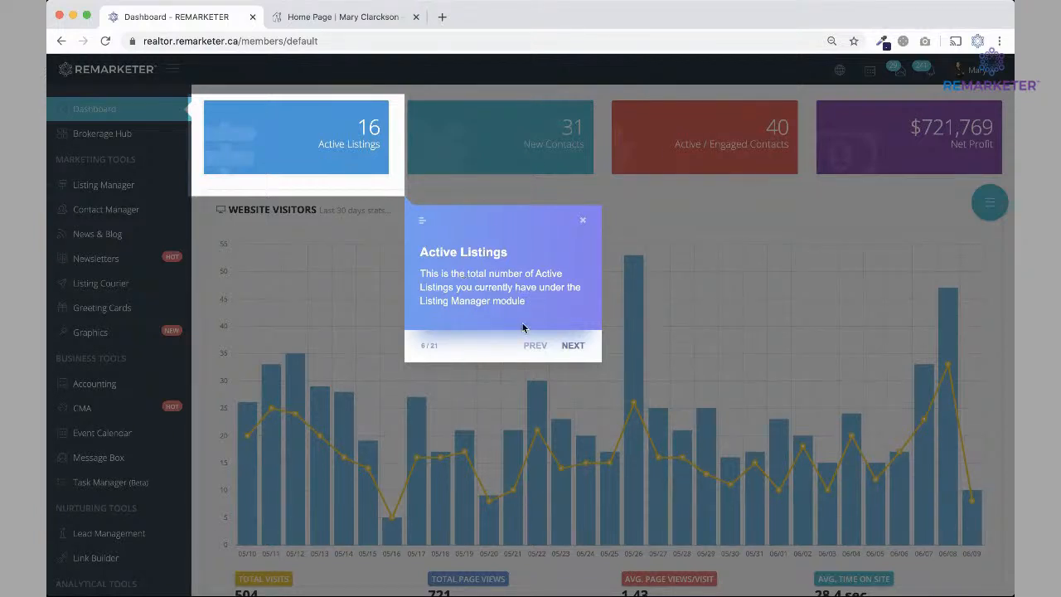
# Step the tour through New Contacts, Contacts Status and Net Profit to Website Visitors (10/21).
pyautogui.click(574, 345)
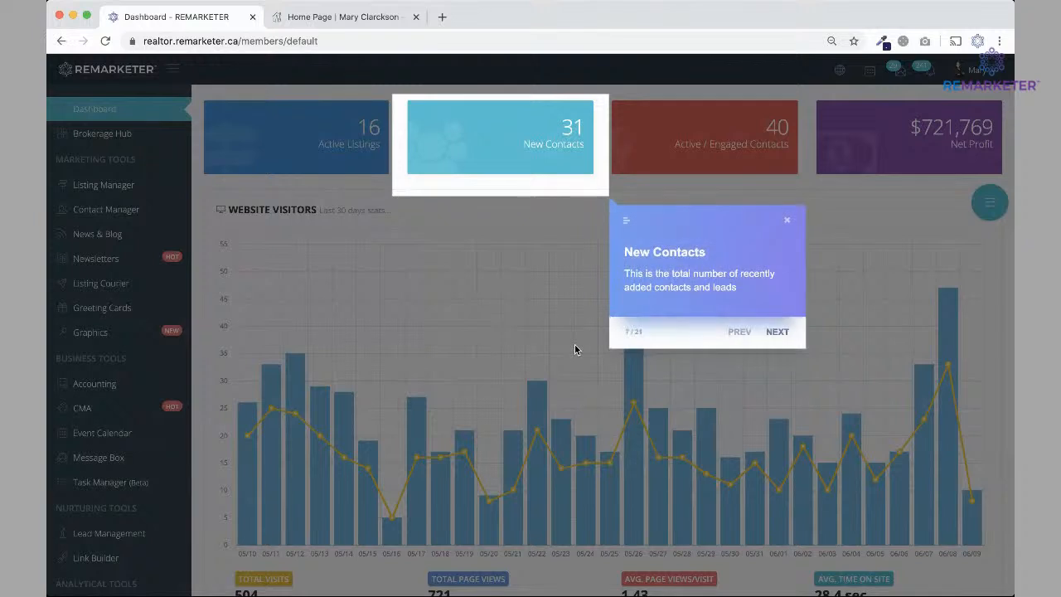
pyautogui.click(776, 330)
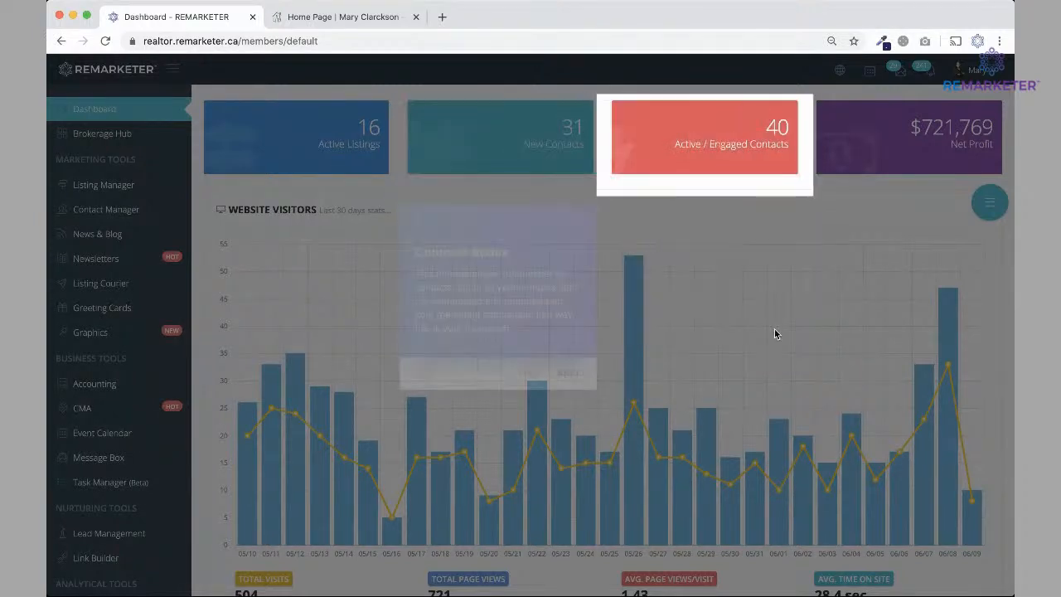
pyautogui.click(568, 372)
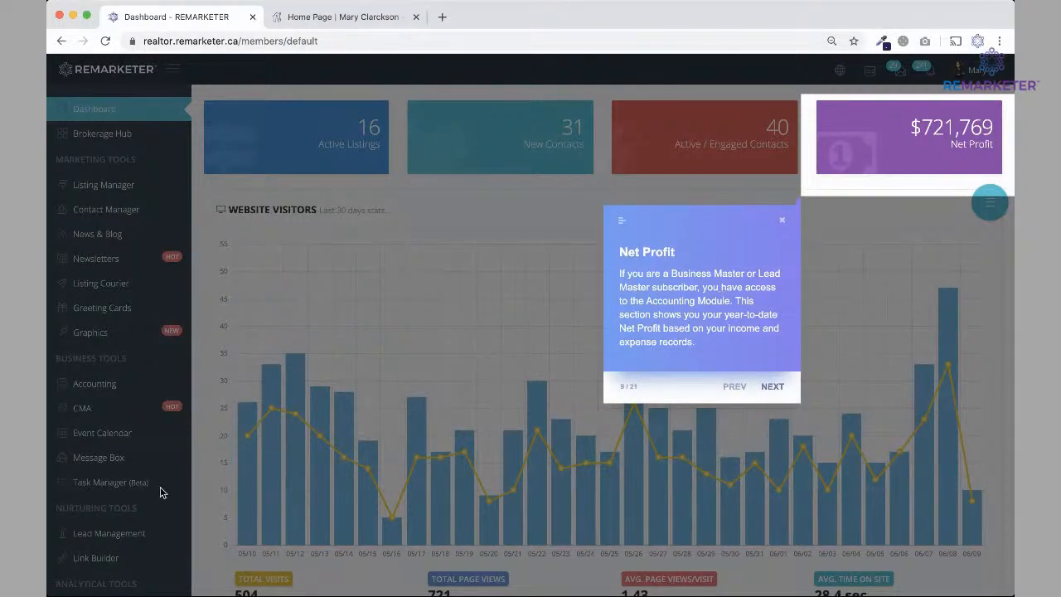
pyautogui.click(772, 386)
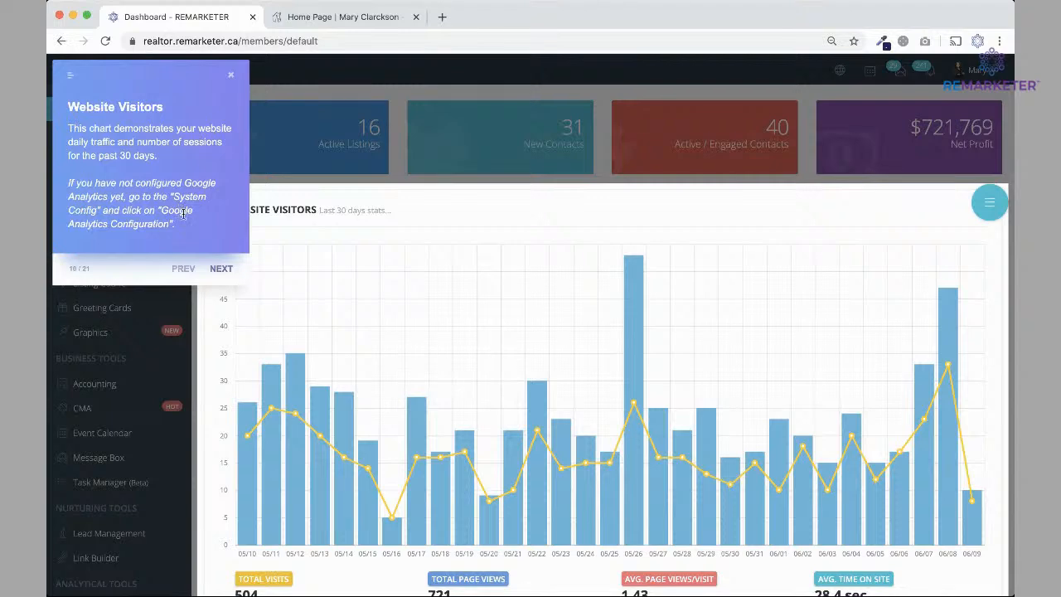
# Advance the tour through Traffic Type, Traffic Source, Social Media Referral, Recent Contacts and Recent News.
pyautogui.click(221, 270)
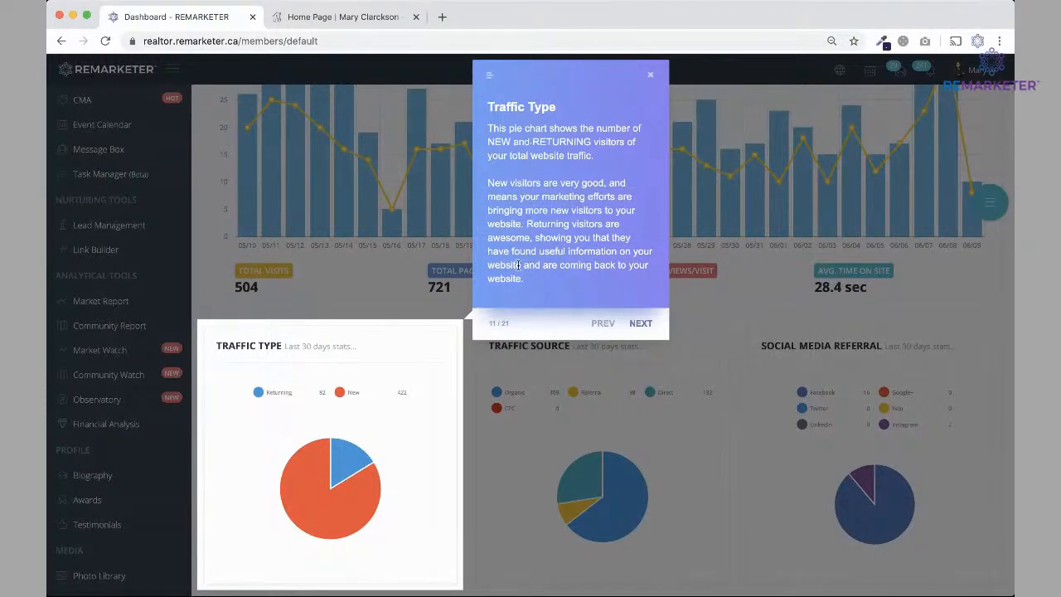
pyautogui.click(644, 323)
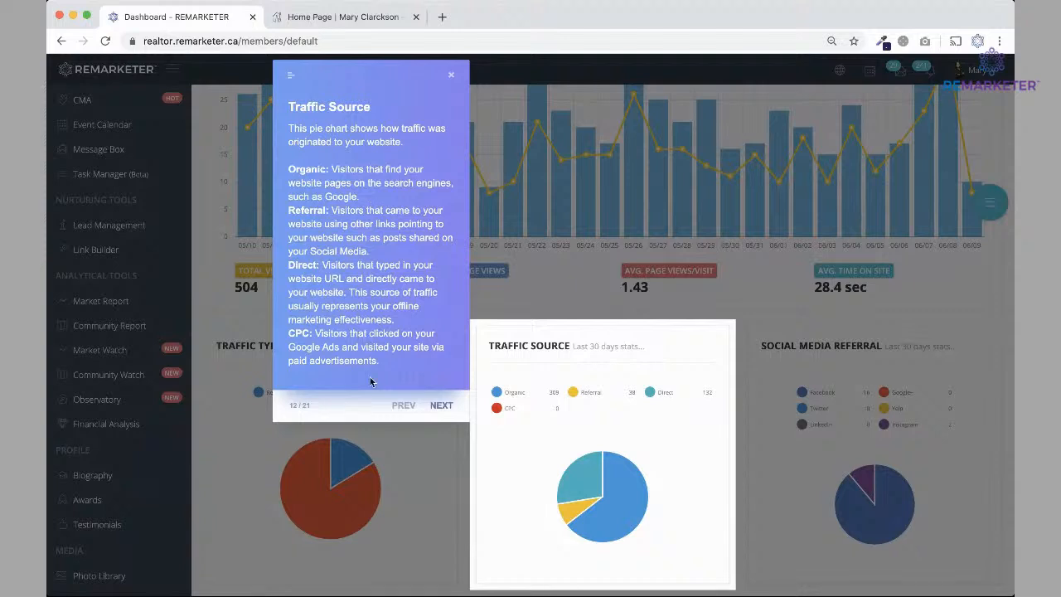
pyautogui.click(441, 406)
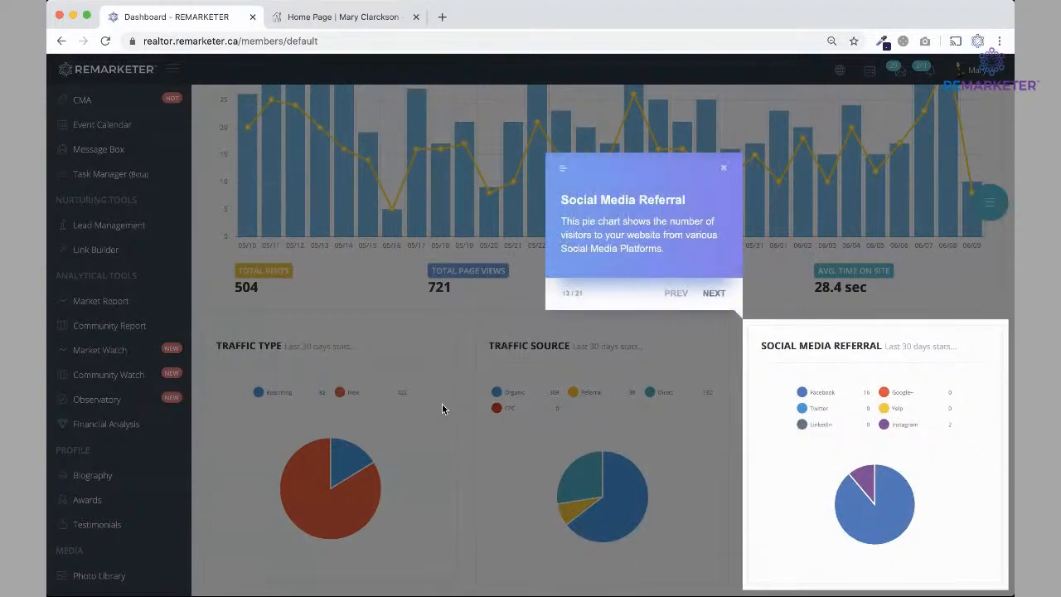
pyautogui.click(714, 295)
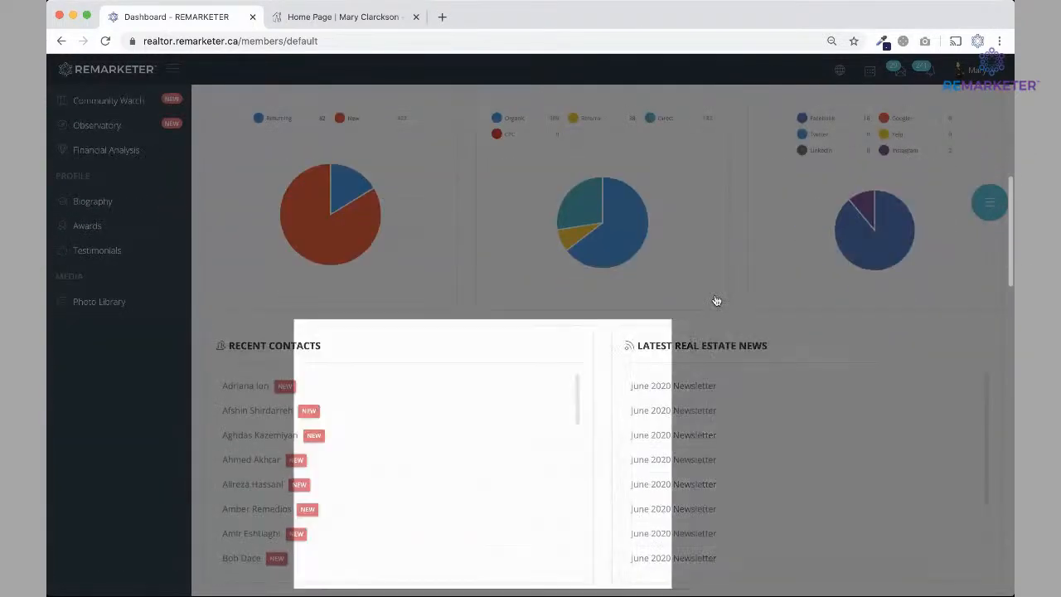
pyautogui.click(773, 295)
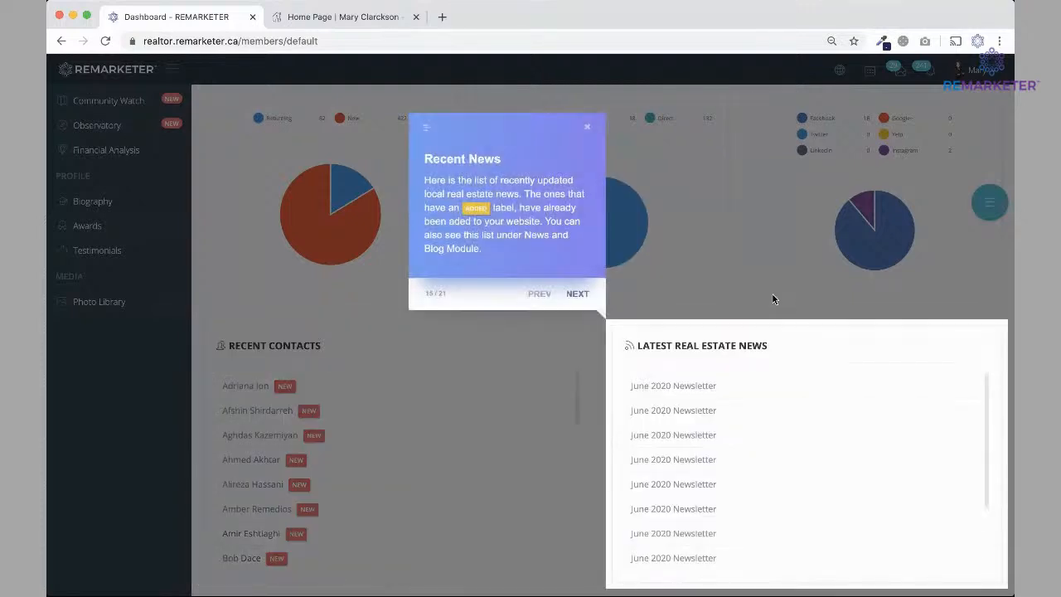
pyautogui.click(572, 297)
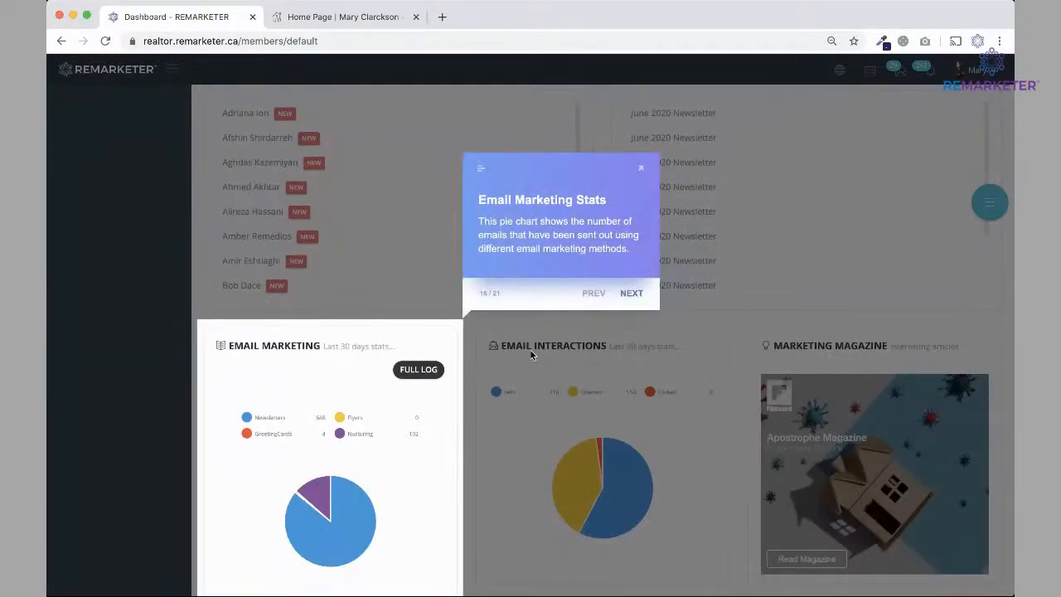
# Continue through the email stats, Marketing Magazine, Brokerage Listings and Calendar to Quick Help, then end the tour.
pyautogui.click(631, 294)
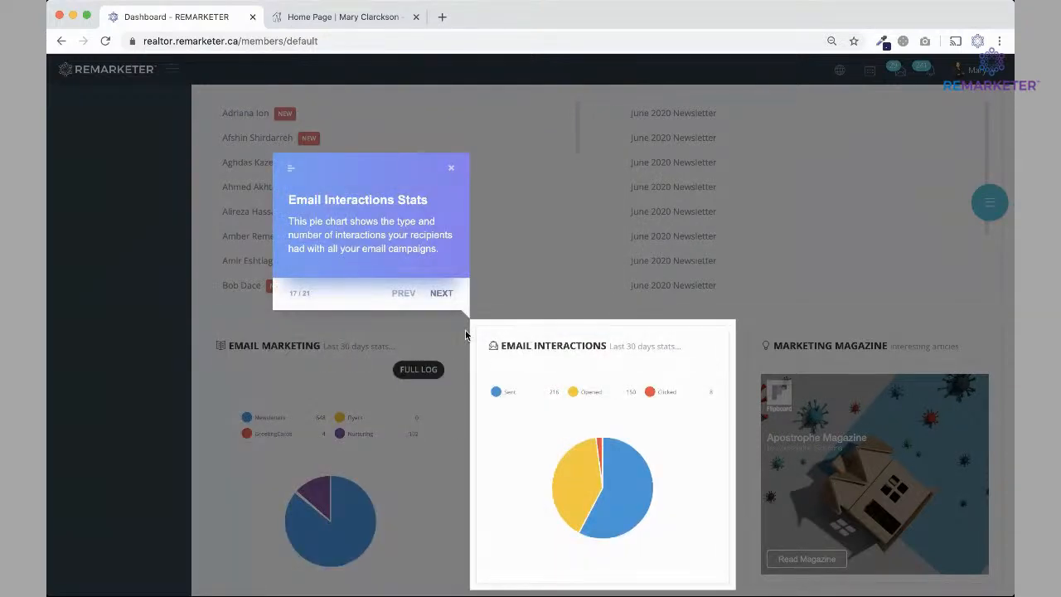
pyautogui.click(439, 294)
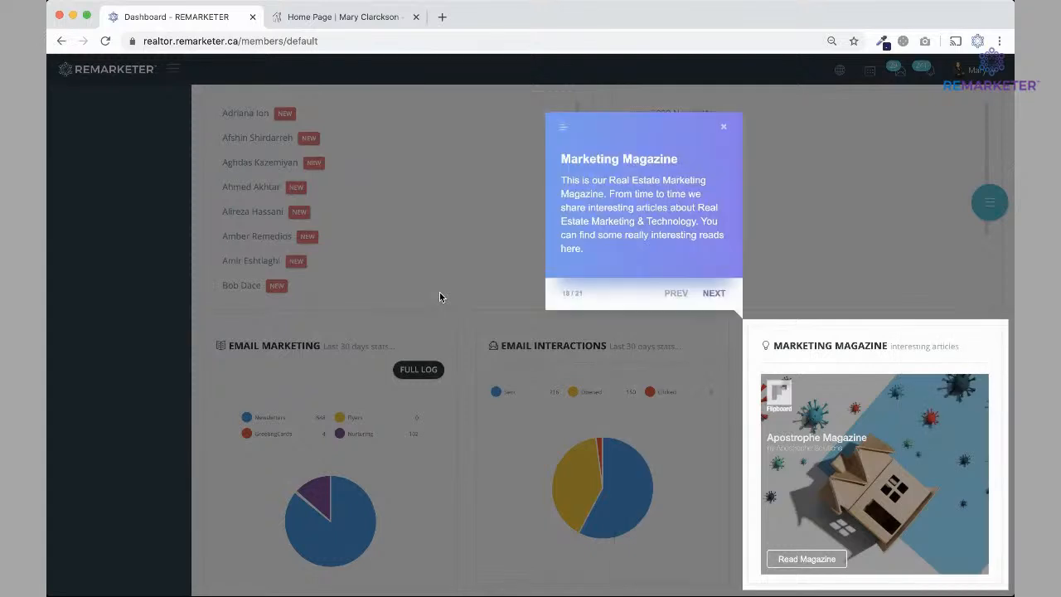
pyautogui.click(713, 295)
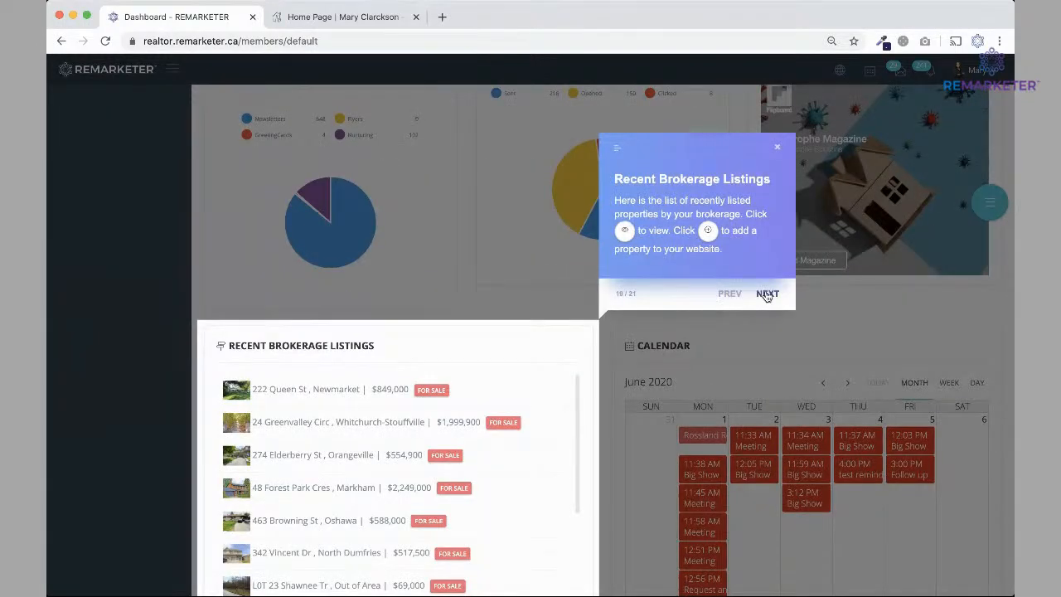
pyautogui.click(767, 294)
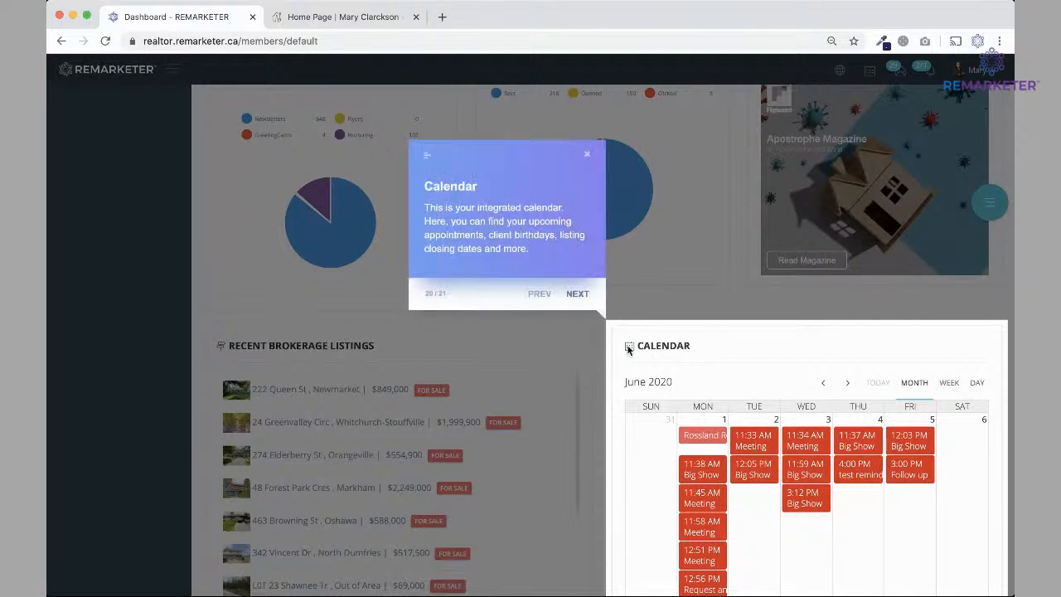
pyautogui.click(575, 294)
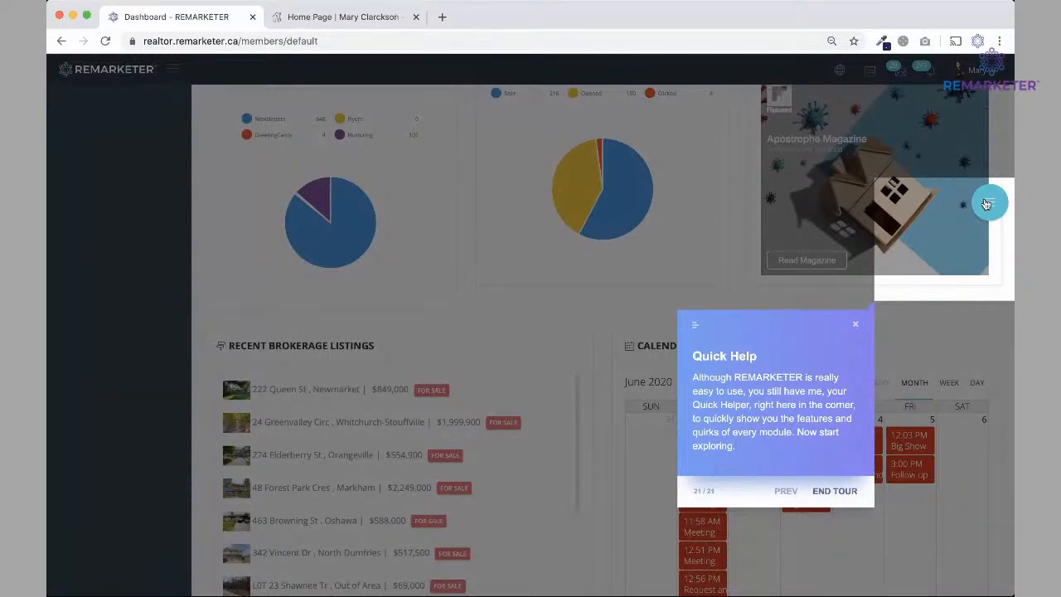
pyautogui.click(843, 491)
# Open the Account Setting page from the profile menu and bring up its help options.
pyautogui.scroll(12, 798, 377)
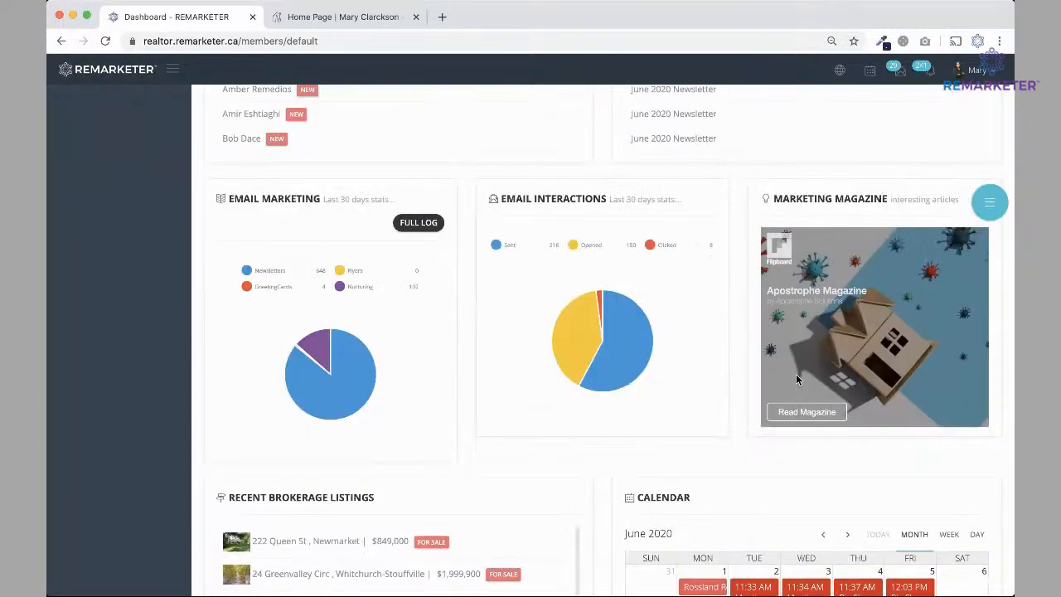
pyautogui.click(973, 71)
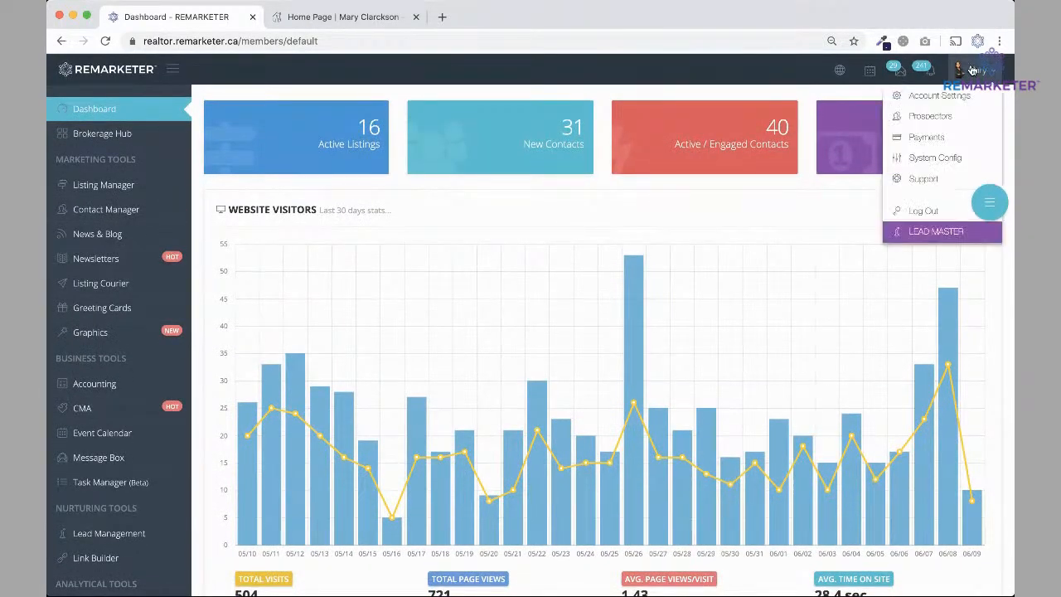
pyautogui.click(940, 97)
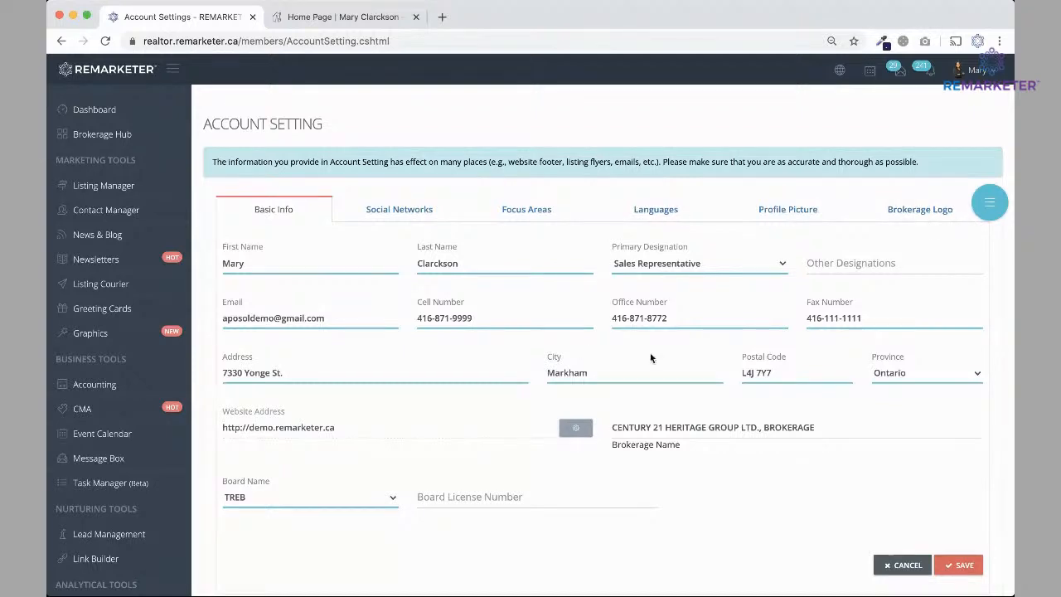
pyautogui.click(991, 203)
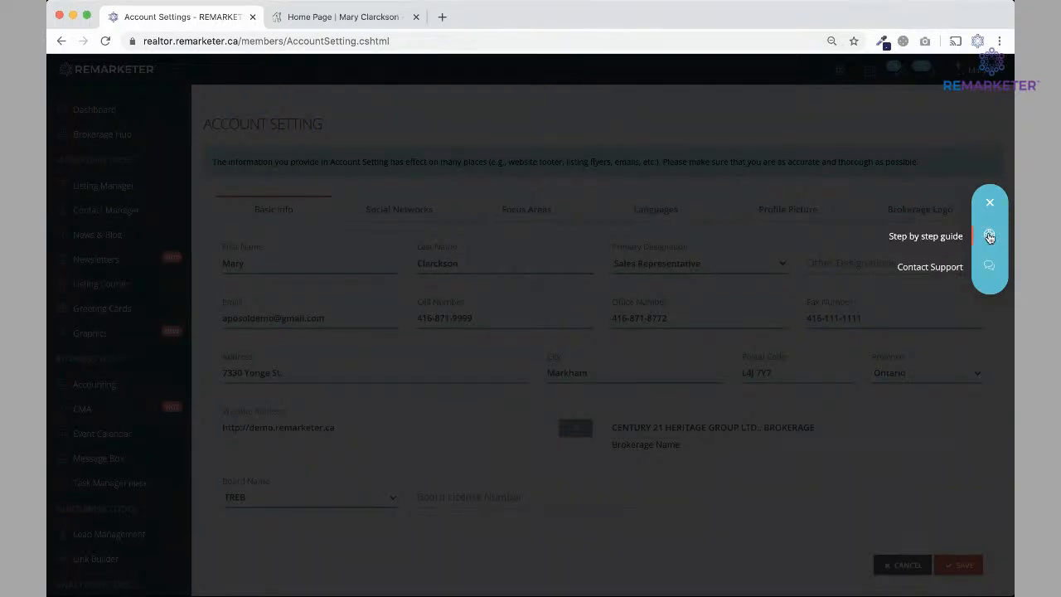
# Run the Account Setting step-by-step guide through the Social Networks step, then close it.
pyautogui.click(989, 237)
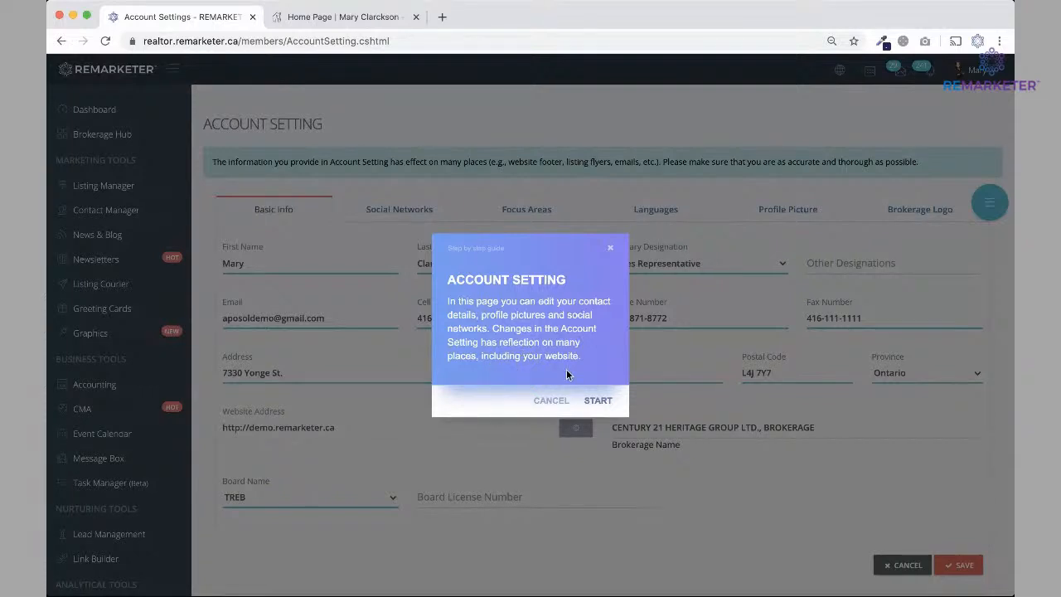
pyautogui.click(597, 401)
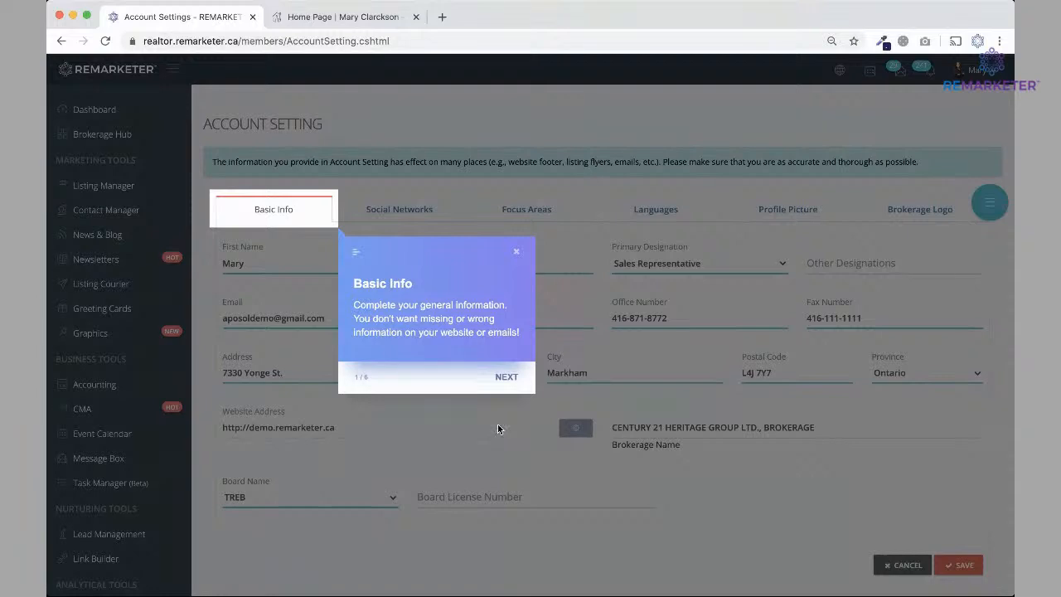
pyautogui.click(506, 376)
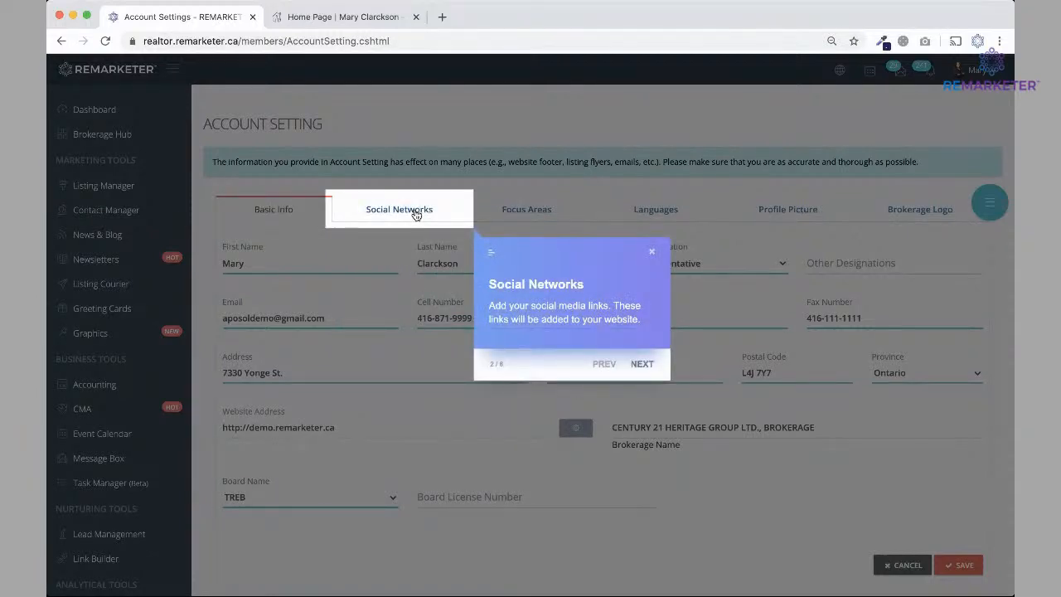
pyautogui.click(640, 366)
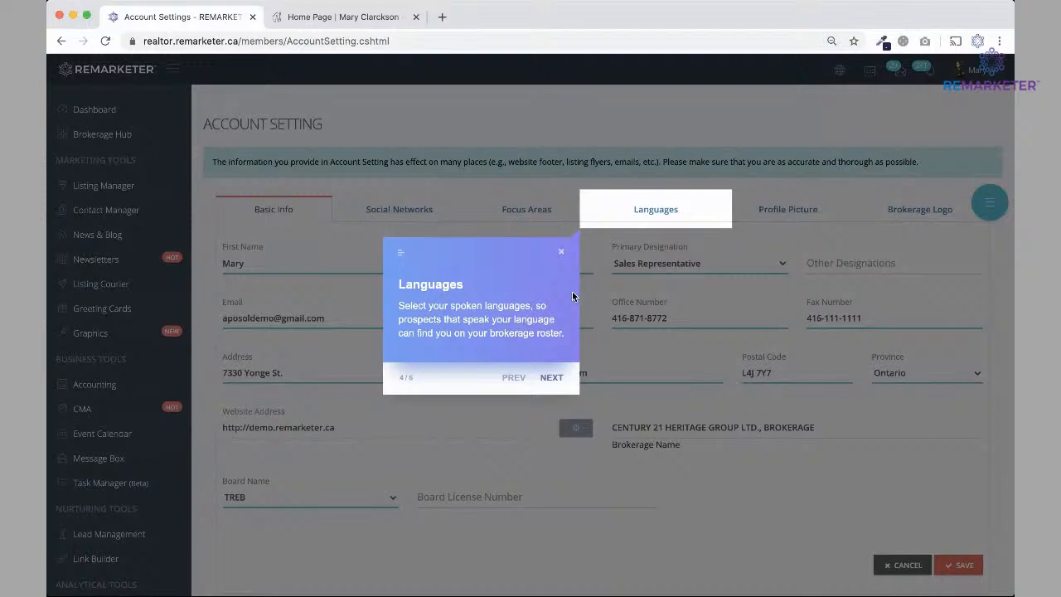
pyautogui.click(561, 252)
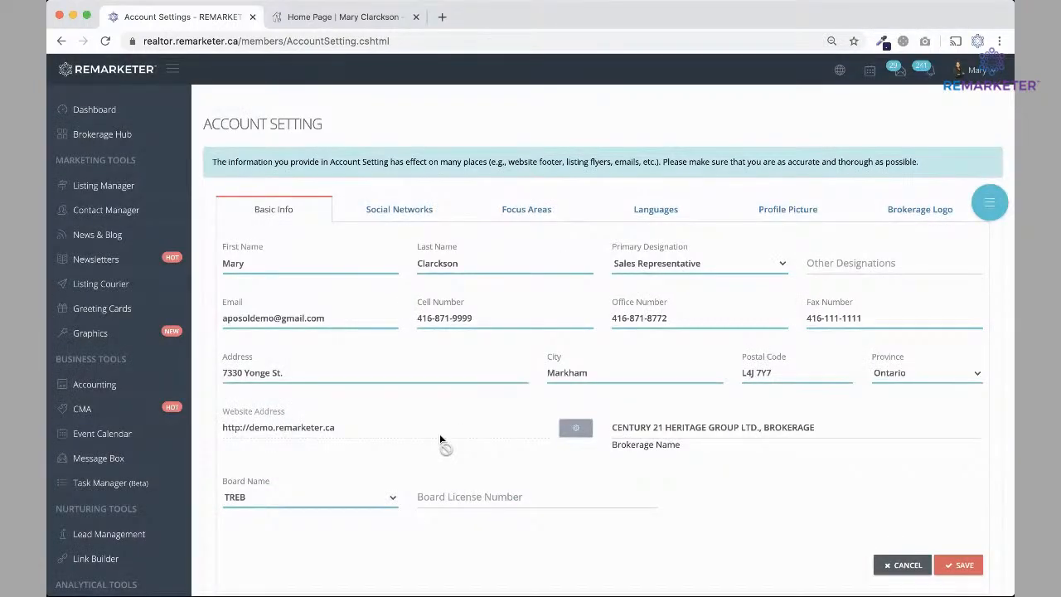
# Look at the Social Networks and Focus Areas tabs, return to Basic Info, then view the website home page.
pyautogui.click(379, 210)
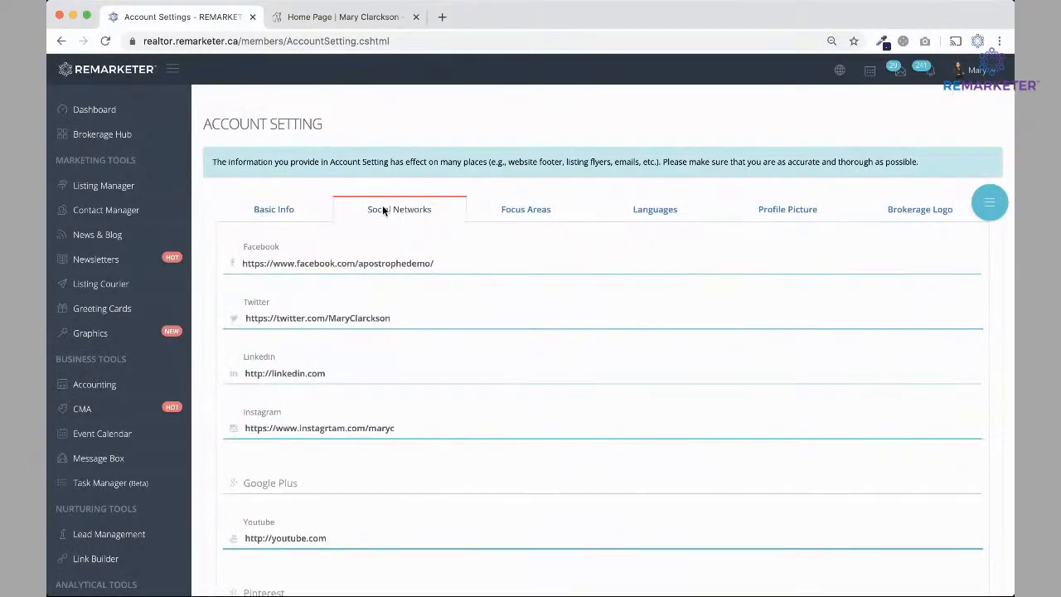
pyautogui.click(520, 210)
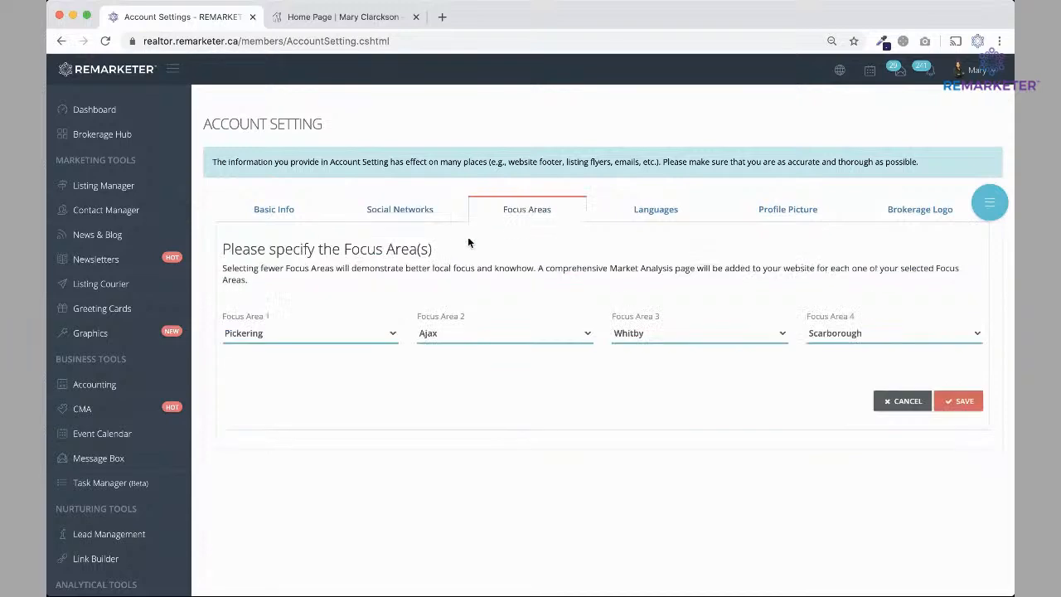
pyautogui.click(270, 212)
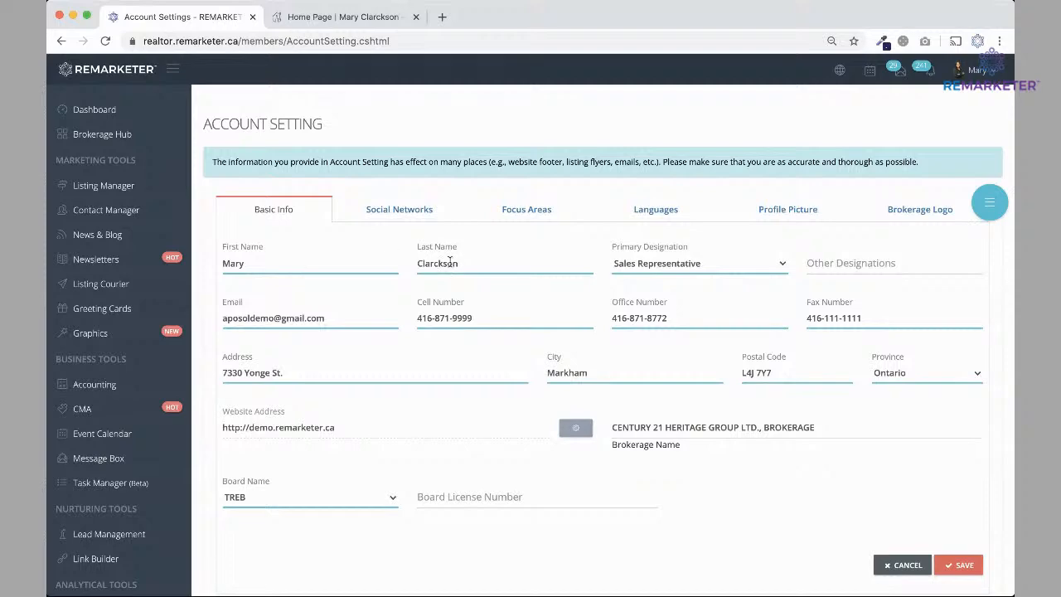
pyautogui.click(365, 17)
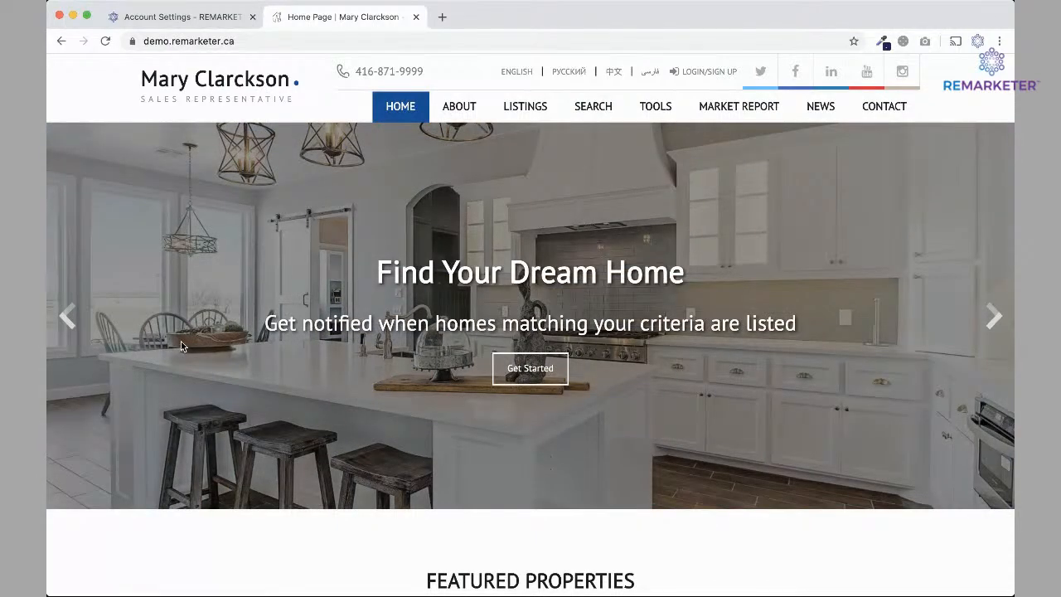
# Move the home page slider back to the agent photo, scroll the page, then view the Contact page.
pyautogui.click(68, 316)
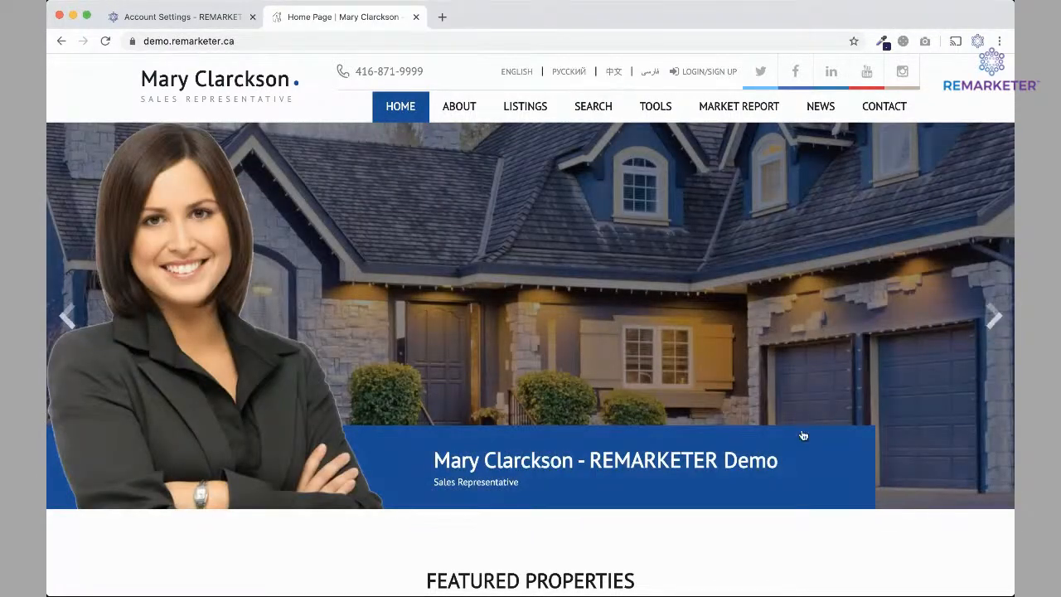
pyautogui.scroll(-6, 604, 509)
pyautogui.scroll(-15, 605, 514)
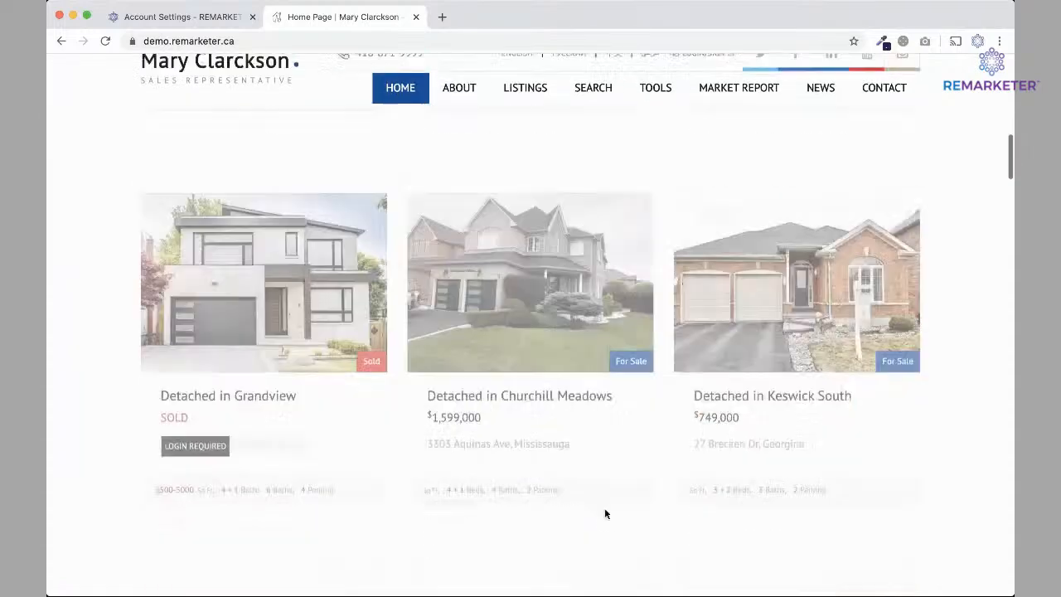
pyautogui.scroll(-5, 604, 514)
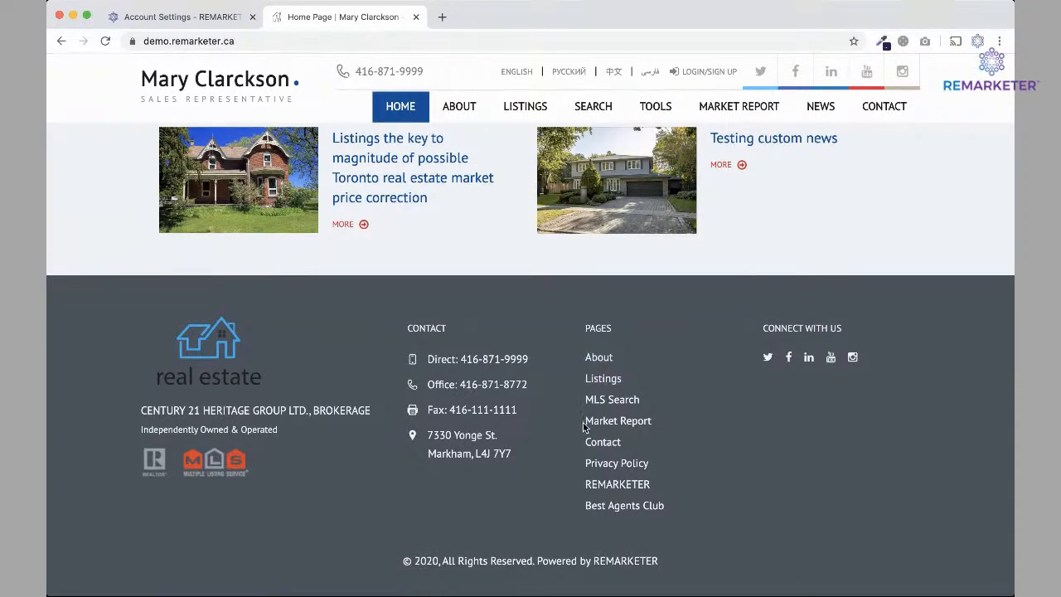
pyautogui.click(884, 106)
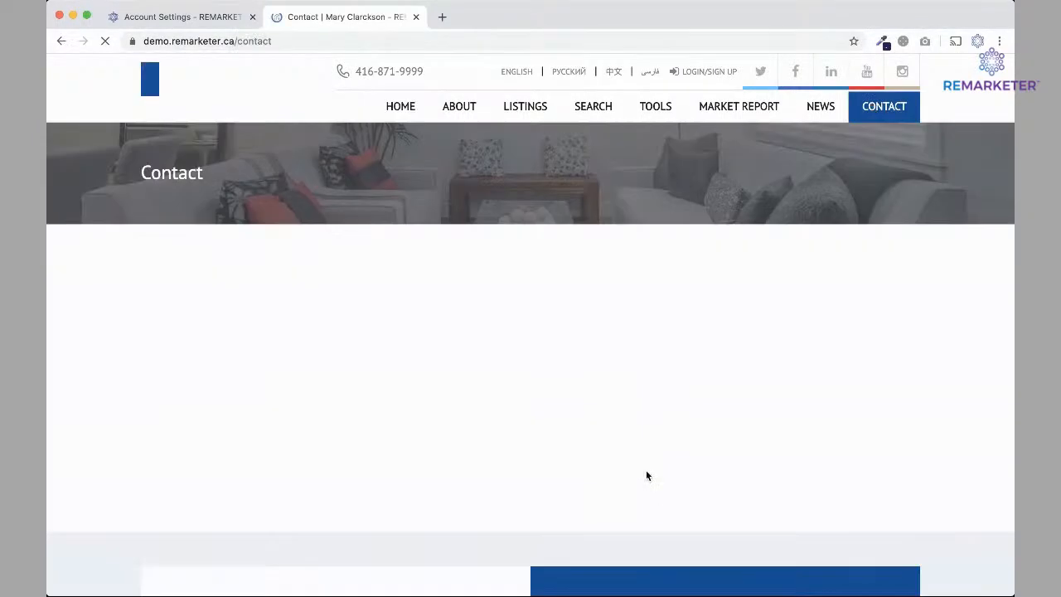
pyautogui.scroll(-5, 500, 472)
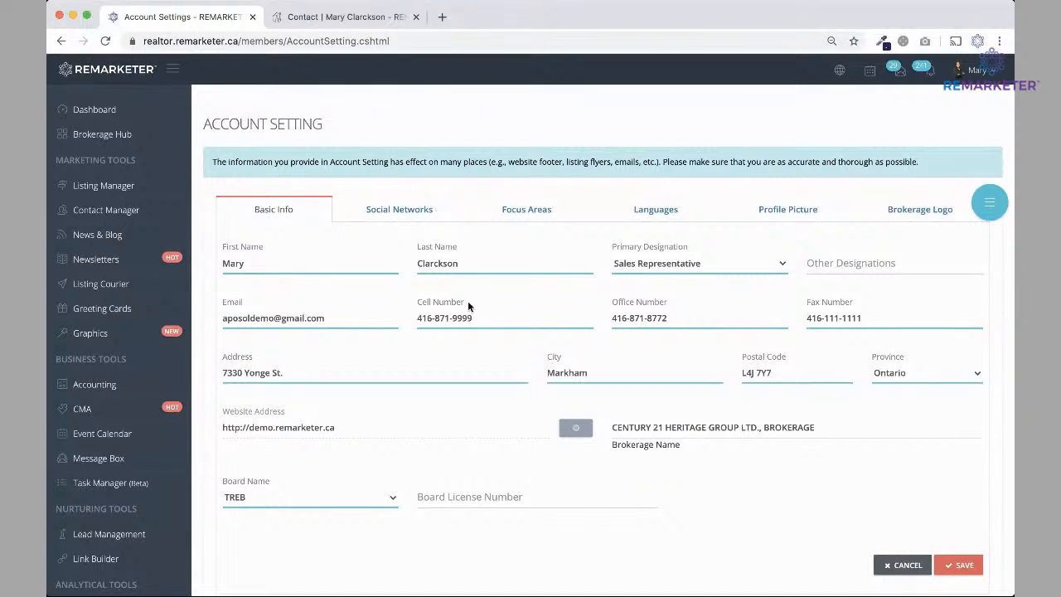
# Open the Unionville property listing from the website home page to check agent numbers, then return to Account Setting.
pyautogui.click(344, 16)
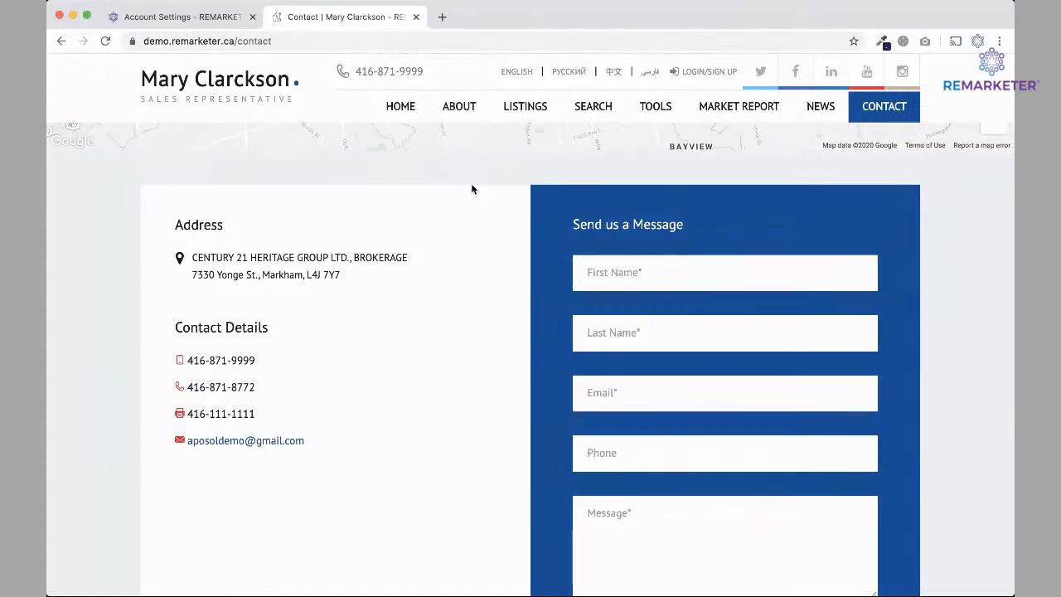
pyautogui.click(399, 108)
pyautogui.scroll(-4, 403, 360)
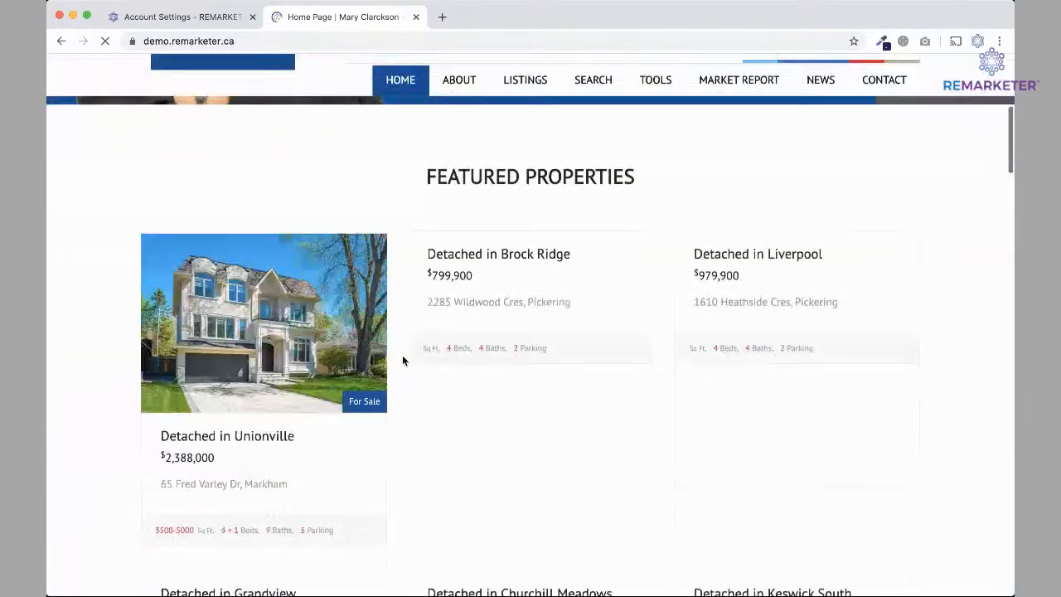
pyautogui.click(277, 344)
pyautogui.scroll(-4, 724, 429)
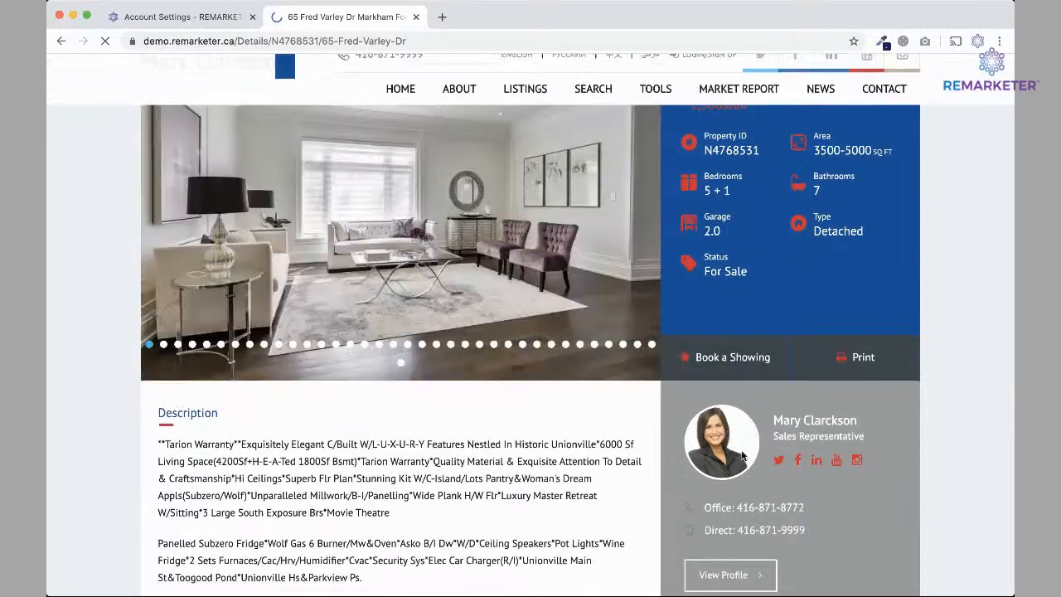
pyautogui.scroll(-3, 743, 455)
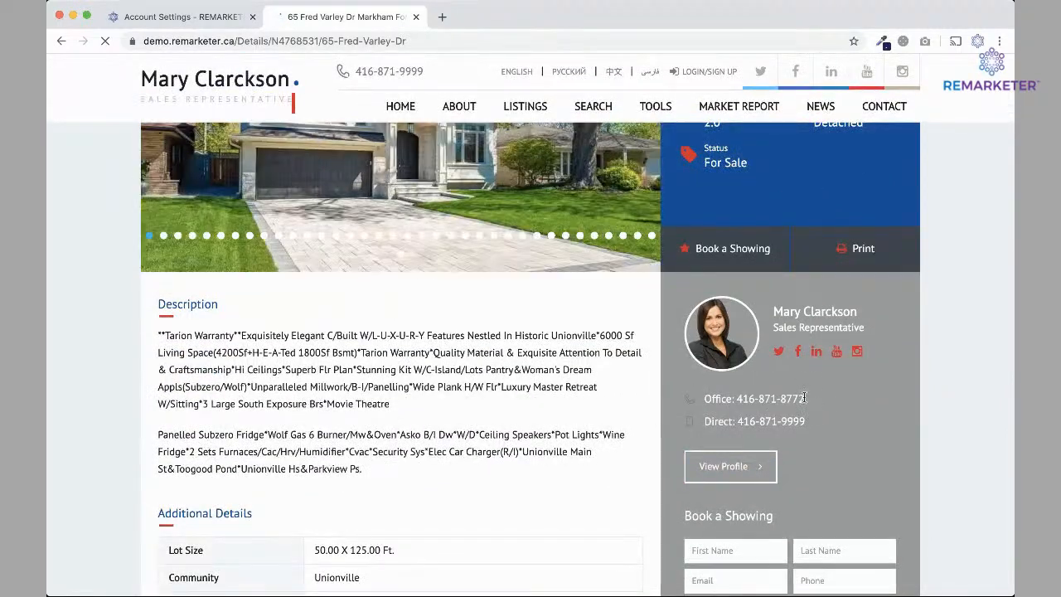
pyautogui.click(196, 23)
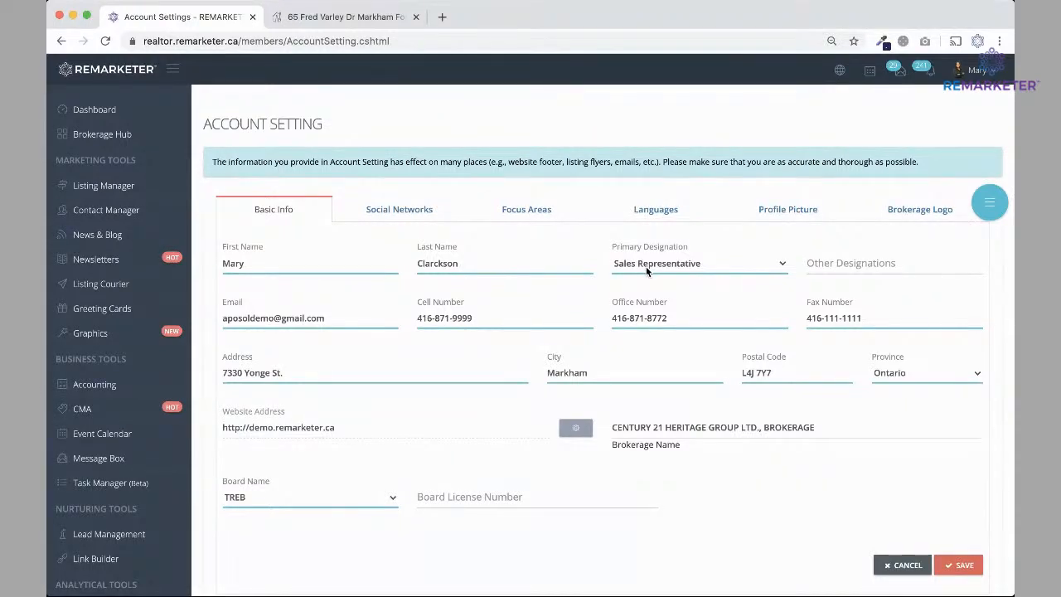
# Save Broker as the primary designation and reload the listing page to show it.
pyautogui.click(632, 232)
pyautogui.click(958, 565)
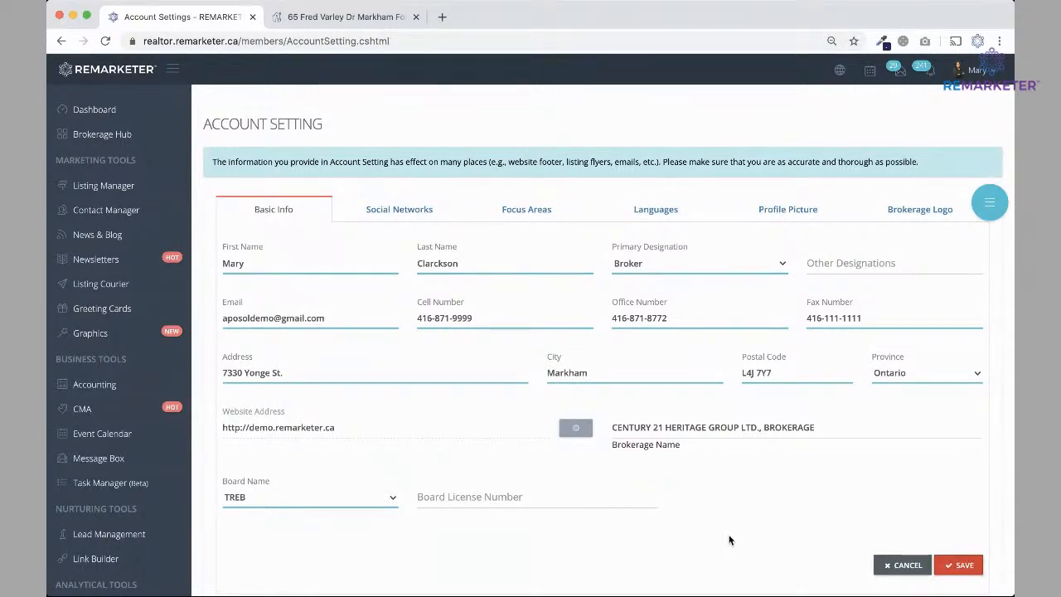
pyautogui.click(329, 17)
pyautogui.click(105, 41)
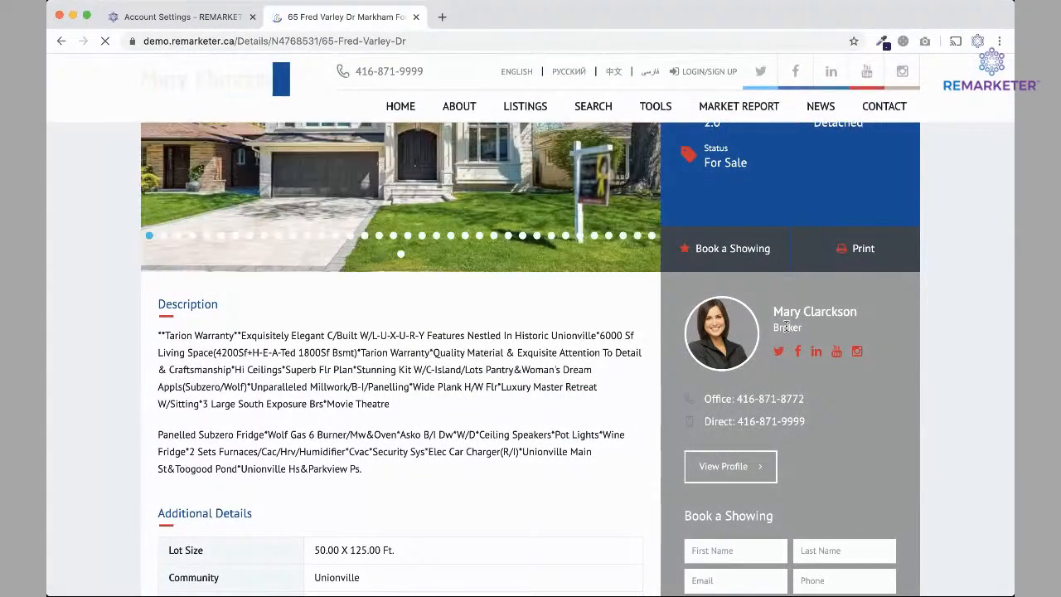
# Check the Broker title on the listing, home and Contact pages, then go back to Account Setting.
pyautogui.moveTo(802, 325); pyautogui.dragTo(767, 329)
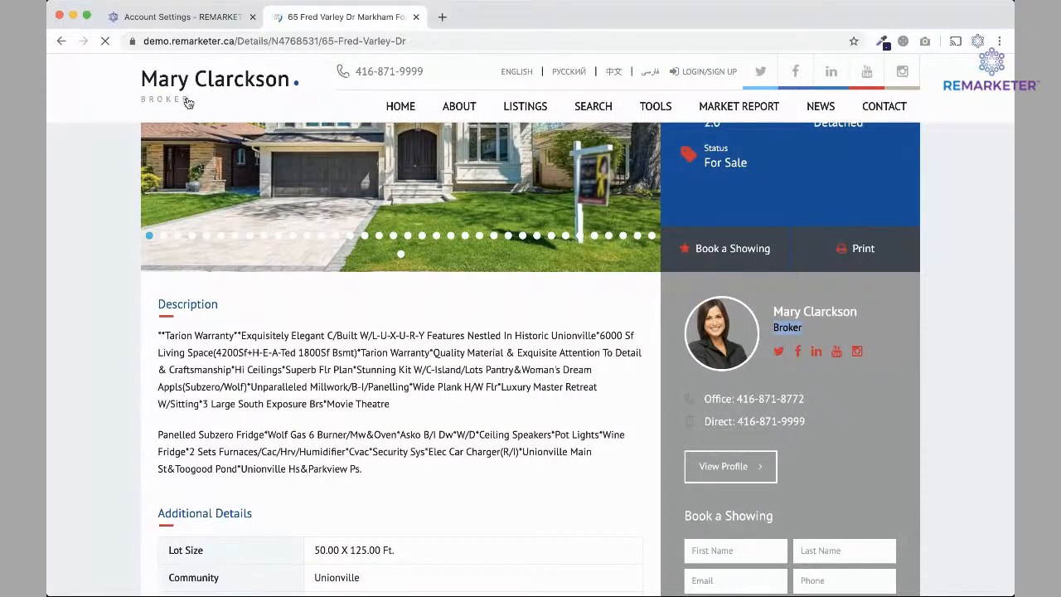
pyautogui.click(406, 107)
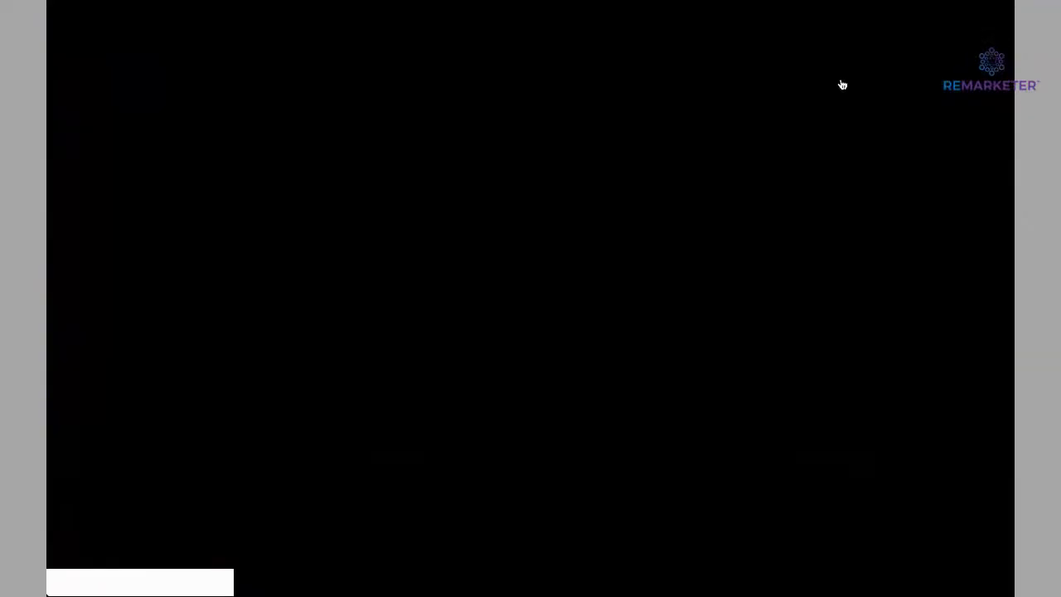
pyautogui.click(884, 107)
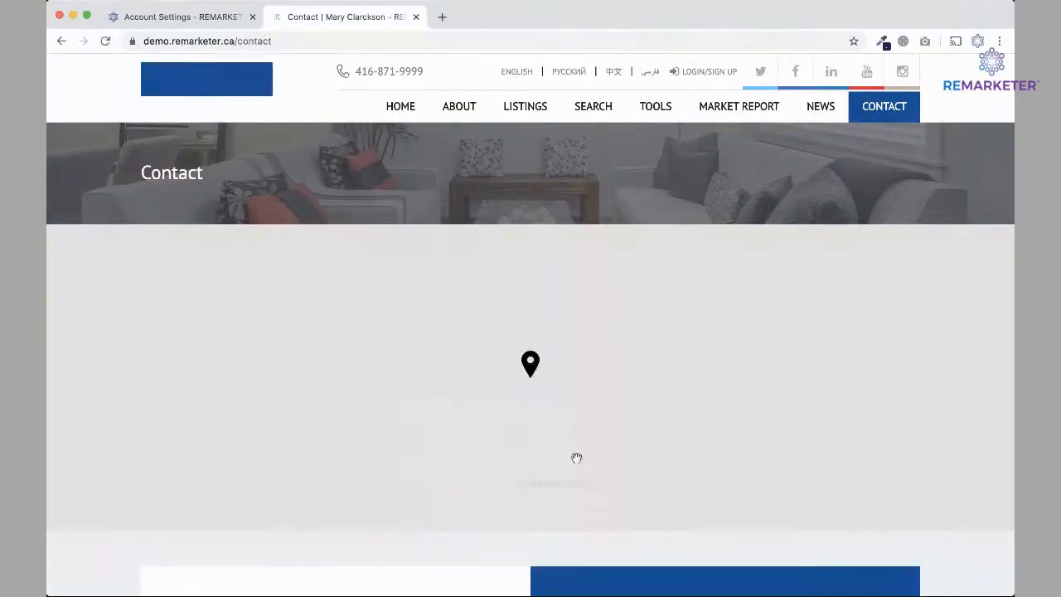
pyautogui.scroll(-5, 663, 373)
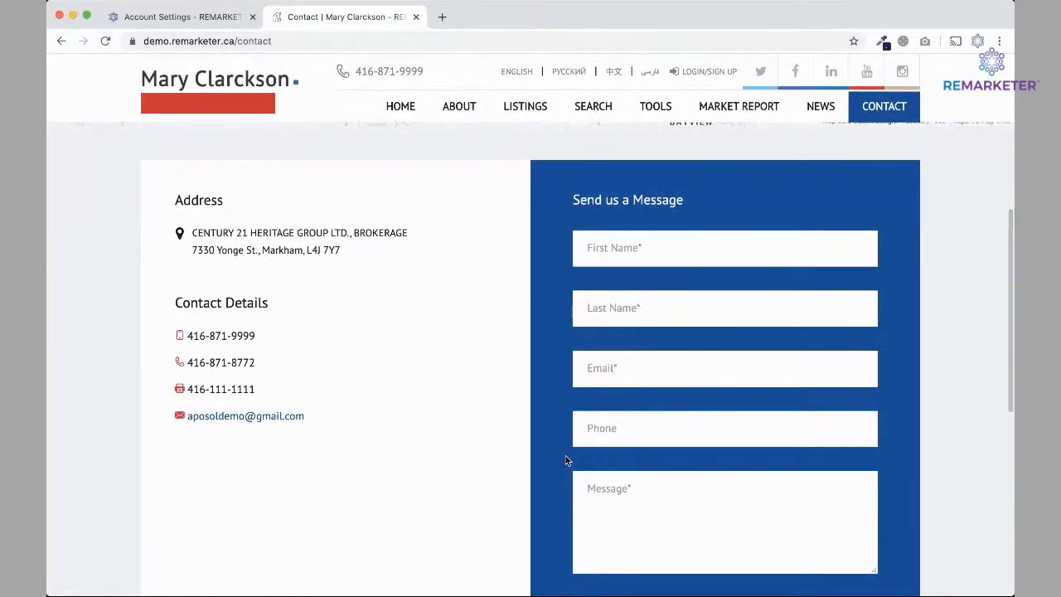
pyautogui.scroll(5, 567, 460)
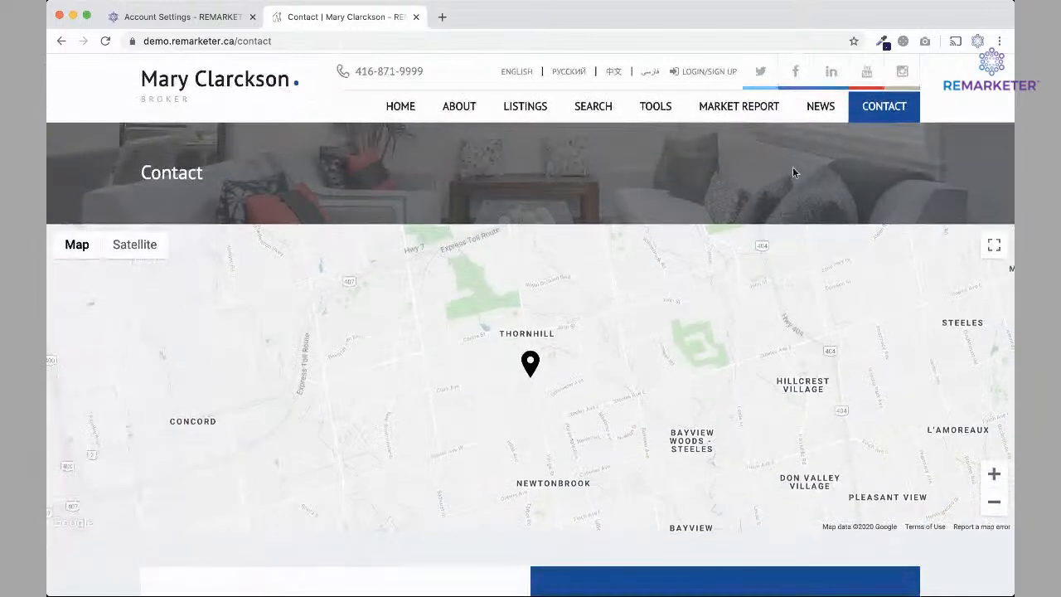
pyautogui.click(378, 110)
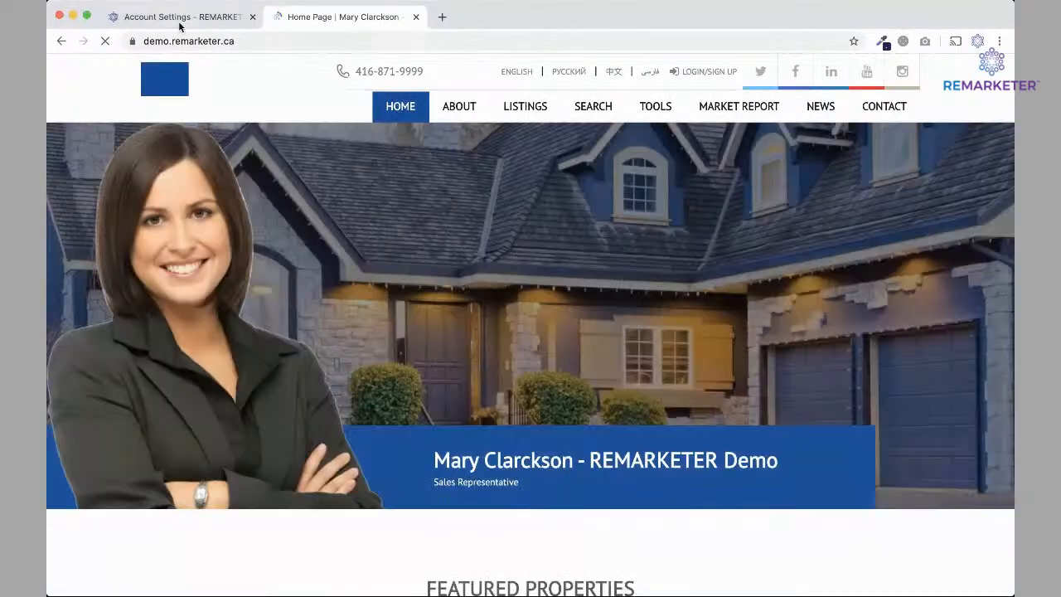
pyautogui.click(179, 19)
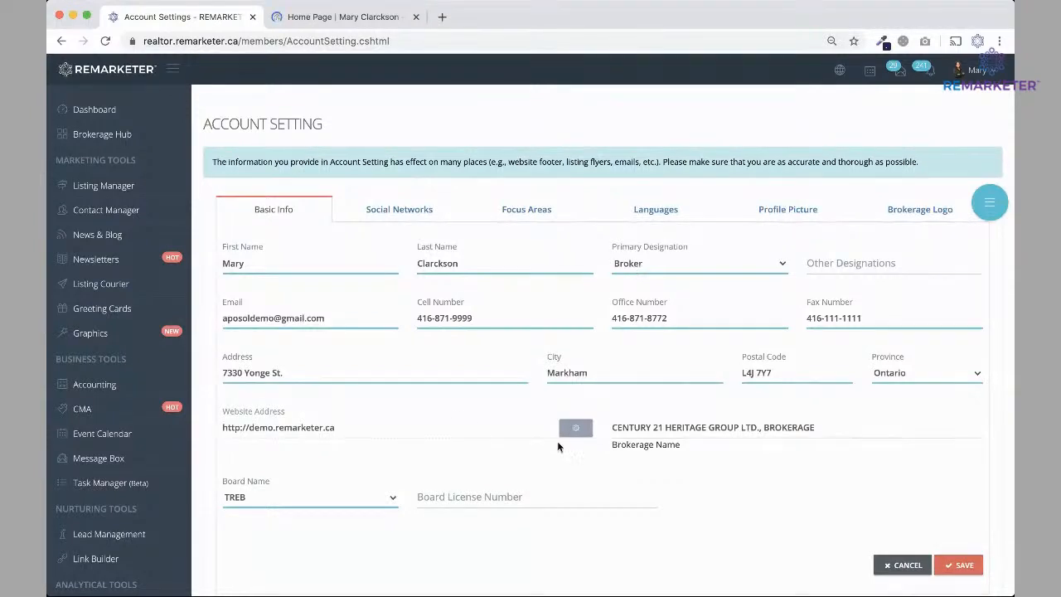
# Check the social network links, then browse the agent website home page.
pyautogui.click(384, 209)
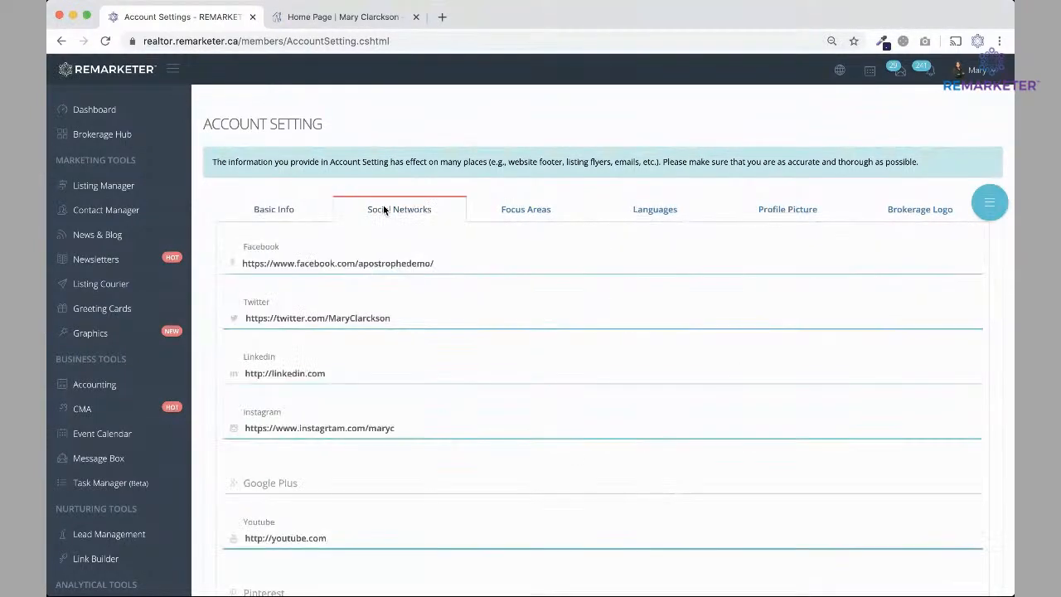
pyautogui.click(330, 17)
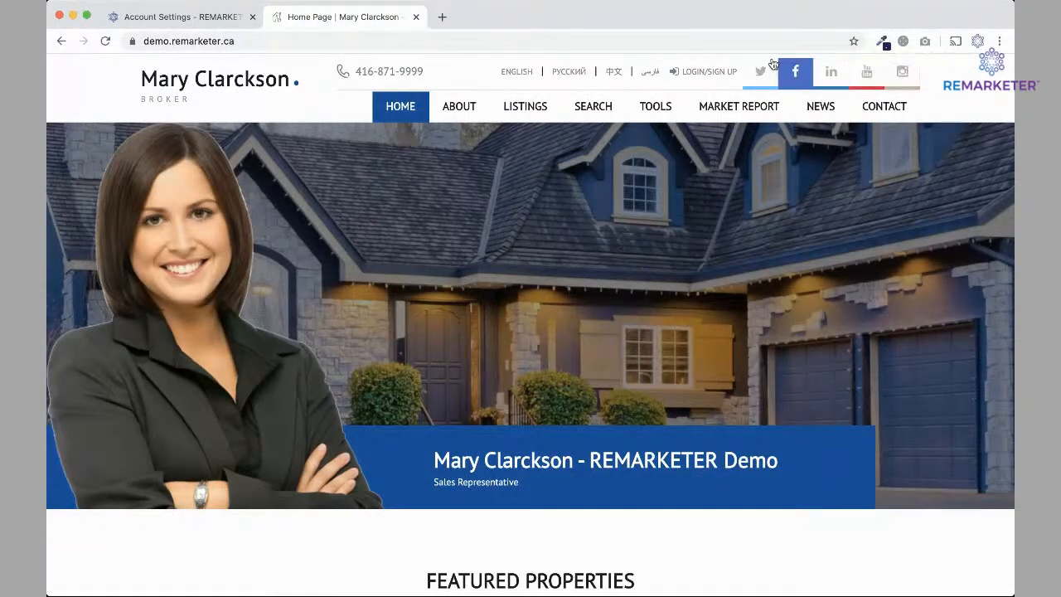
pyautogui.scroll(-20, 832, 271)
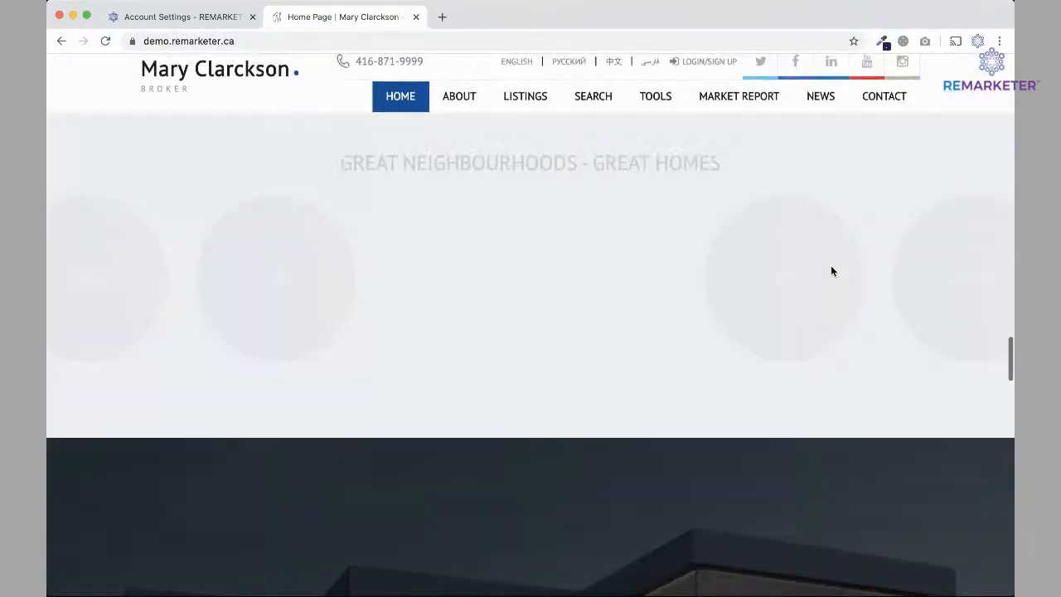
pyautogui.scroll(-10, 832, 271)
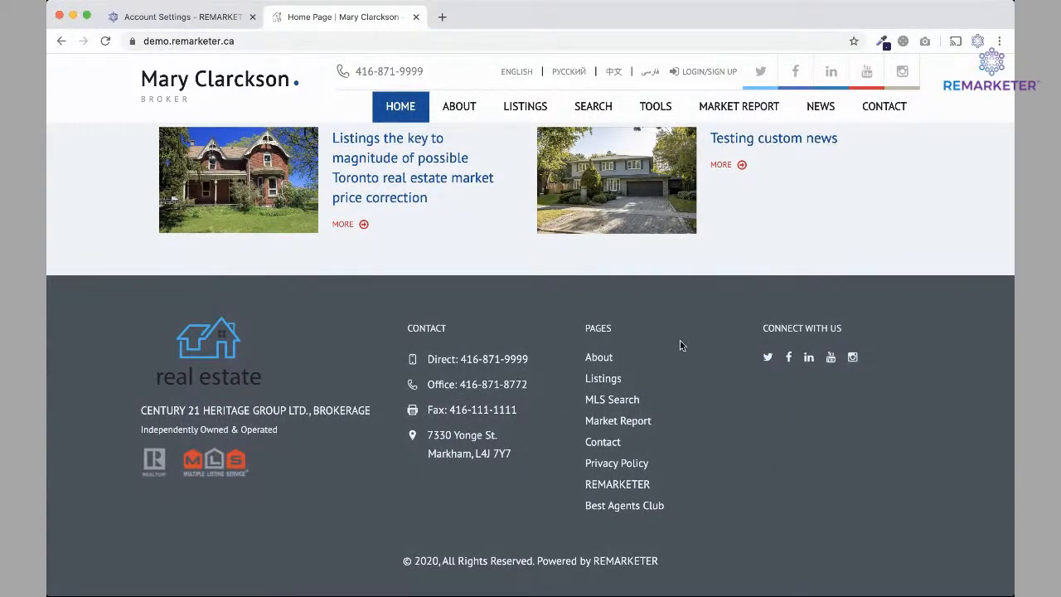
pyautogui.scroll(15, 651, 299)
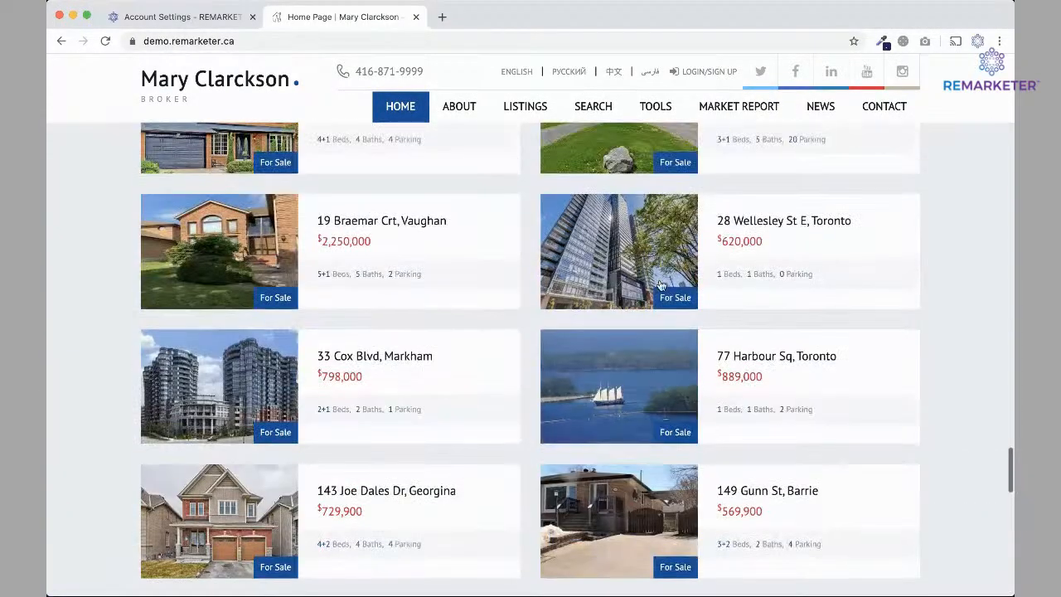
pyautogui.click(589, 366)
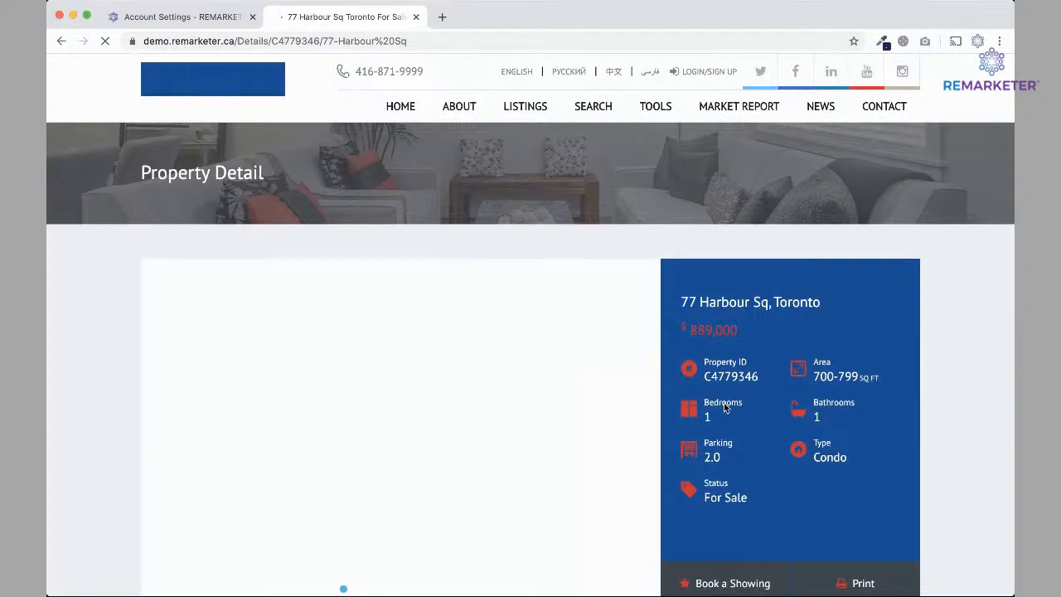
pyautogui.scroll(-5, 783, 476)
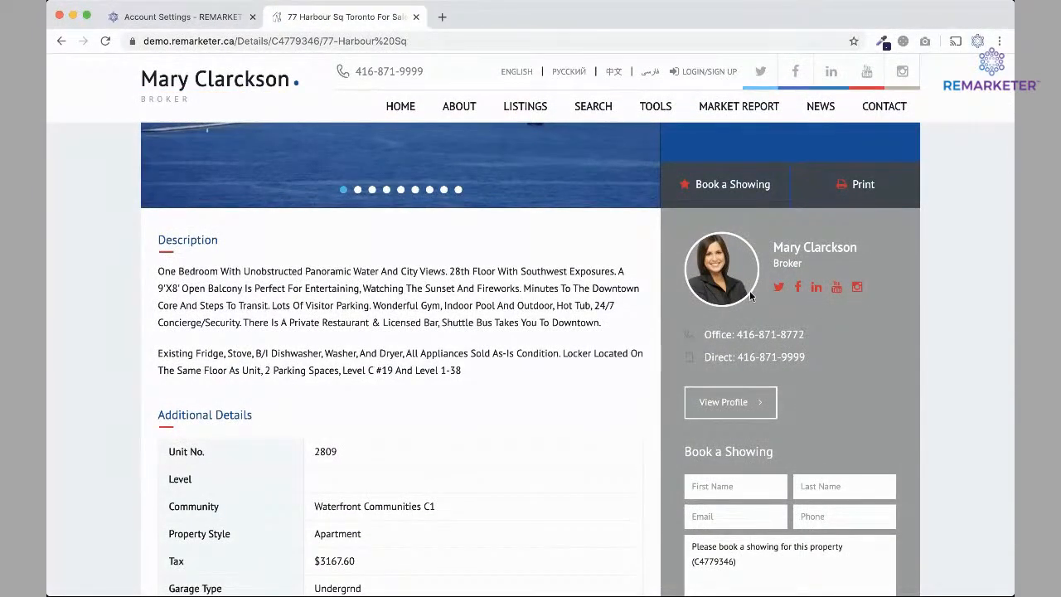
pyautogui.click(184, 19)
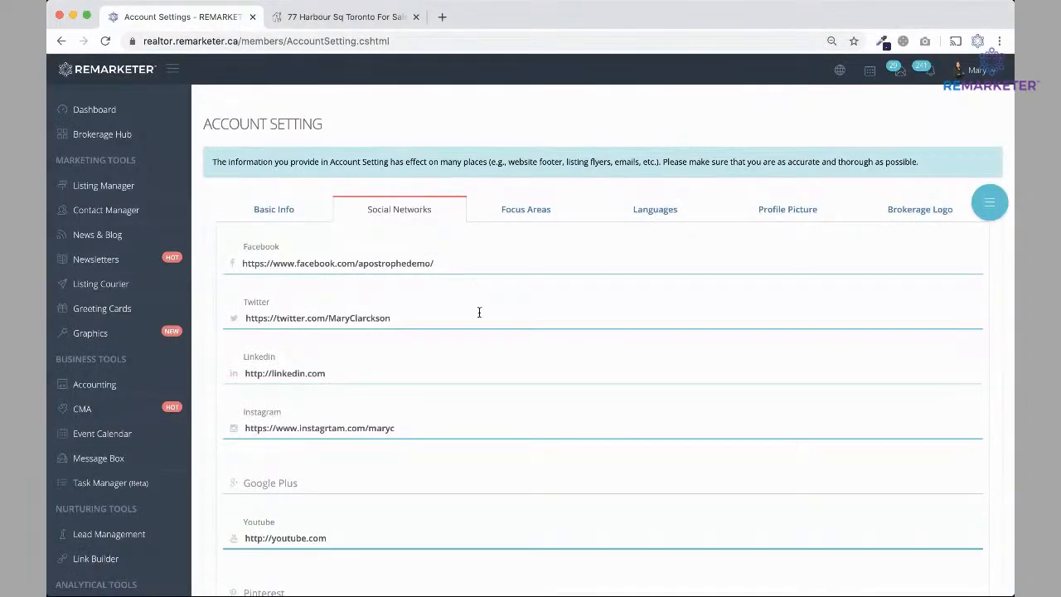
# Select the Facebook, Twitter and LinkedIn profile links in turn.
pyautogui.scroll(-1, 479, 313)
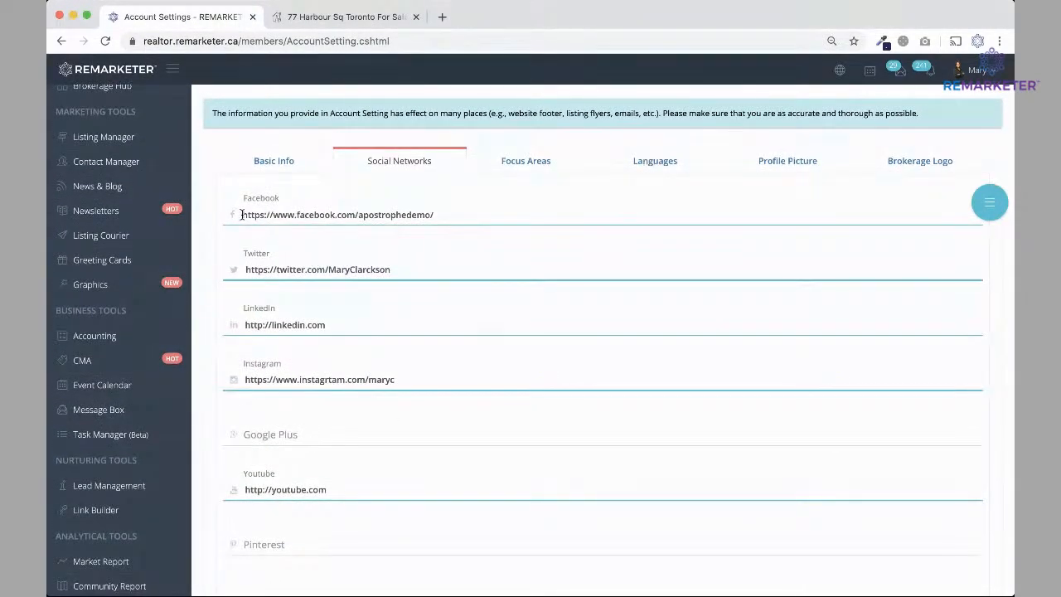
pyautogui.moveTo(241, 214); pyautogui.dragTo(440, 214)
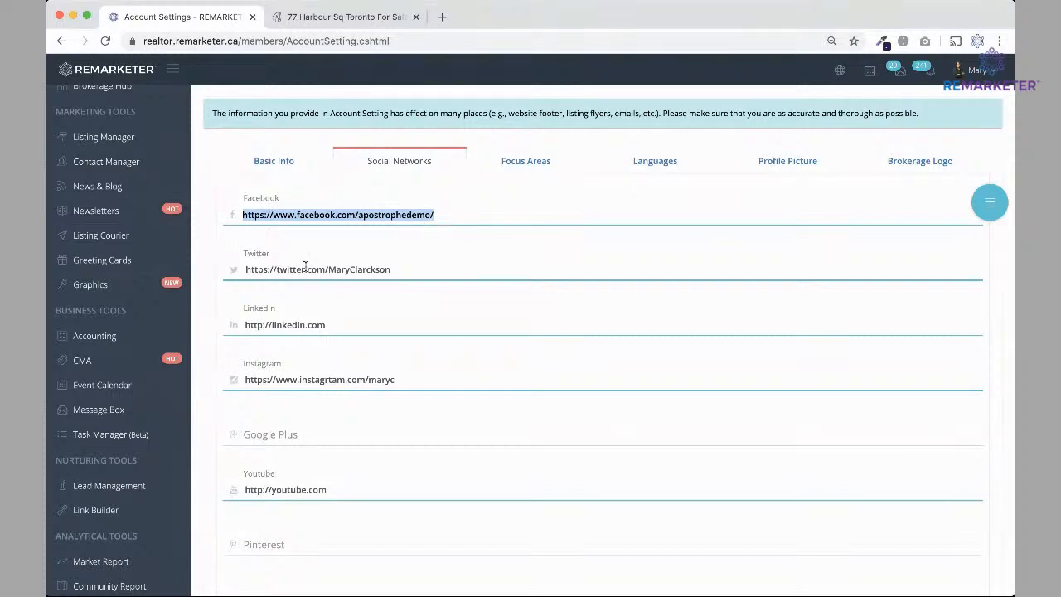
pyautogui.click(246, 270)
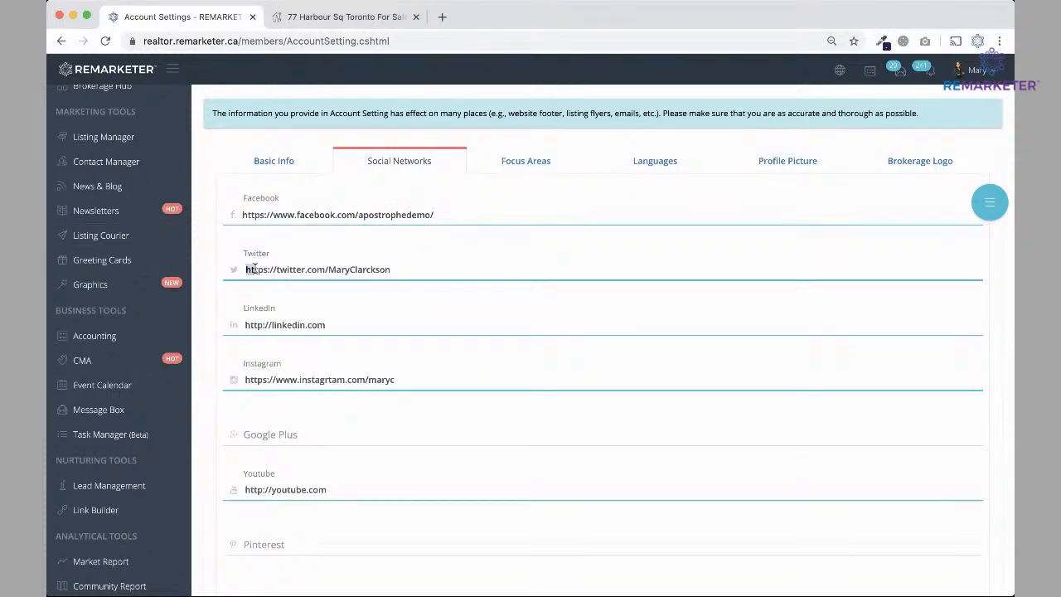
pyautogui.keyDown('shift'); pyautogui.click(414, 270); pyautogui.keyUp('shift')
pyautogui.click(244, 324)
pyautogui.keyDown('shift'); pyautogui.click(329, 325); pyautogui.keyUp('shift')
pyautogui.click(372, 328)
# Show the Focus Areas section listing Pickering, Ajax, Whitby and Scarborough.
pyautogui.scroll(-3, 280, 430)
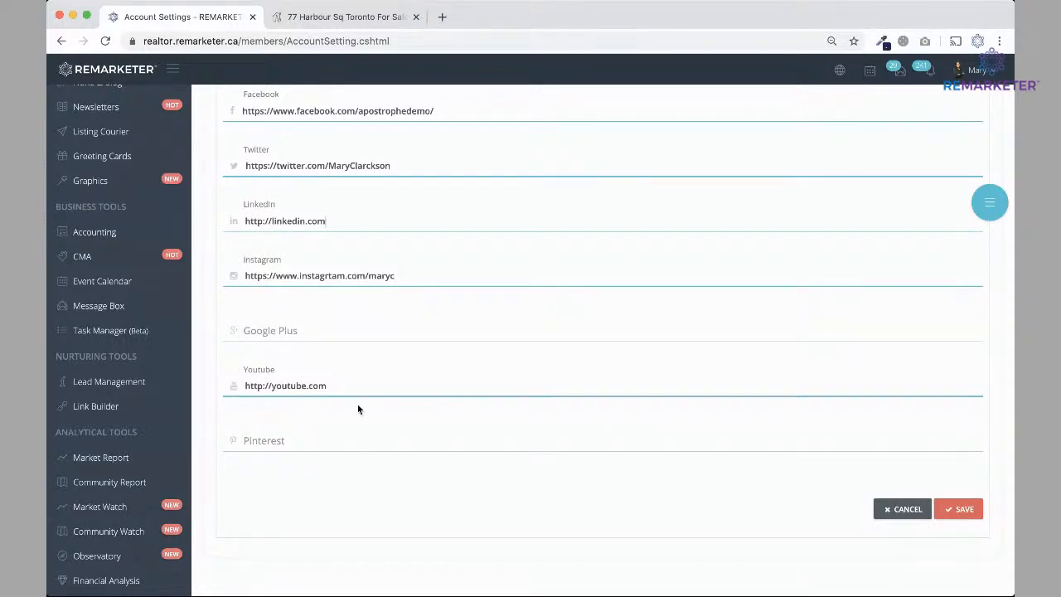
pyautogui.scroll(5, 502, 472)
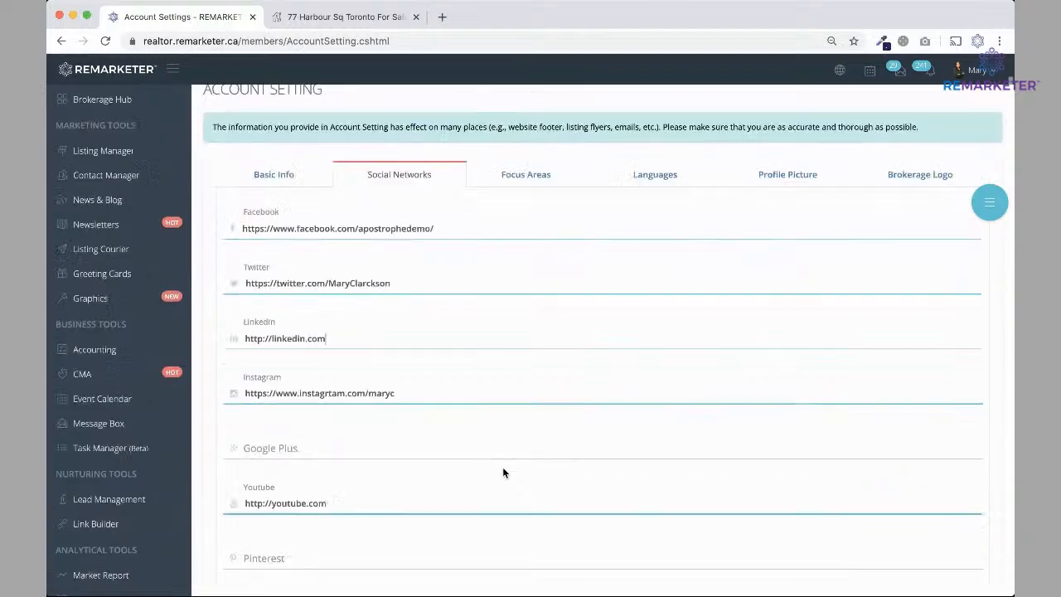
pyautogui.scroll(-4, 503, 472)
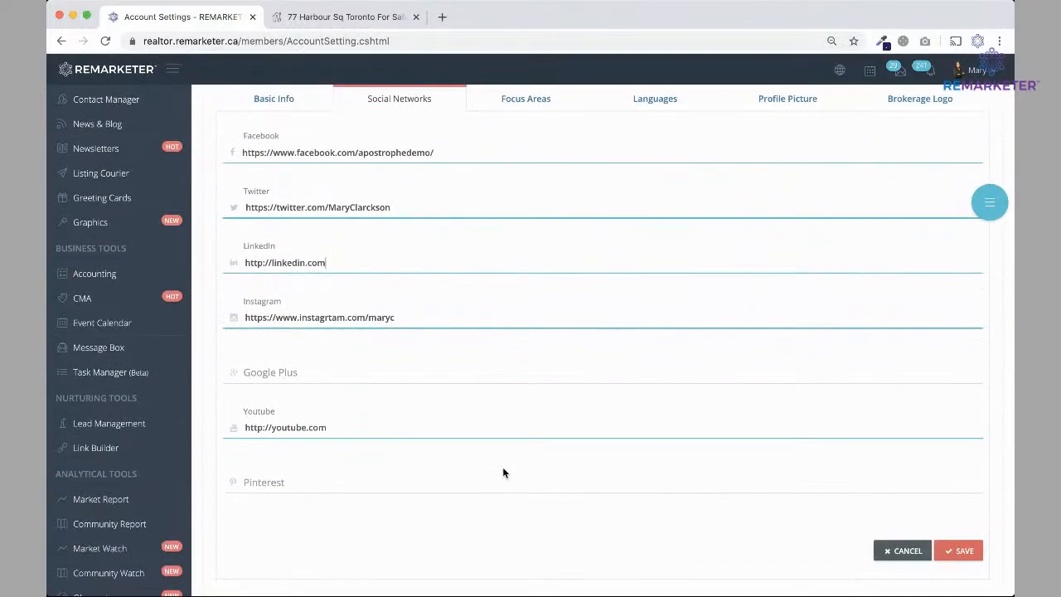
pyautogui.click(512, 98)
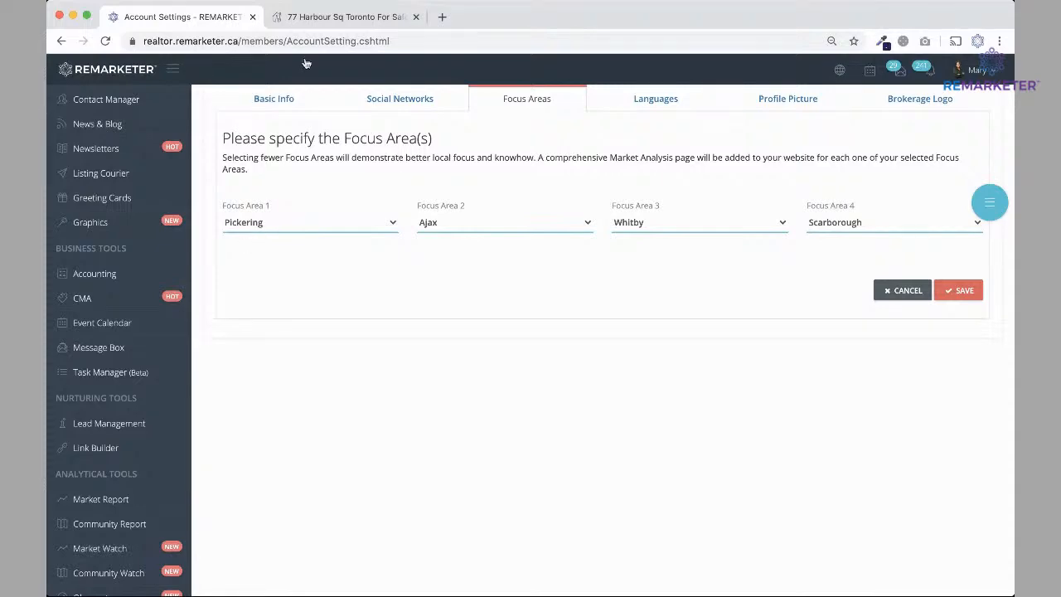
# Switch to the listing tab and return to the agent website home page.
pyautogui.click(323, 17)
pyautogui.scroll(1, 511, 321)
pyautogui.scroll(5, 510, 321)
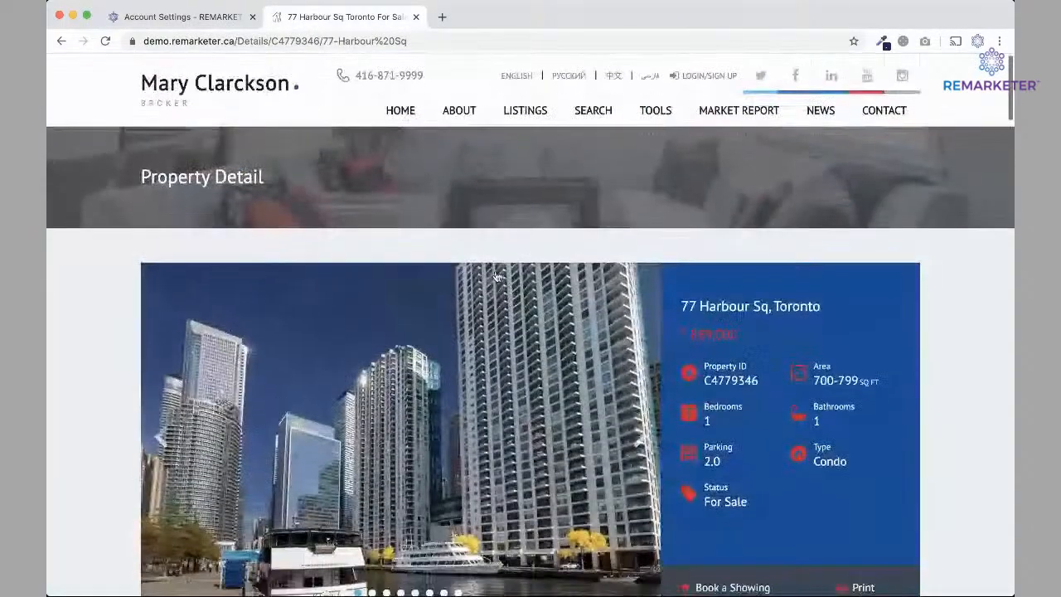
pyautogui.click(401, 107)
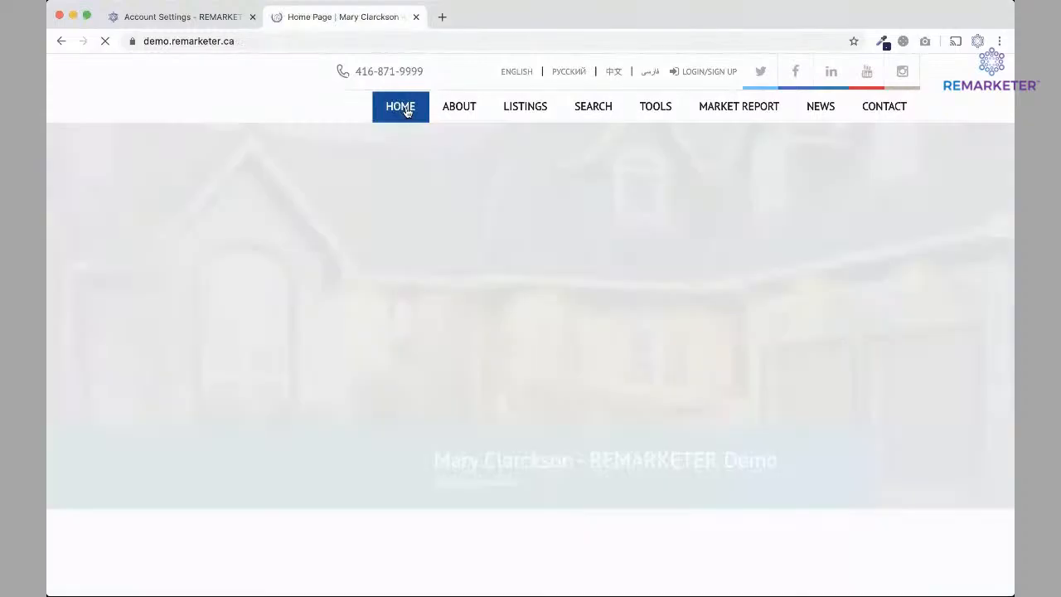
# Scroll to Great Neighbourhoods - Great Homes and open the Whitby, ON search map.
pyautogui.scroll(-3, 292, 360)
pyautogui.scroll(-10, 291, 360)
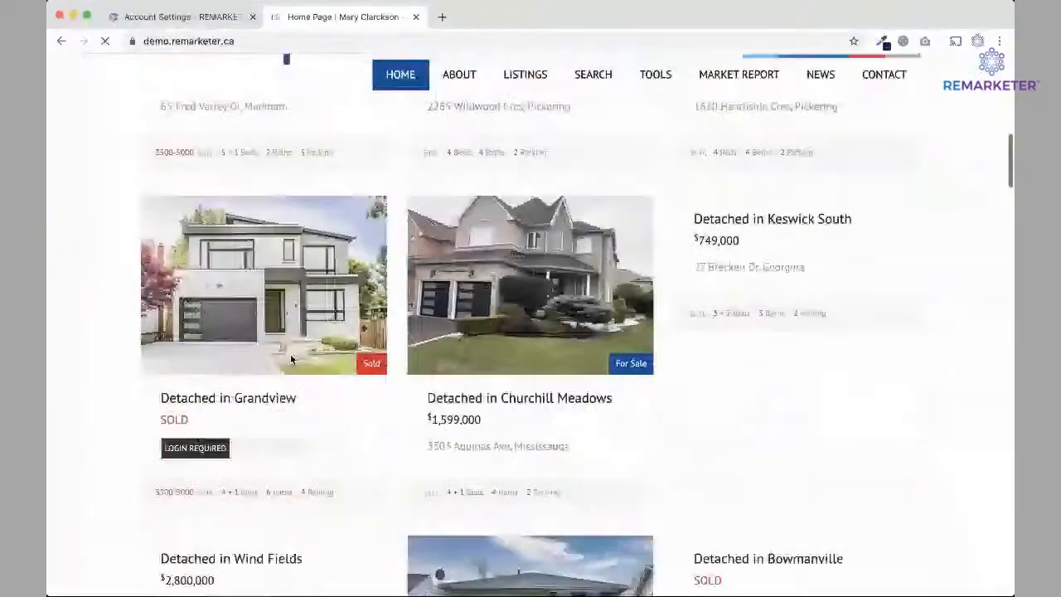
pyautogui.scroll(-12, 290, 359)
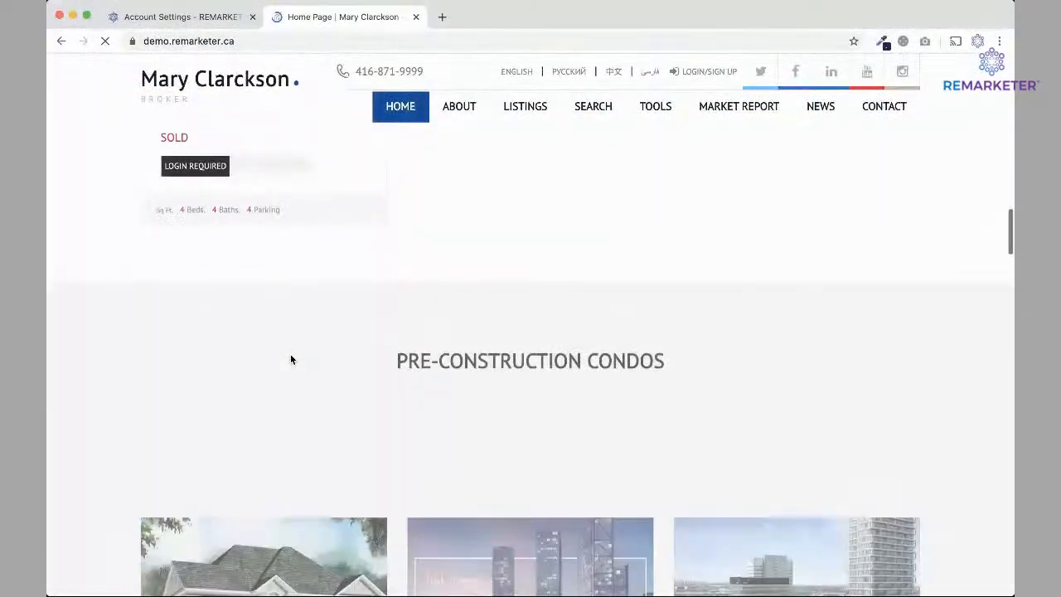
pyautogui.scroll(-10, 291, 359)
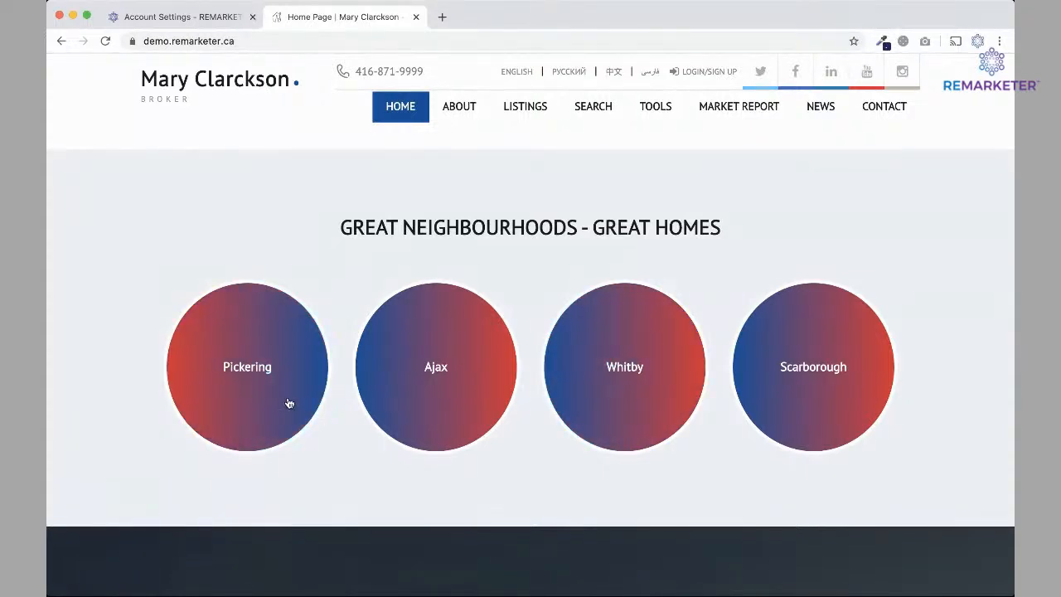
pyautogui.click(614, 407)
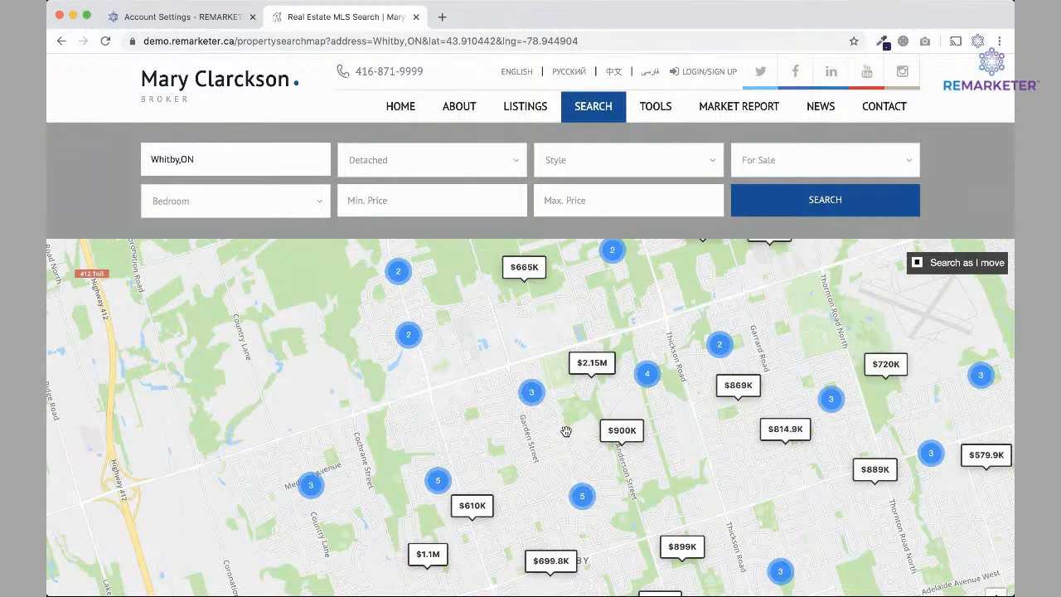
# Go back home, reopen the Whitby property search, and return home again.
pyautogui.scroll(-3, 566, 431)
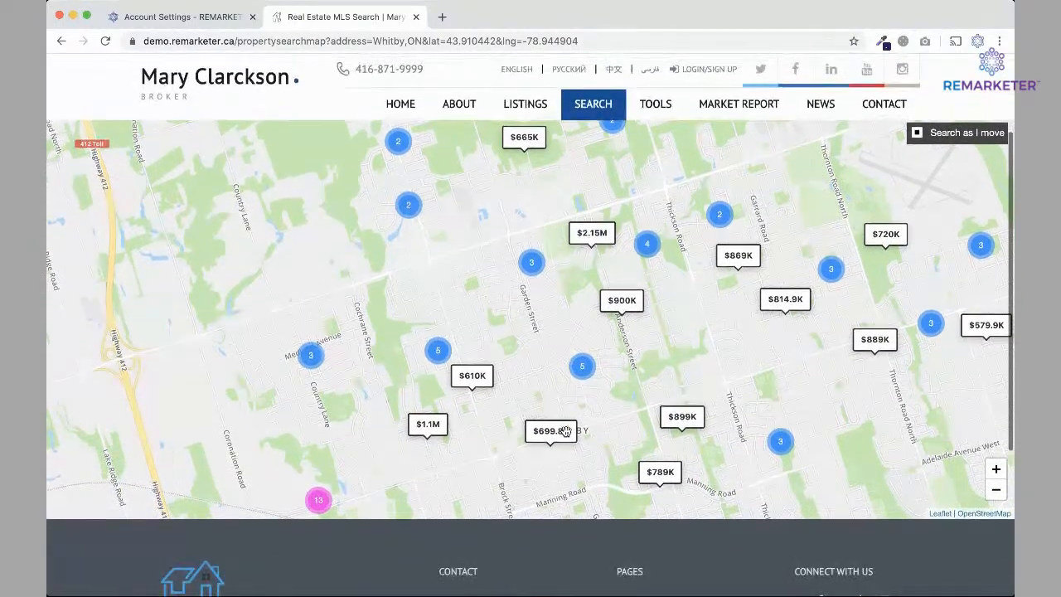
pyautogui.scroll(1, 566, 430)
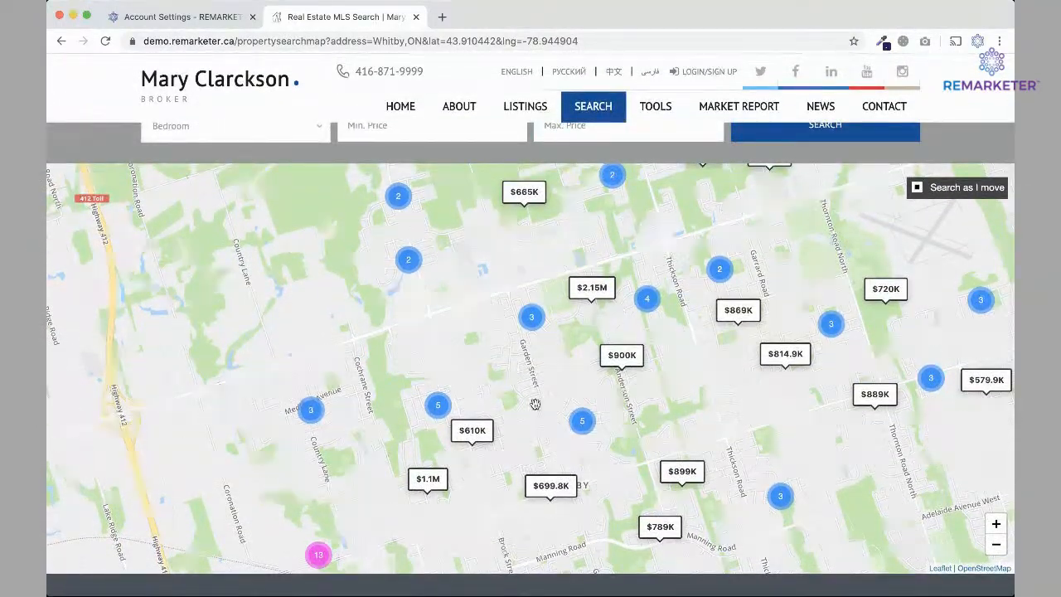
pyautogui.click(62, 40)
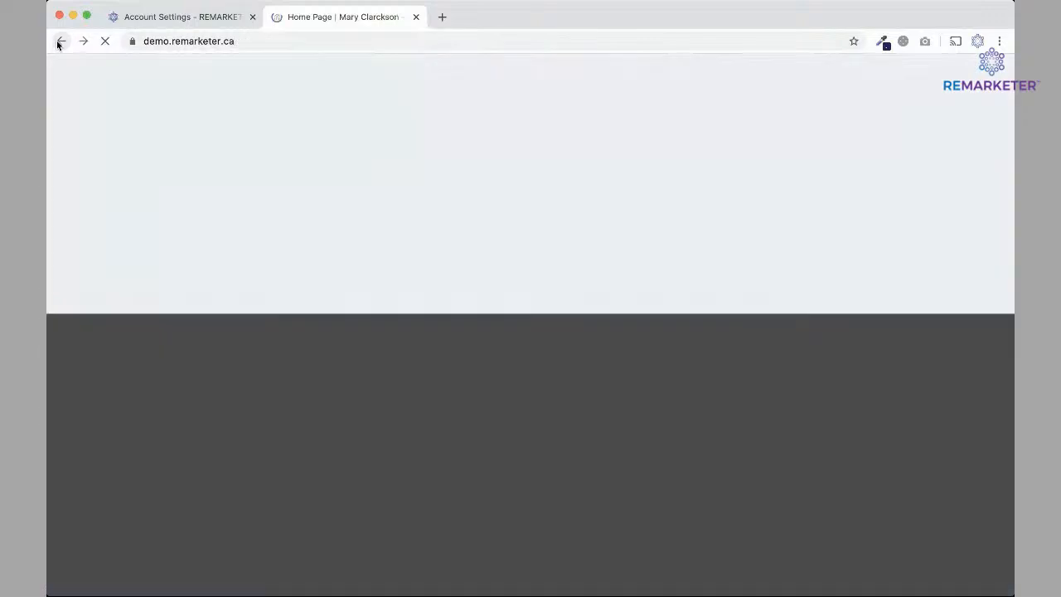
pyautogui.scroll(2, 466, 214)
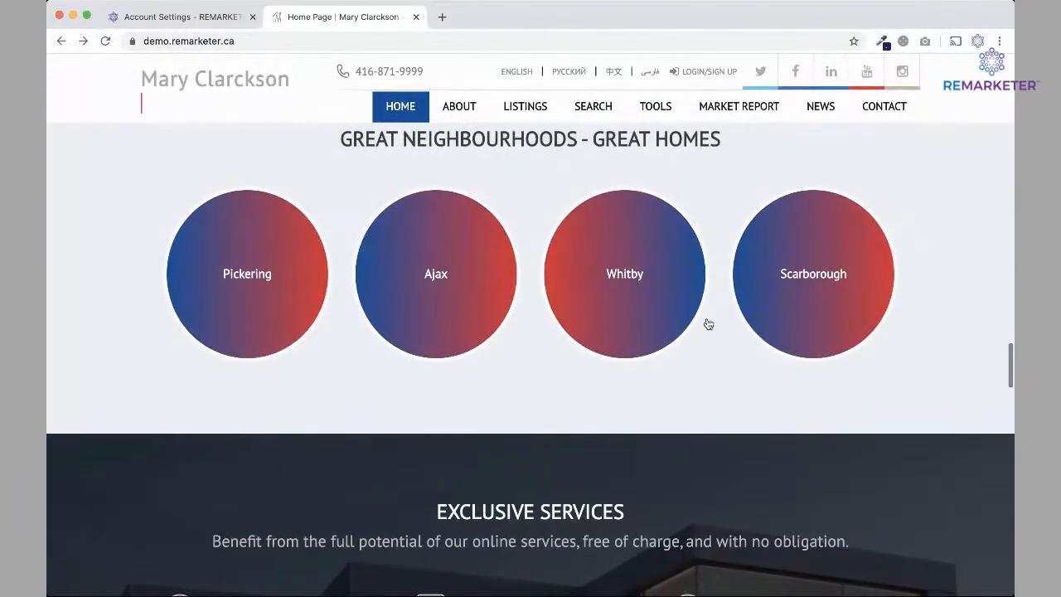
pyautogui.click(596, 299)
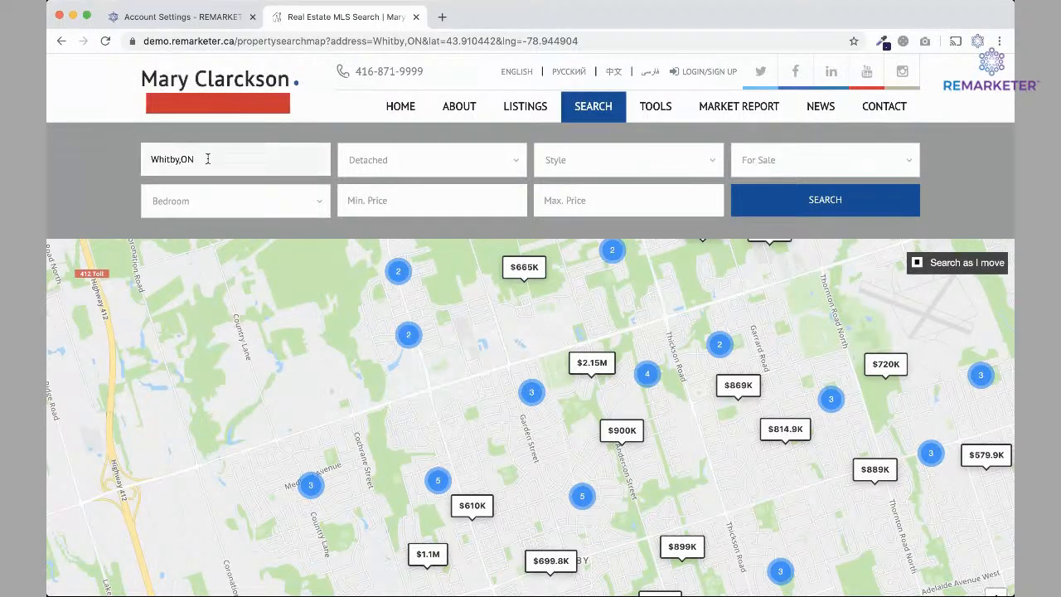
pyautogui.click(60, 40)
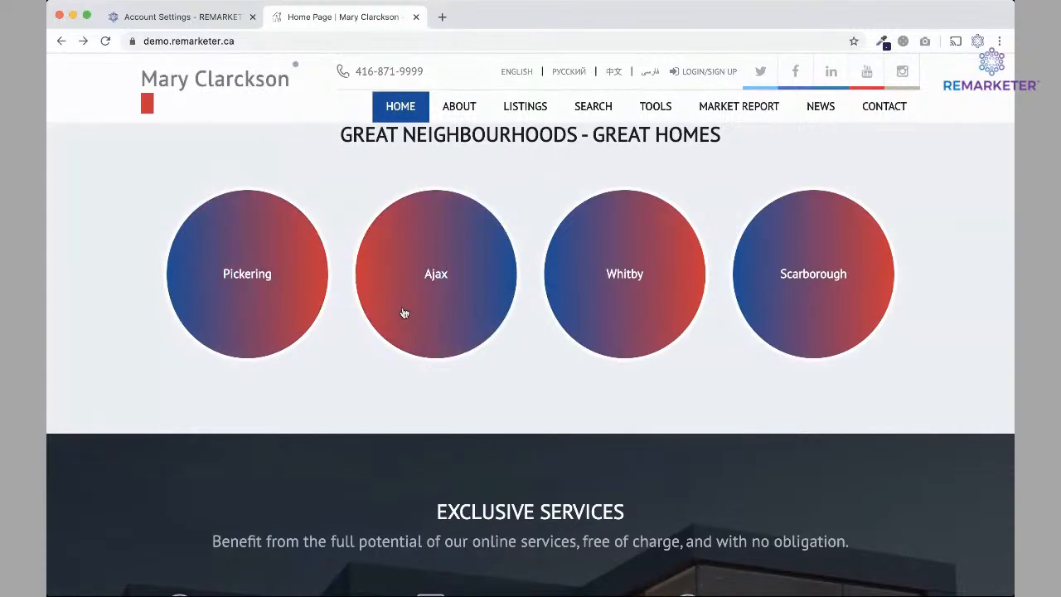
# Open and centre the Pickering search map, then view the Pickering market report.
pyautogui.click(241, 275)
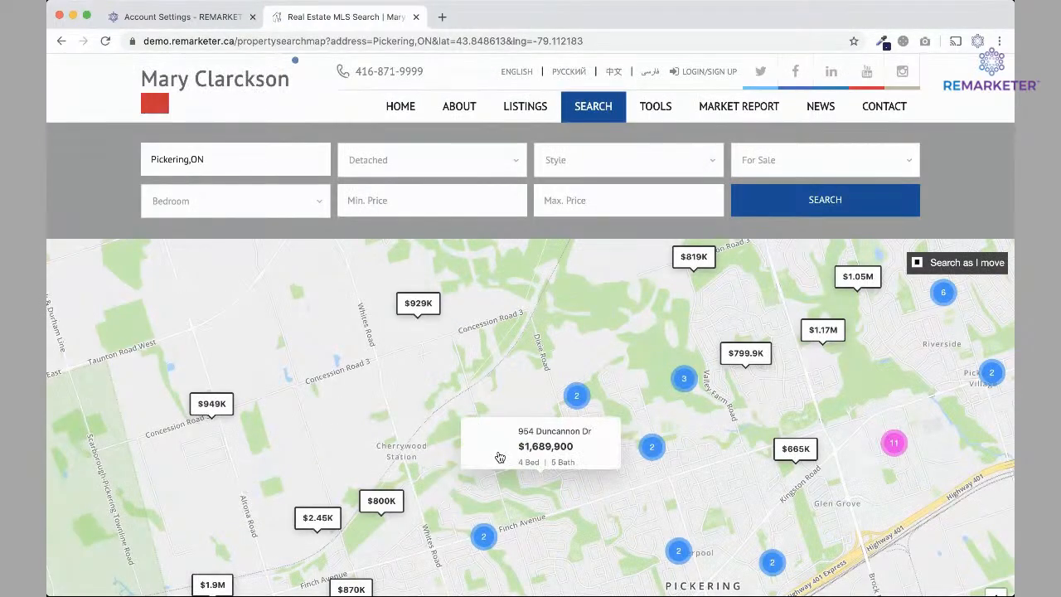
pyautogui.moveTo(450, 494); pyautogui.dragTo(438, 269)
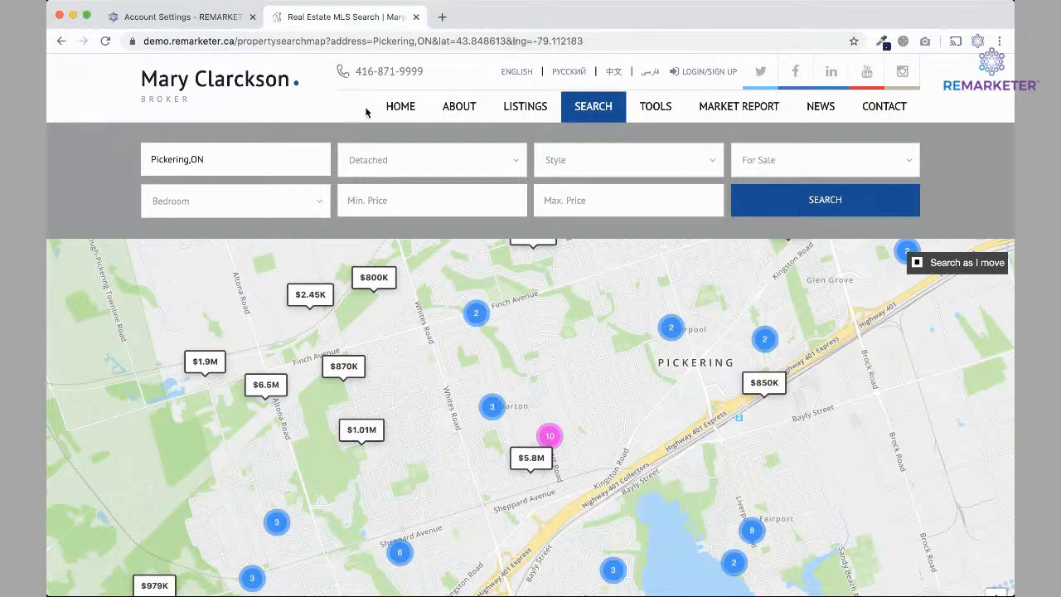
pyautogui.moveTo(746, 97)
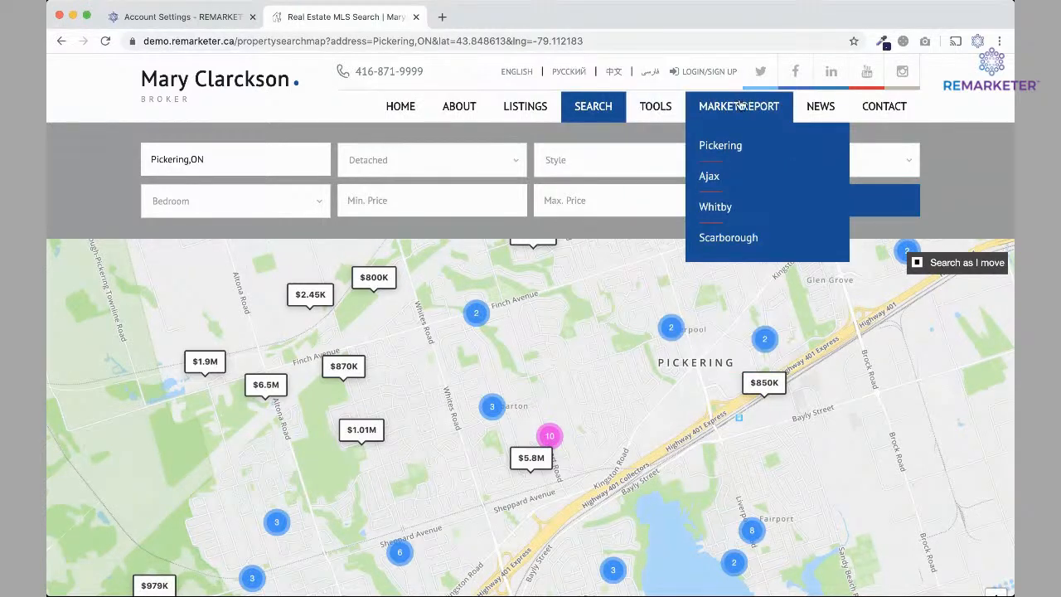
pyautogui.click(716, 154)
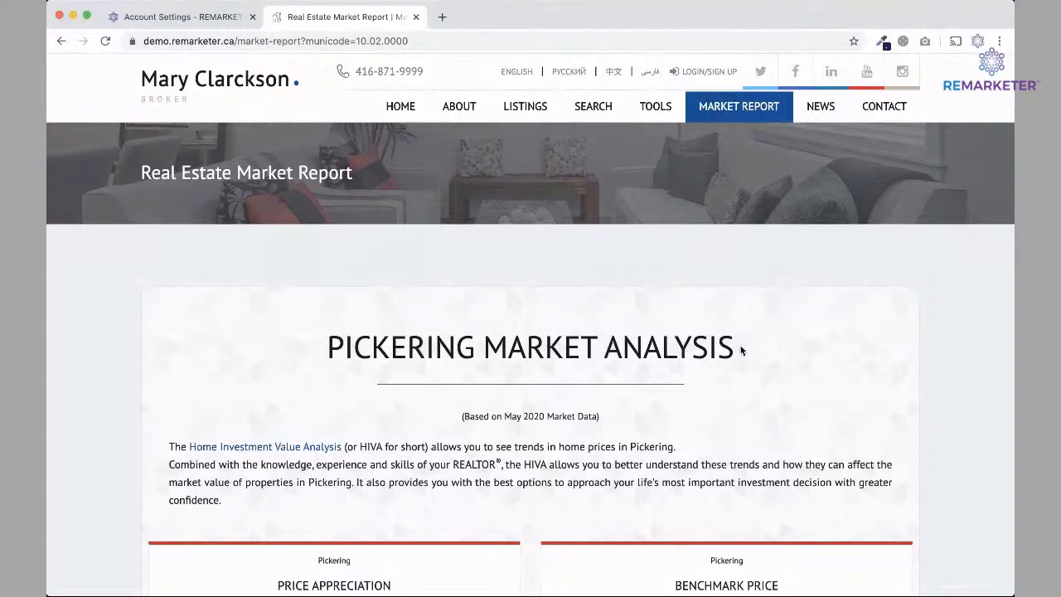
# View the Whitby Market Analysis report, then return to the Focus Areas settings.
pyautogui.scroll(-6, 741, 350)
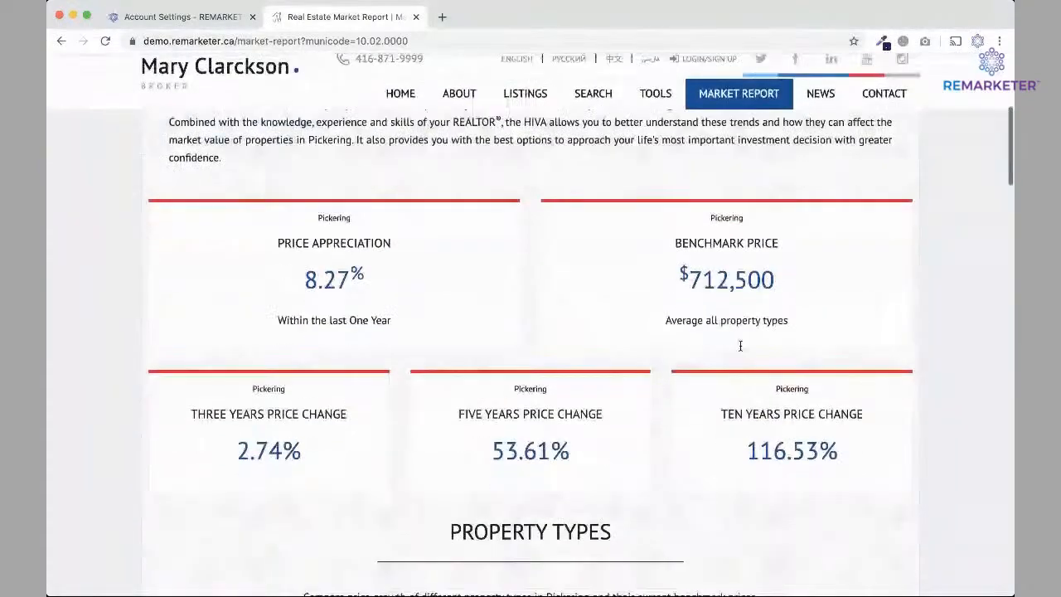
pyautogui.scroll(-4, 741, 345)
pyautogui.scroll(10, 741, 346)
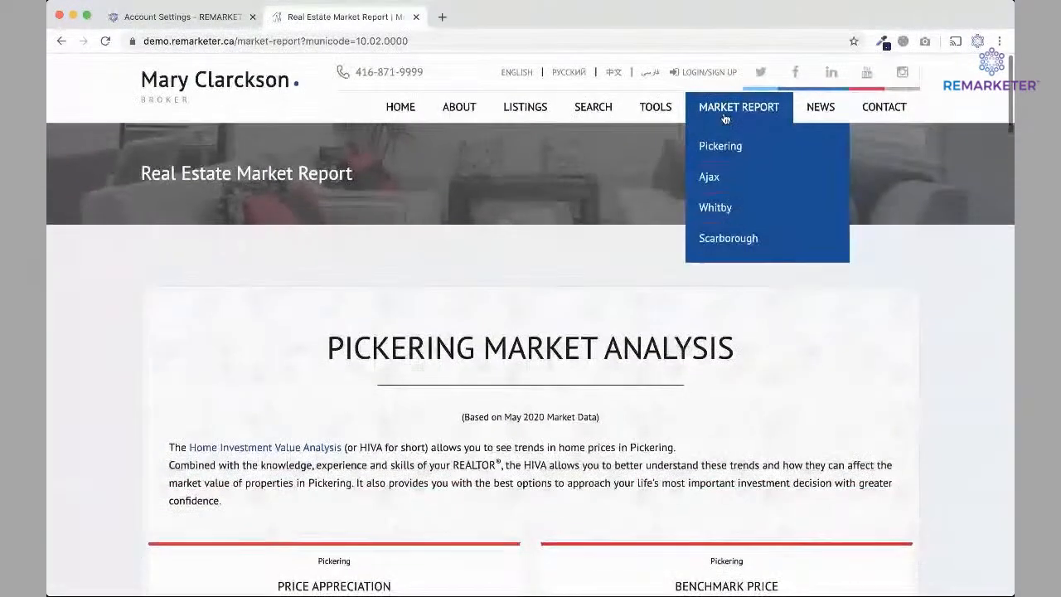
pyautogui.click(708, 210)
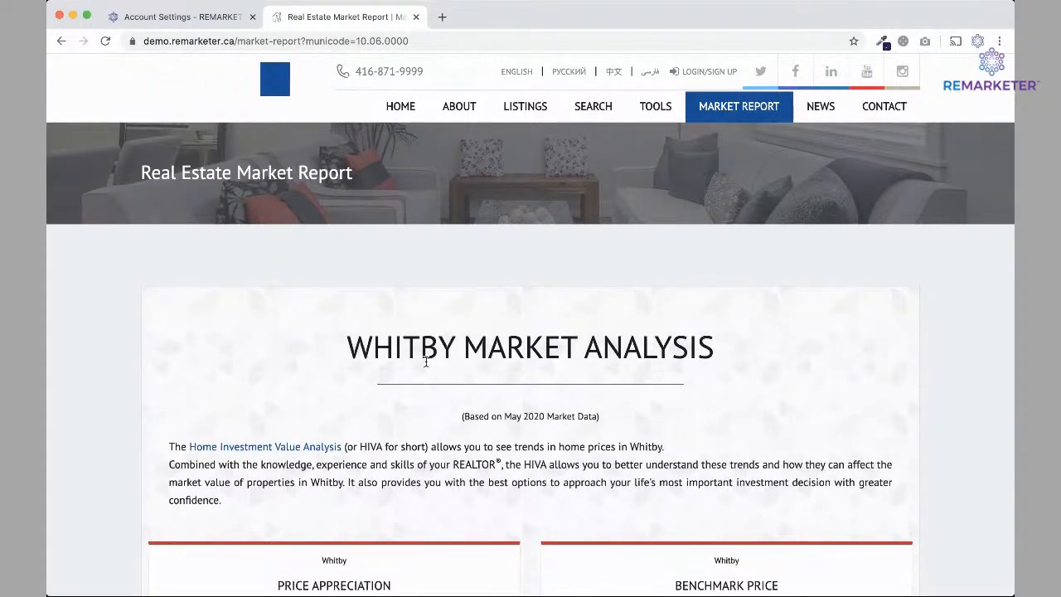
pyautogui.click(169, 20)
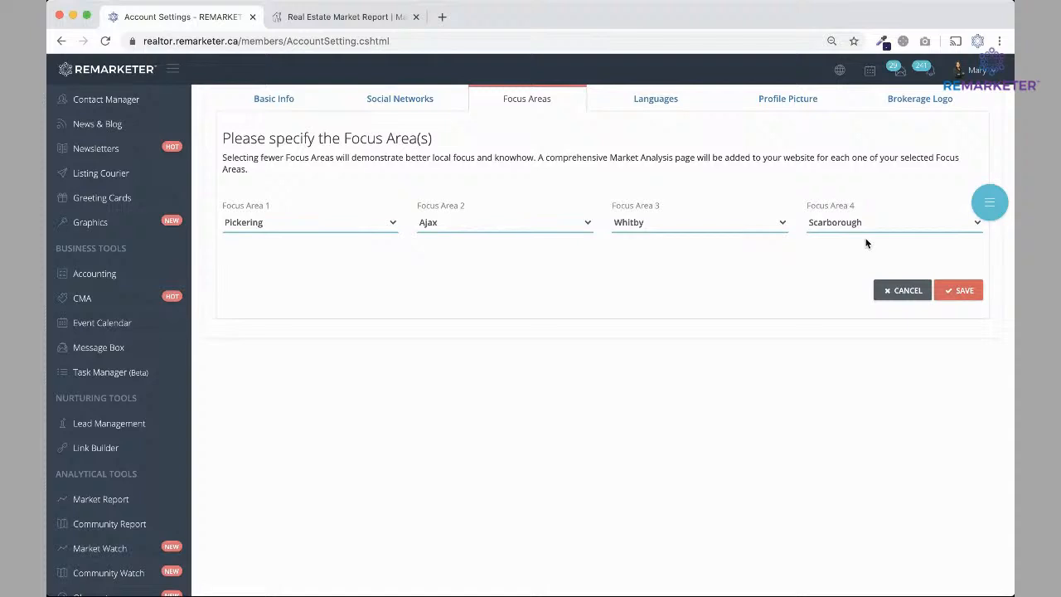
# Change Focus Area 3 from Whitby to Vaughan, save, and reload the market report page.
pyautogui.click(639, 217)
pyautogui.click(963, 291)
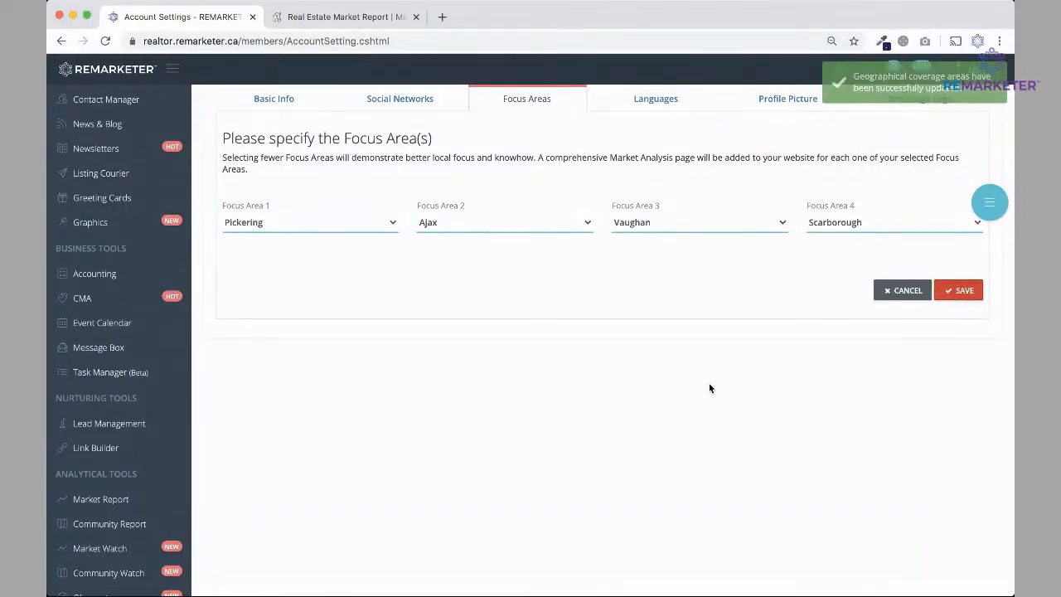
pyautogui.click(331, 18)
pyautogui.click(105, 41)
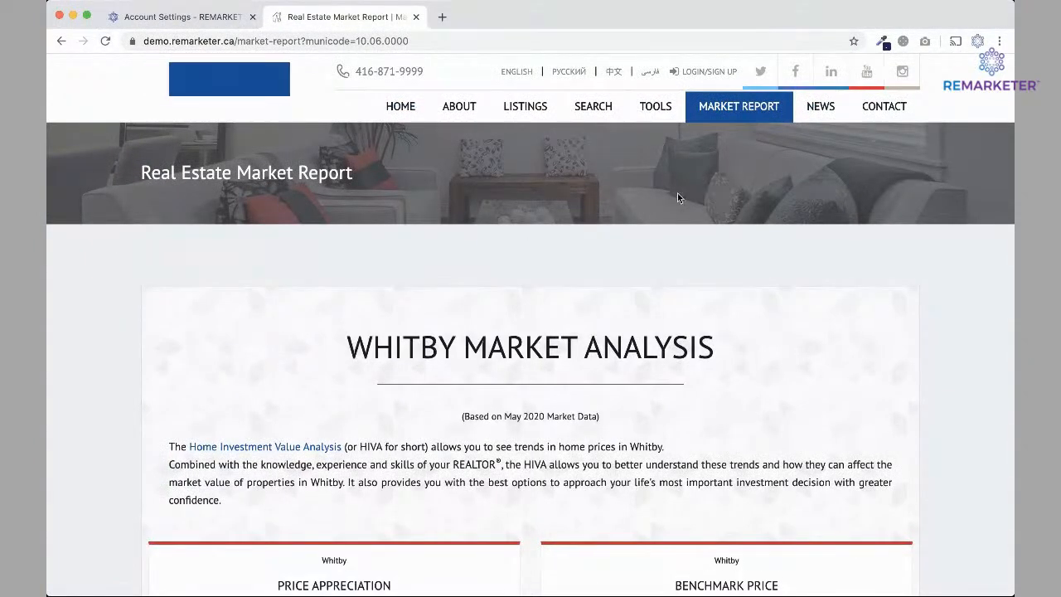
# Open the Vaughan Market Analysis page from the MARKET REPORT menu.
pyautogui.moveTo(725, 112)
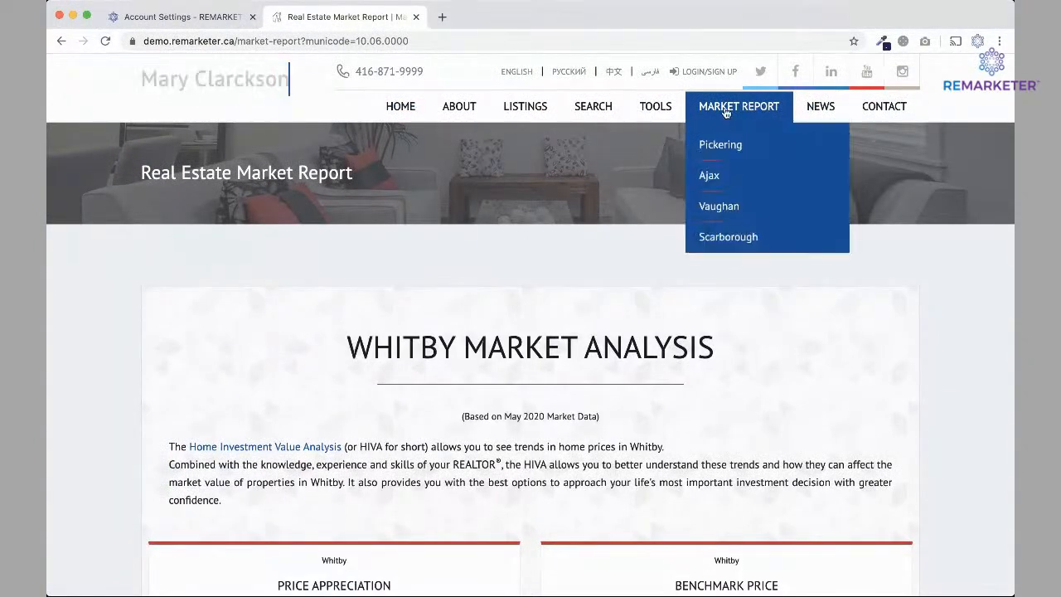
pyautogui.click(727, 210)
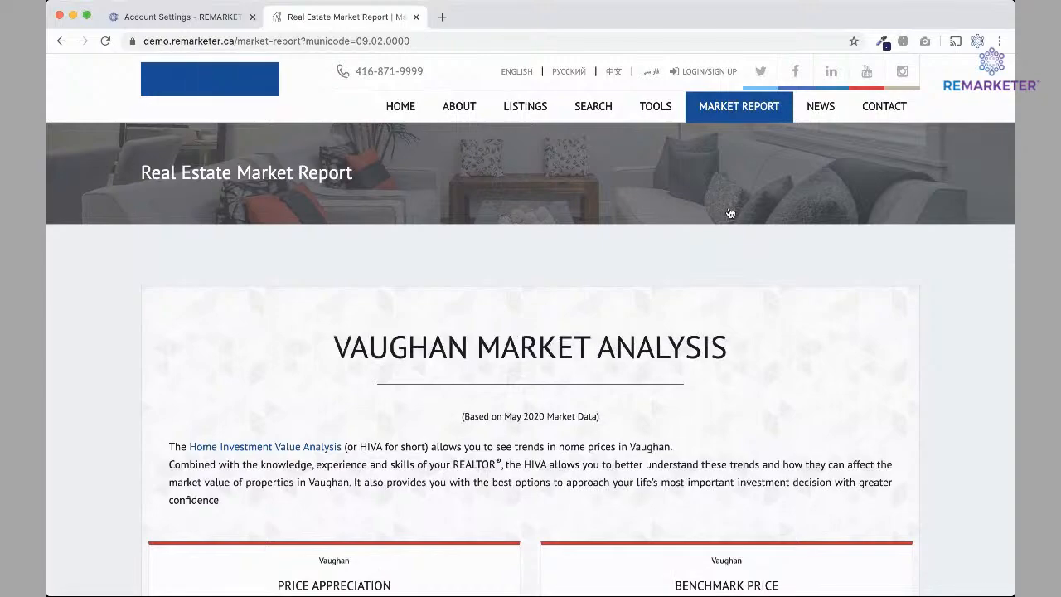
pyautogui.scroll(-3, 612, 432)
pyautogui.scroll(3, 611, 431)
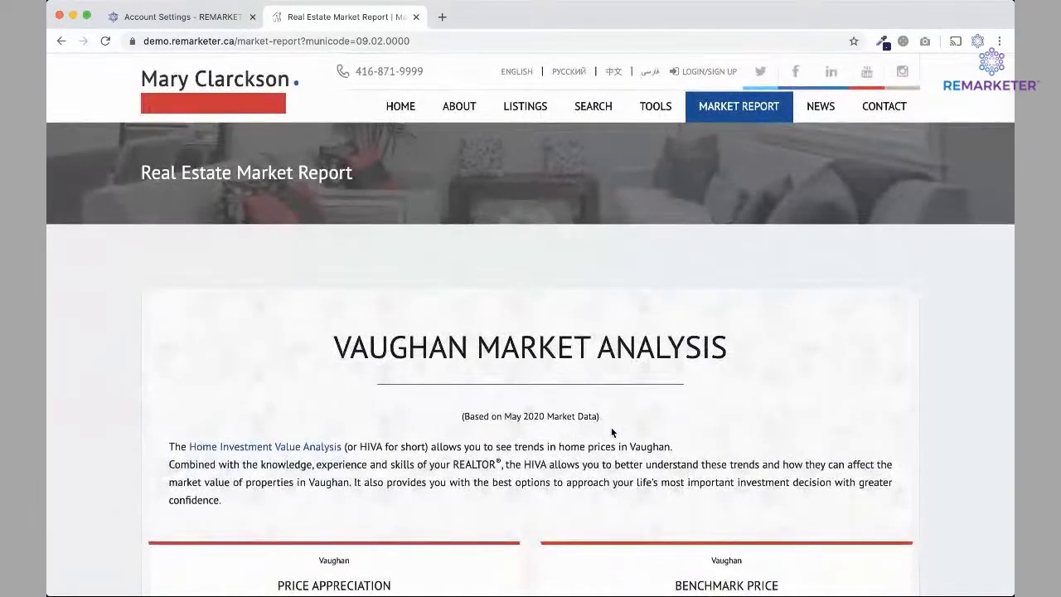
# Check the home page's Great Neighbourhoods circles, then return to the Focus Areas settings.
pyautogui.click(399, 107)
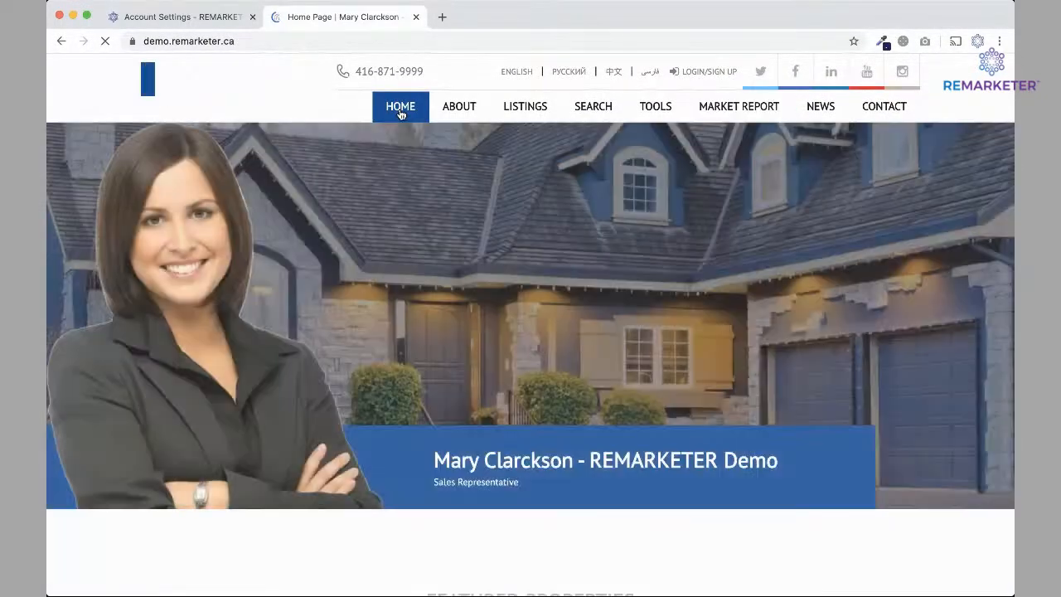
pyautogui.scroll(-15, 446, 337)
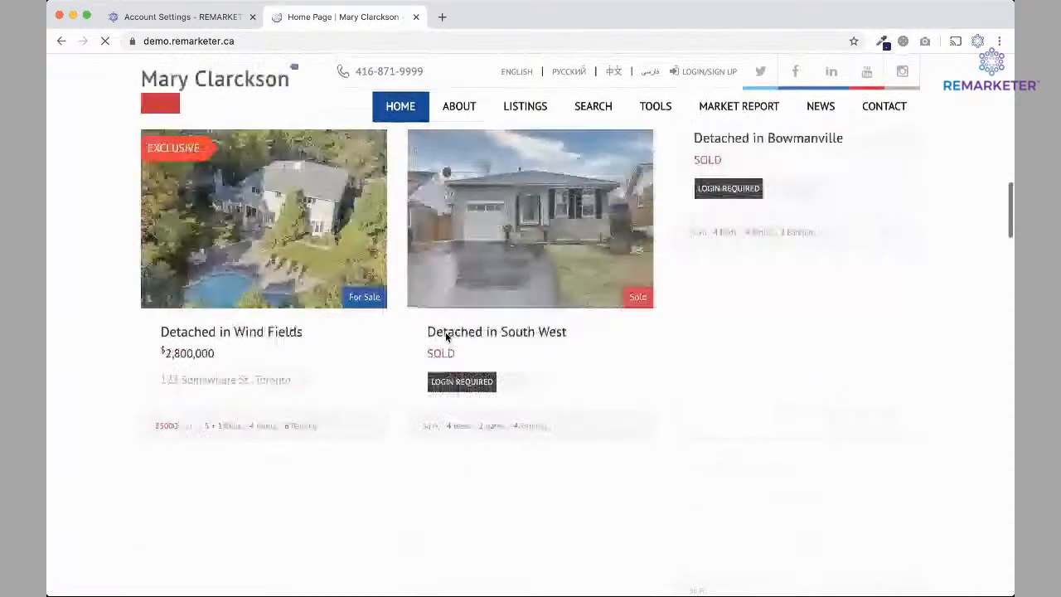
pyautogui.scroll(-10, 445, 338)
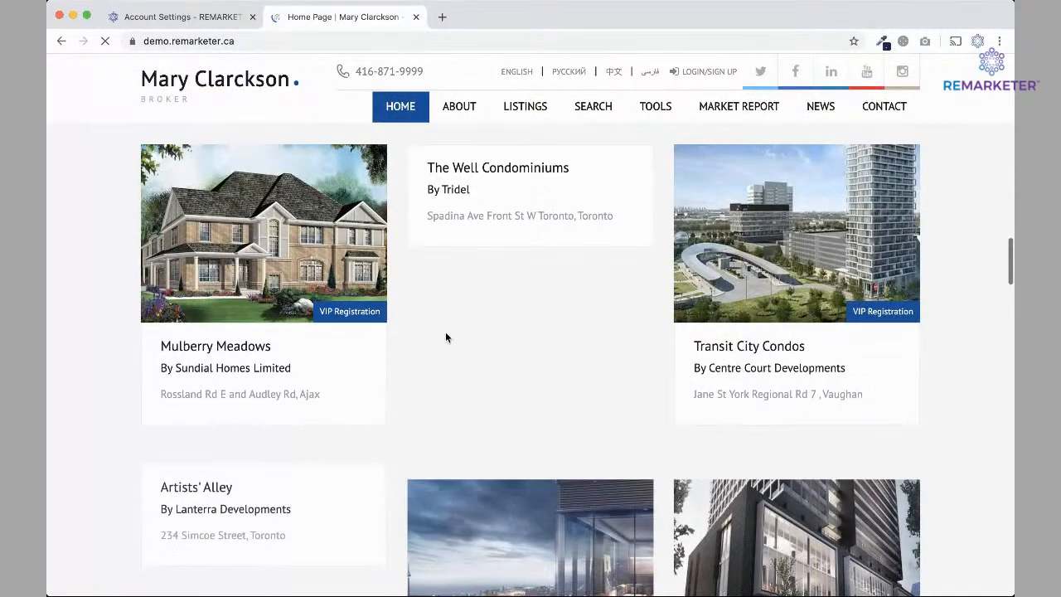
pyautogui.scroll(-10, 445, 337)
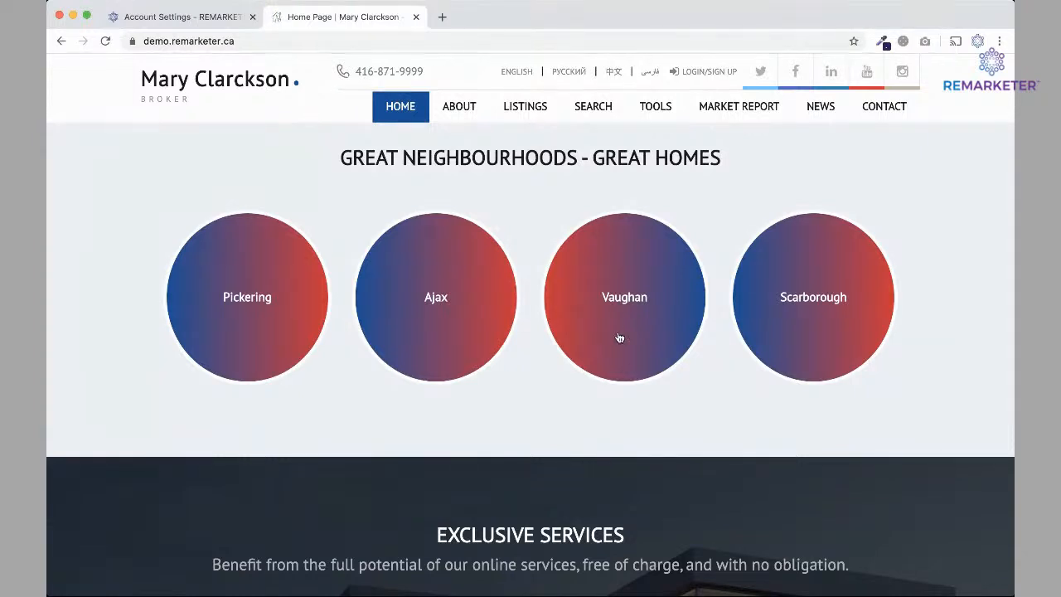
pyautogui.click(174, 17)
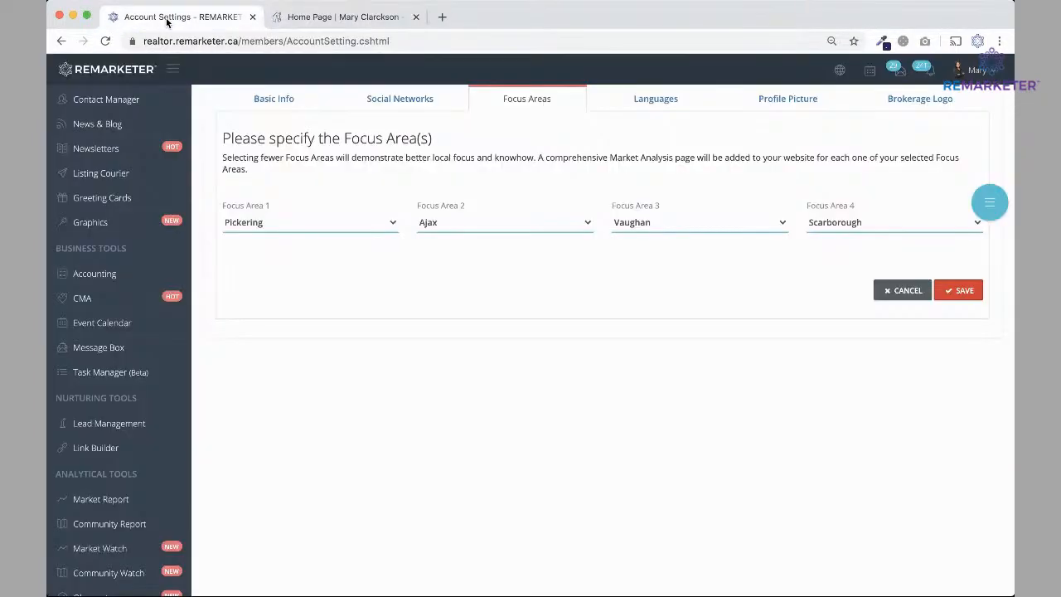
# Glance at the home page, save Focus Area 3 as Whitby, and show Languages.
pyautogui.click(405, 18)
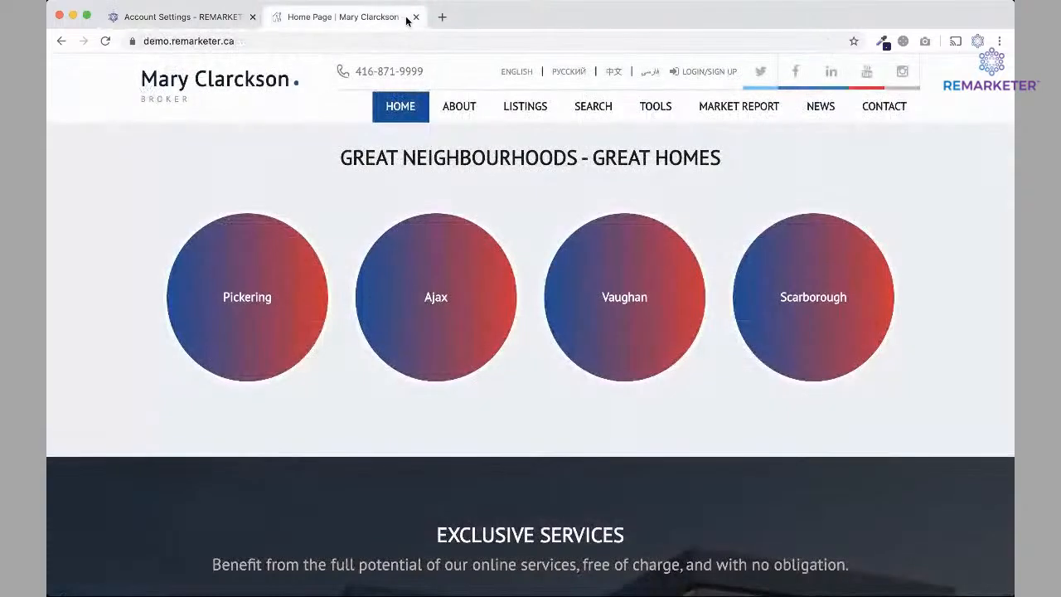
pyautogui.click(204, 21)
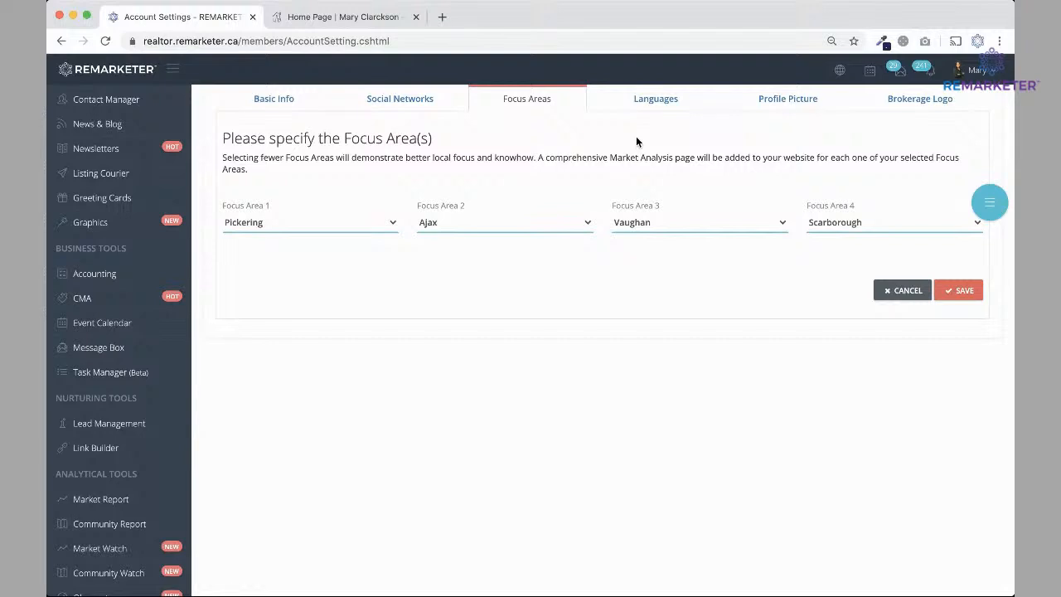
pyautogui.click(955, 286)
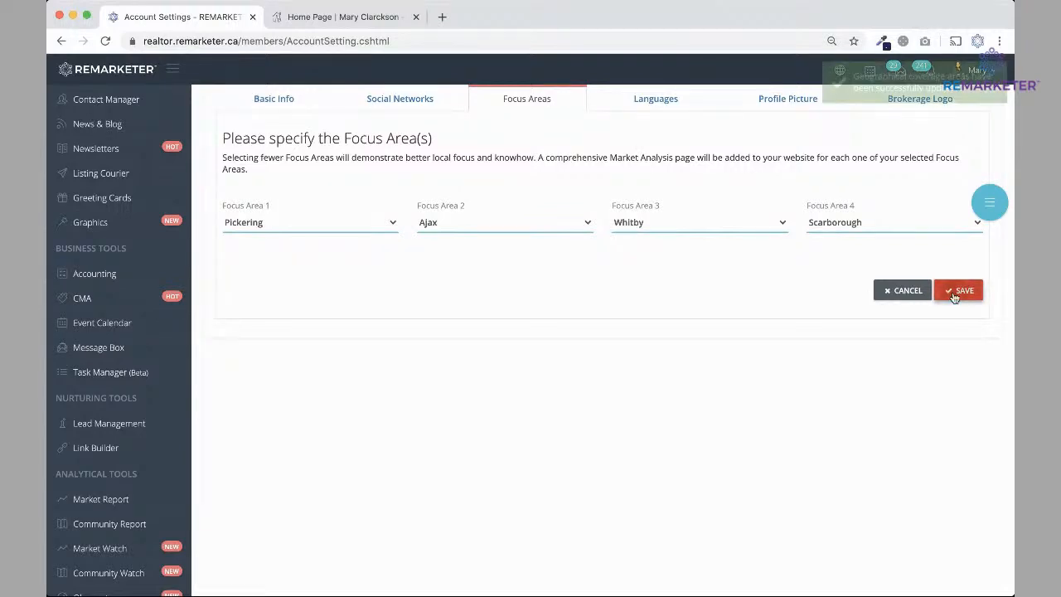
pyautogui.click(655, 211)
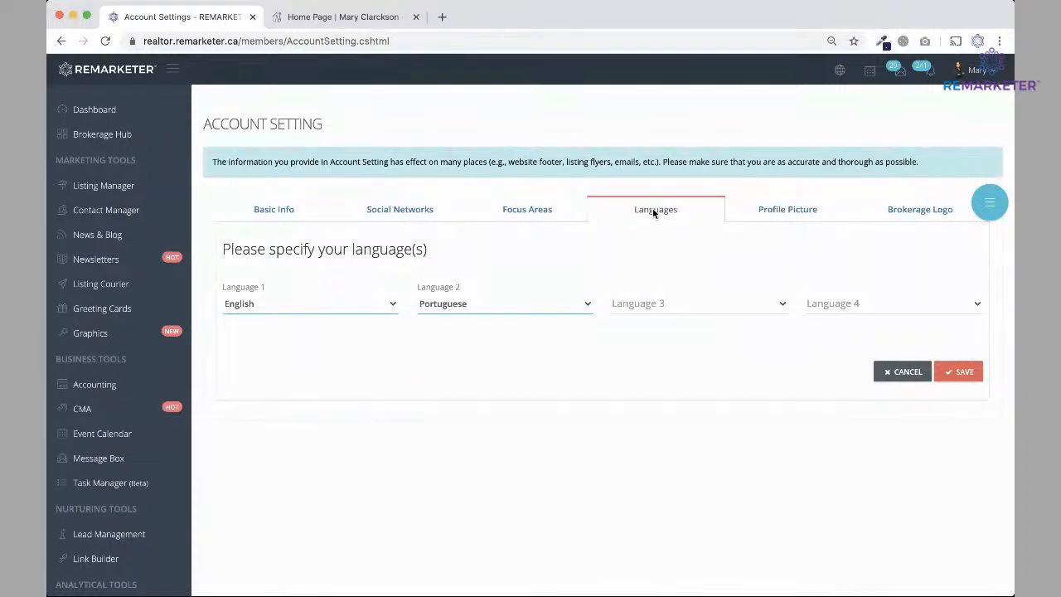
# Open the floating help menu with step-by-step guide and contact support options.
pyautogui.click(989, 203)
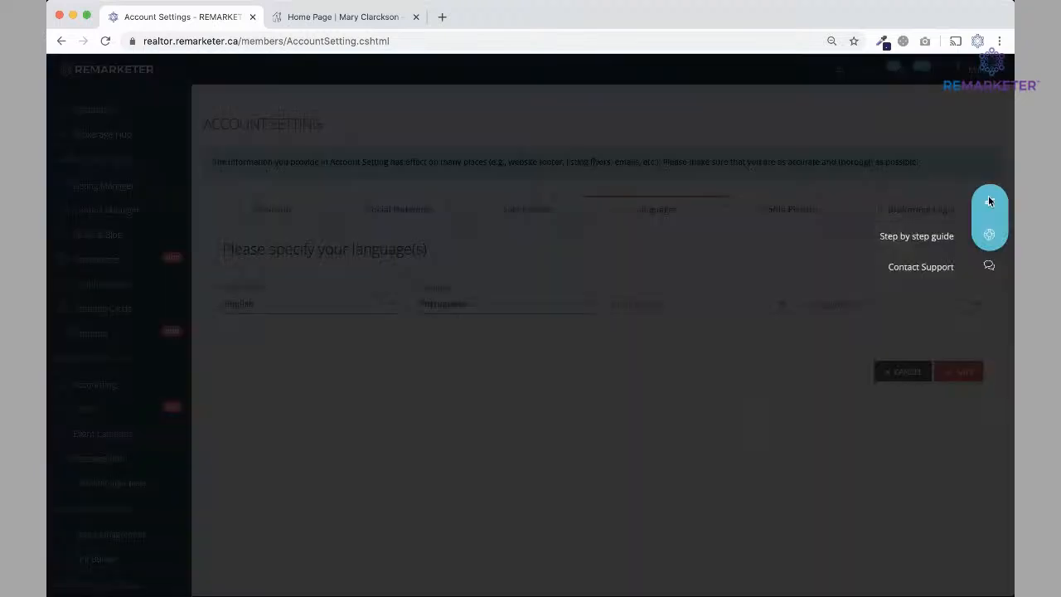
# Start the Account Setting step-by-step tour and advance it to Profile Picture.
pyautogui.click(991, 237)
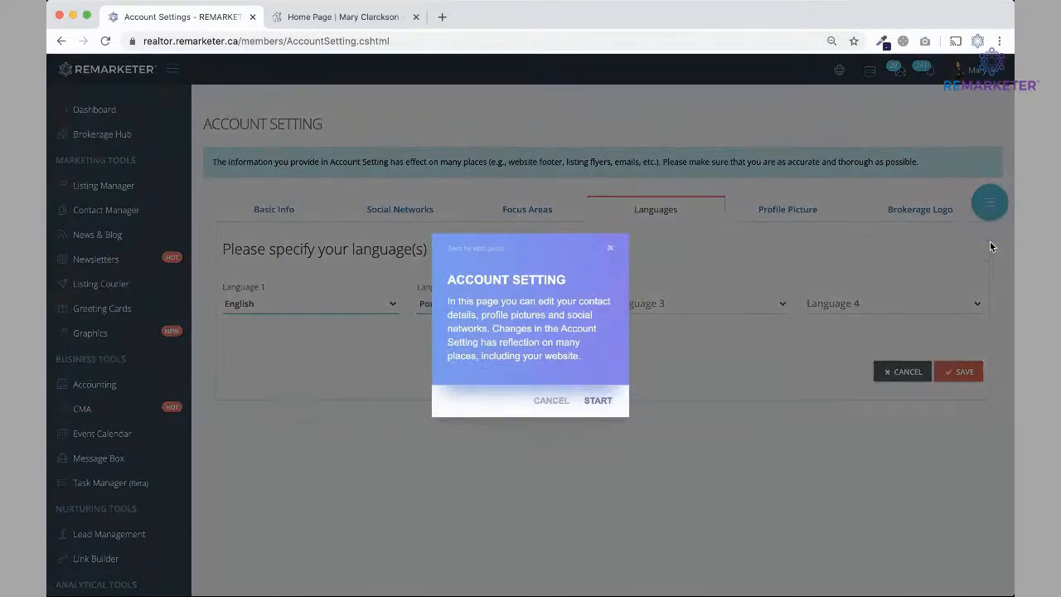
pyautogui.click(598, 401)
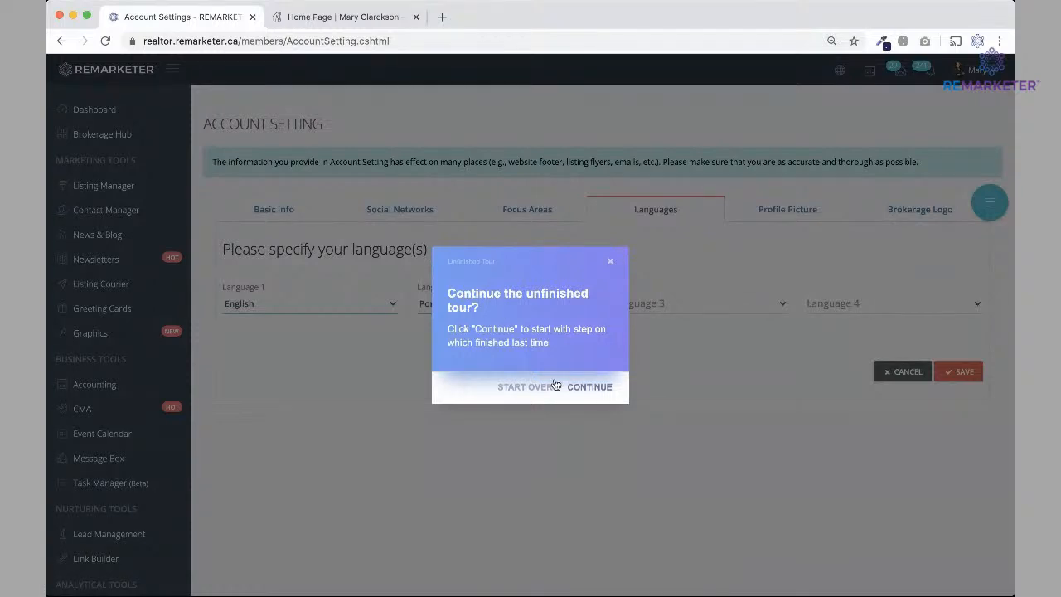
pyautogui.click(590, 387)
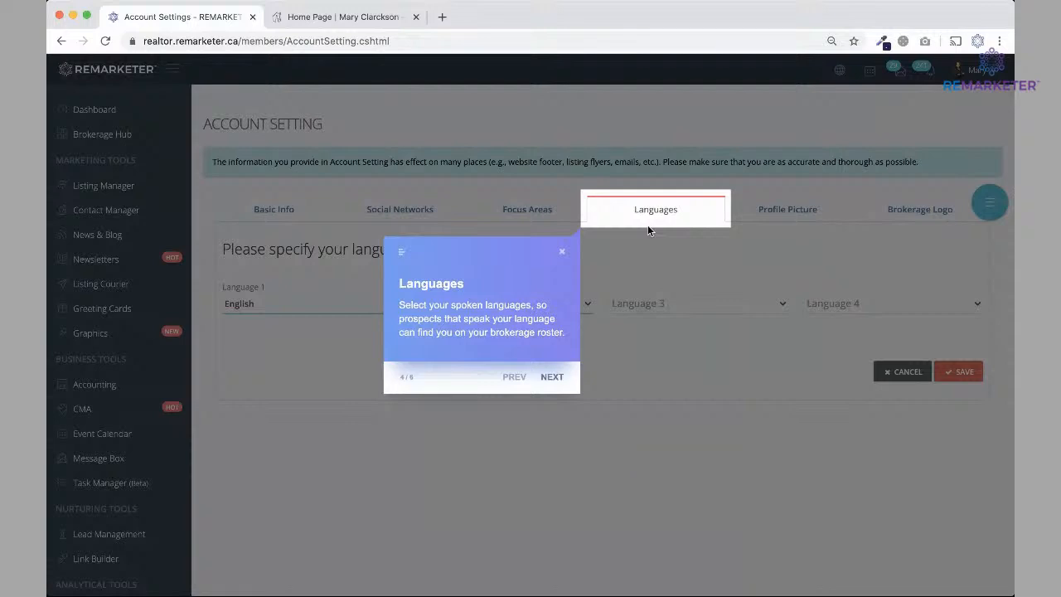
pyautogui.click(552, 376)
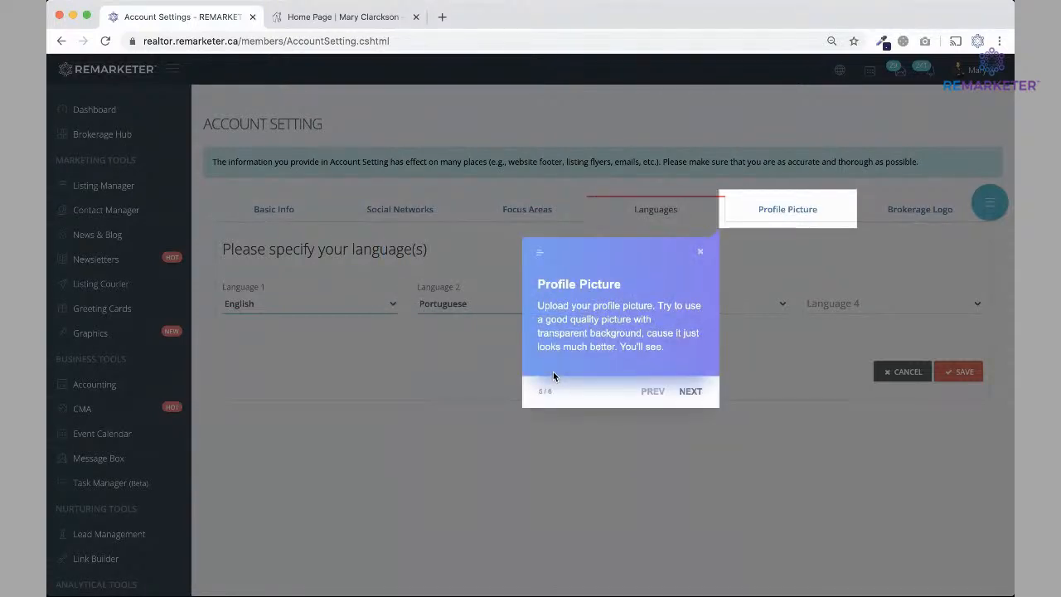
pyautogui.click(787, 210)
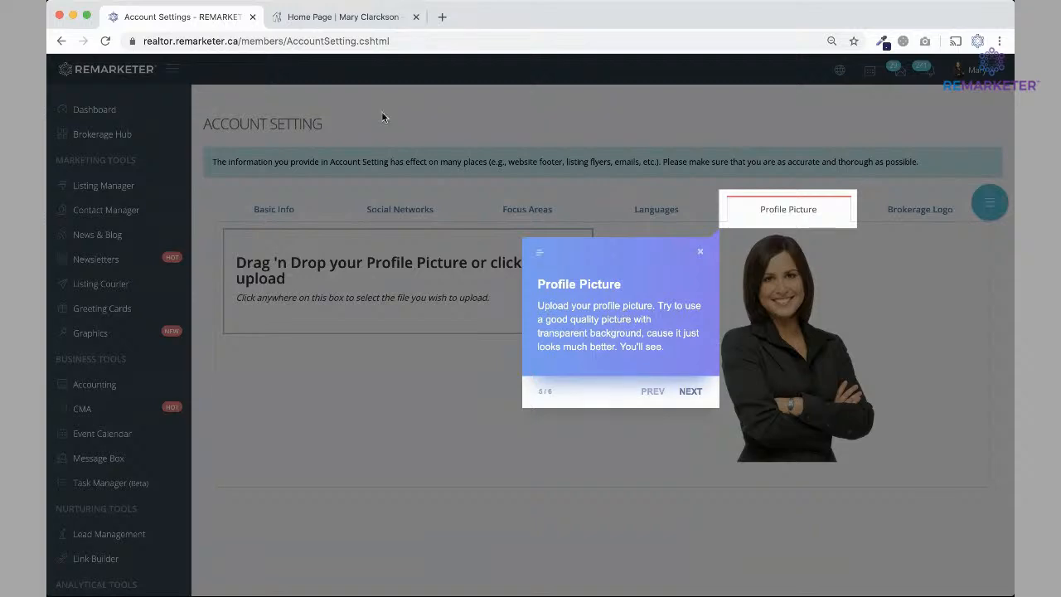
# Check the website home page, then advance the tour to Brokerage Logo and end it.
pyautogui.click(330, 18)
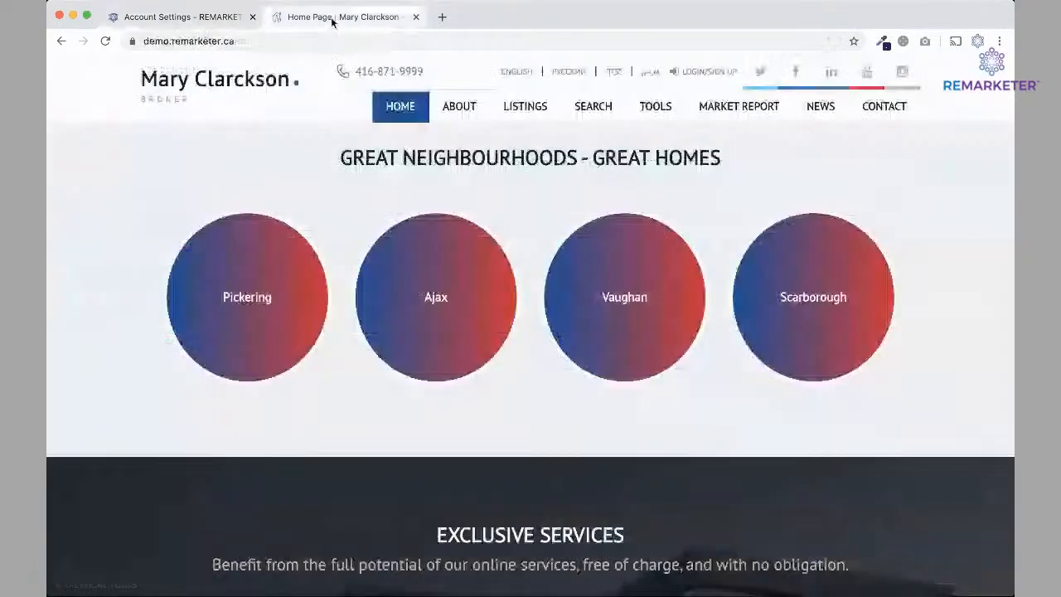
pyautogui.scroll(3, 496, 346)
pyautogui.scroll(5, 494, 343)
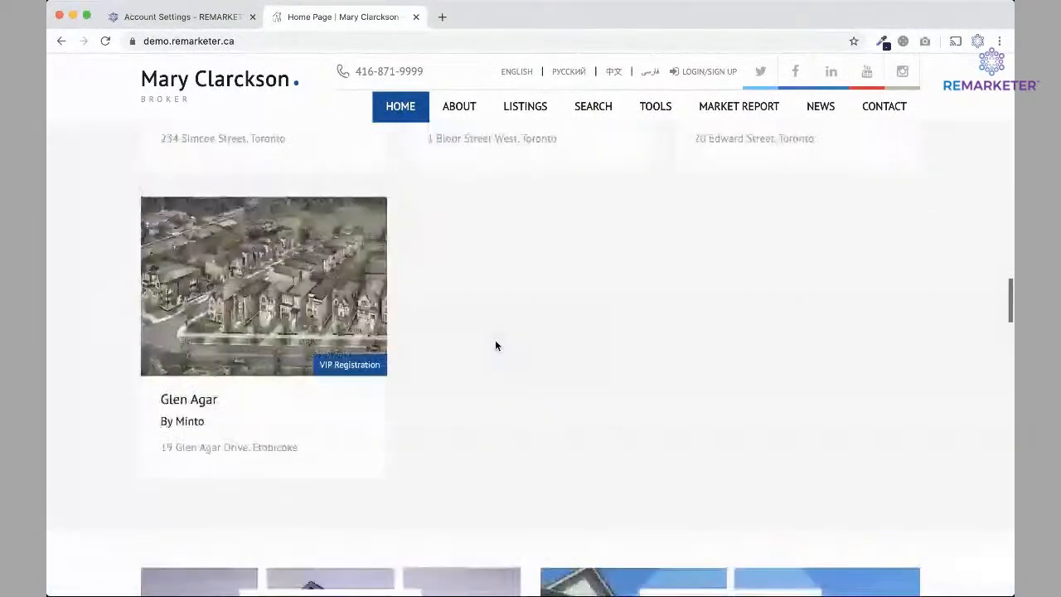
pyautogui.click(220, 18)
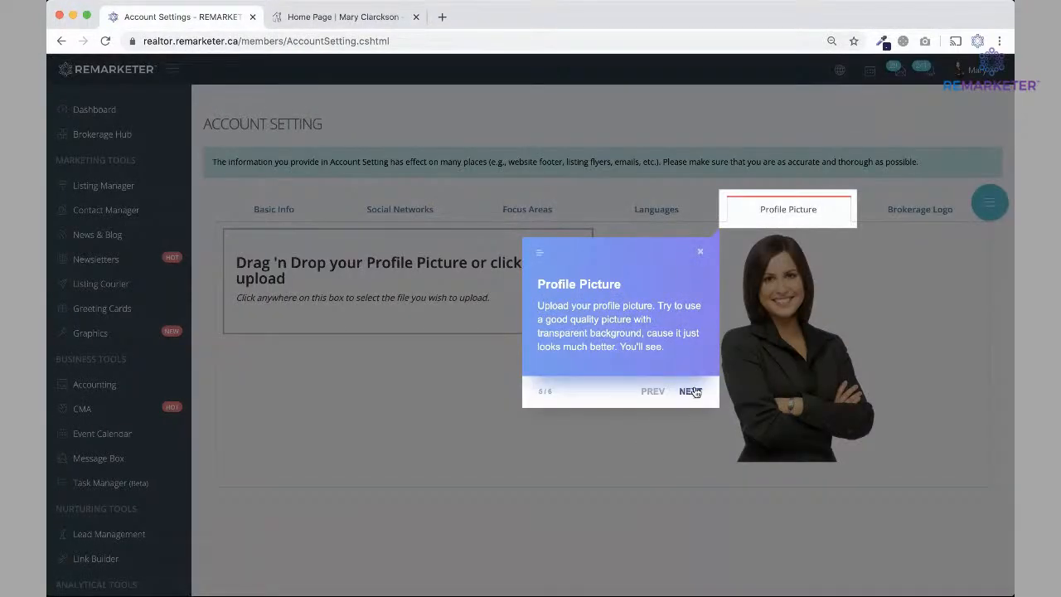
pyautogui.click(690, 391)
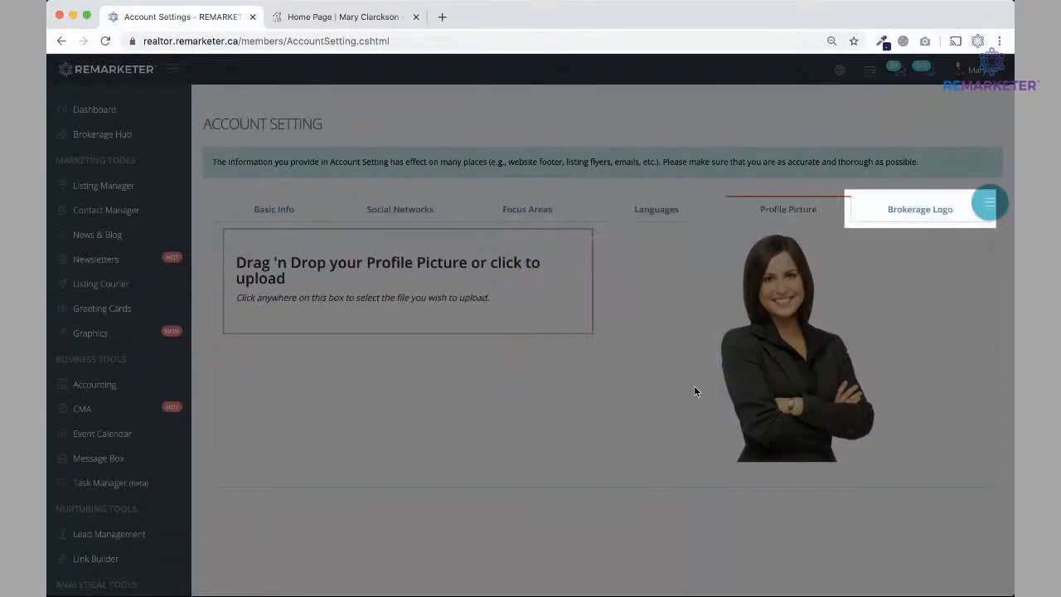
pyautogui.click(916, 212)
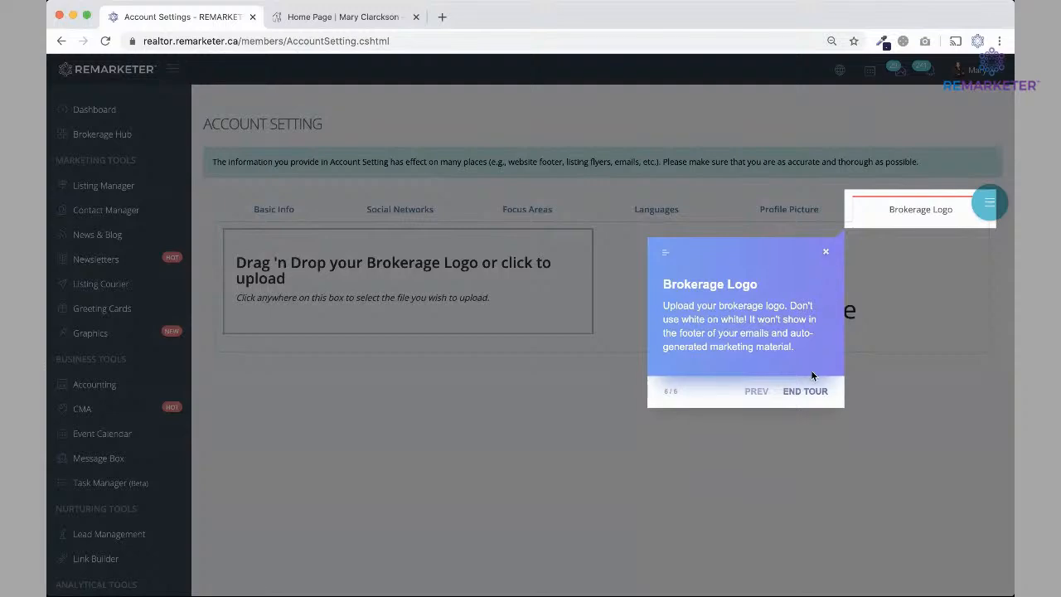
pyautogui.click(803, 397)
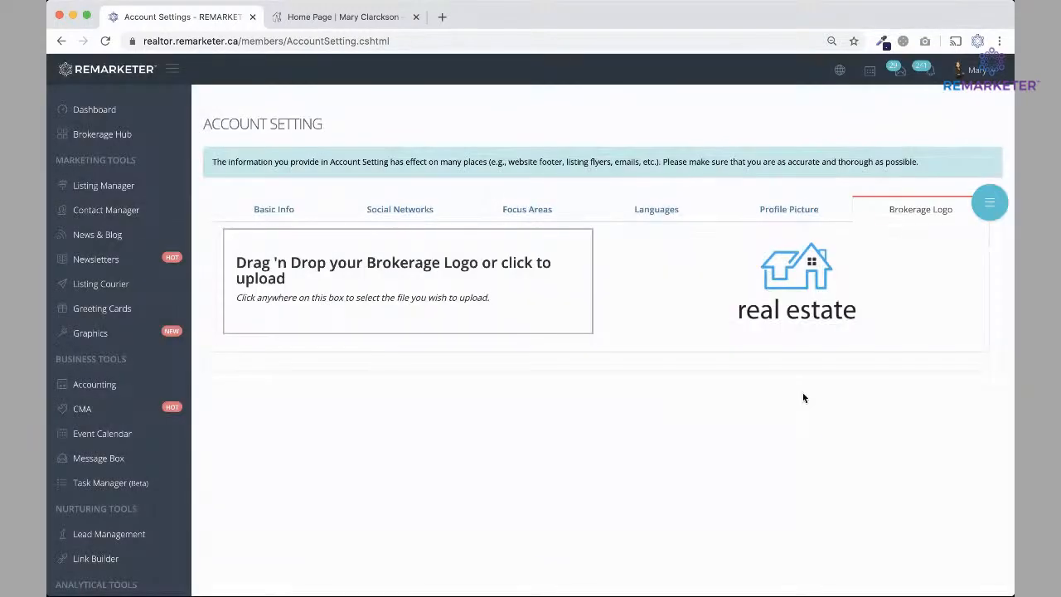
# Scroll through the live homepage, then return to the Brokerage Logo settings and open the account menu.
pyautogui.click(356, 18)
pyautogui.scroll(10, 523, 427)
pyautogui.scroll(-15, 523, 427)
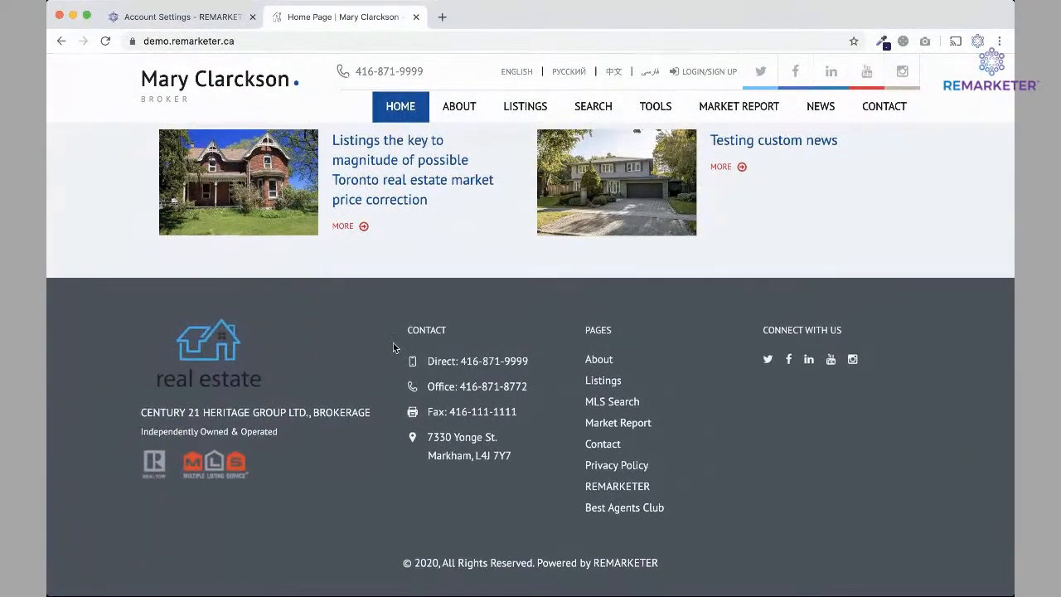
pyautogui.scroll(10, 394, 348)
pyautogui.scroll(-10, 394, 348)
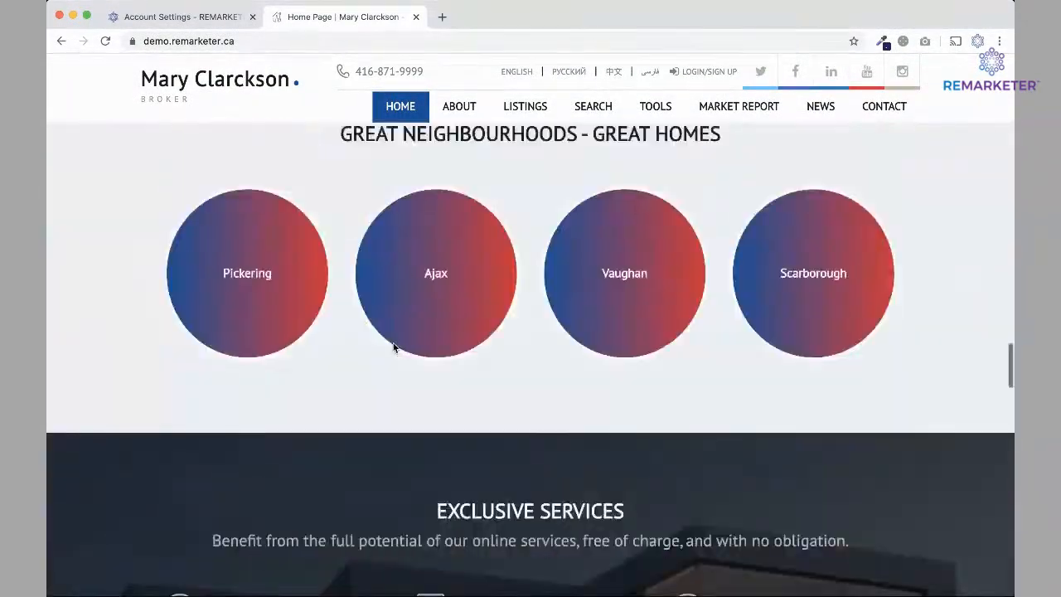
pyautogui.click(192, 17)
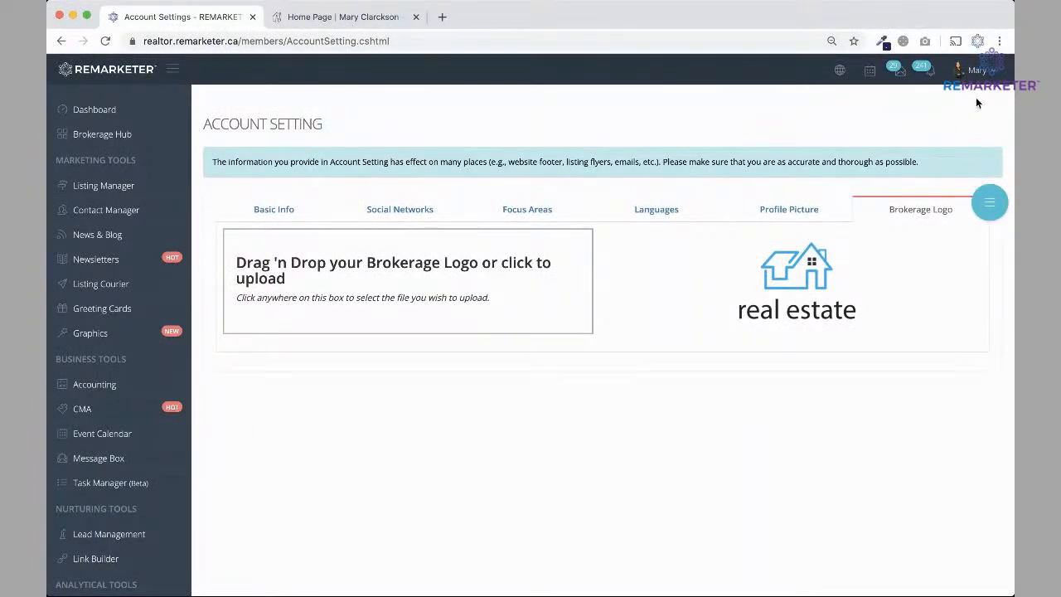
pyautogui.click(976, 72)
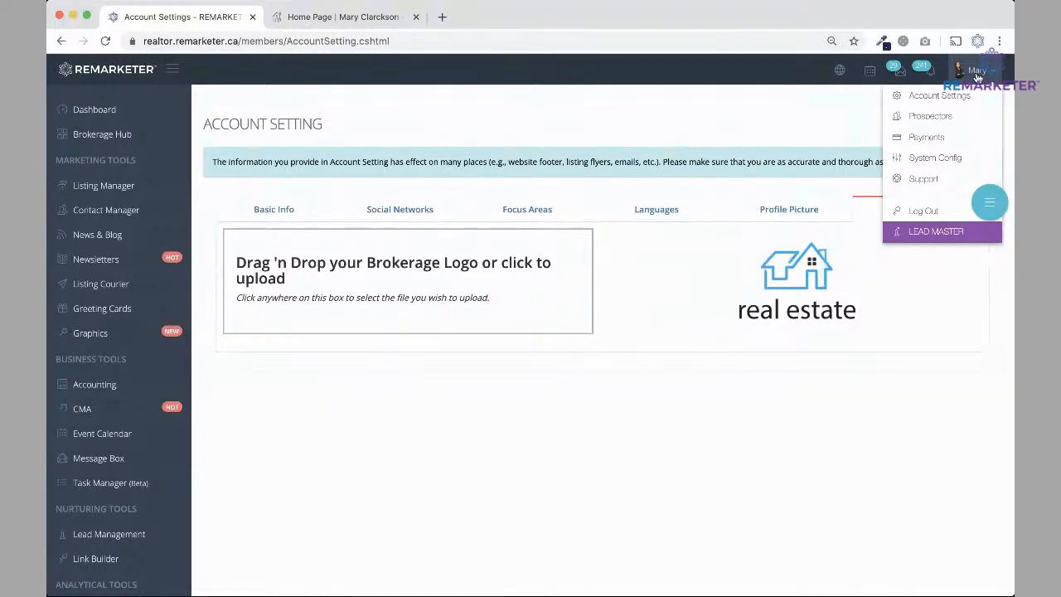
# Visit System Config, then go back to Account Settings and open the Basic Info form.
pyautogui.click(935, 160)
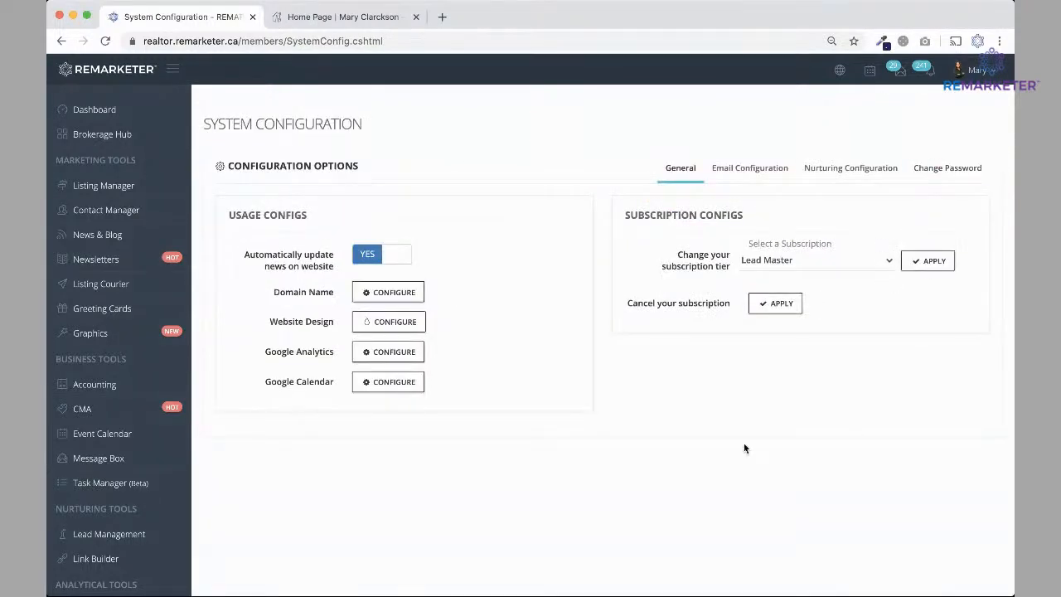
pyautogui.click(974, 69)
pyautogui.click(923, 97)
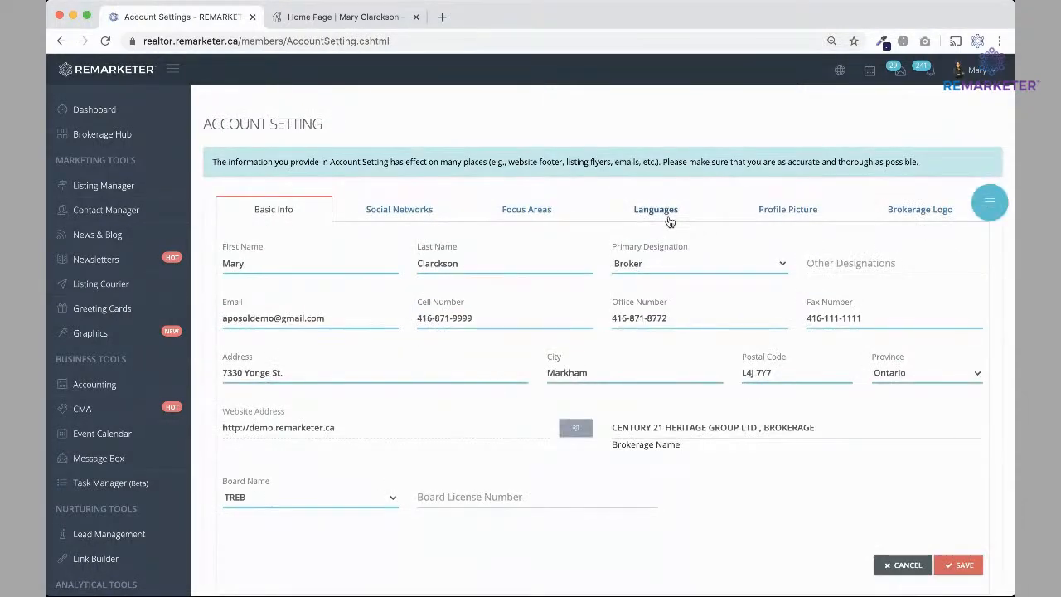
pyautogui.click(783, 210)
pyautogui.click(246, 218)
# Step the live homepage slider back two slides, then return to Account Settings and open System Config.
pyautogui.click(344, 17)
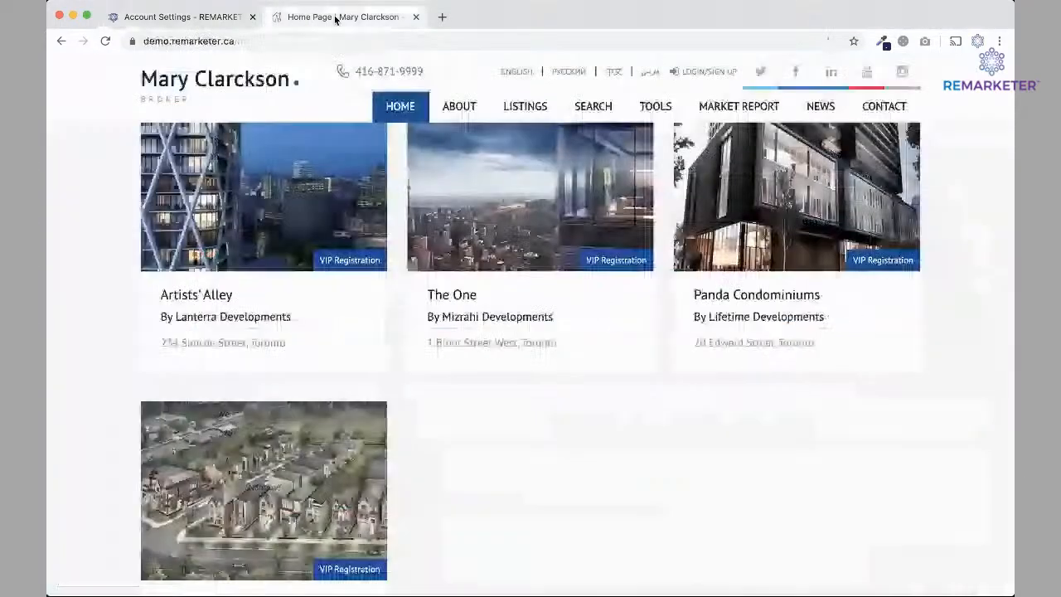
pyautogui.scroll(10, 345, 192)
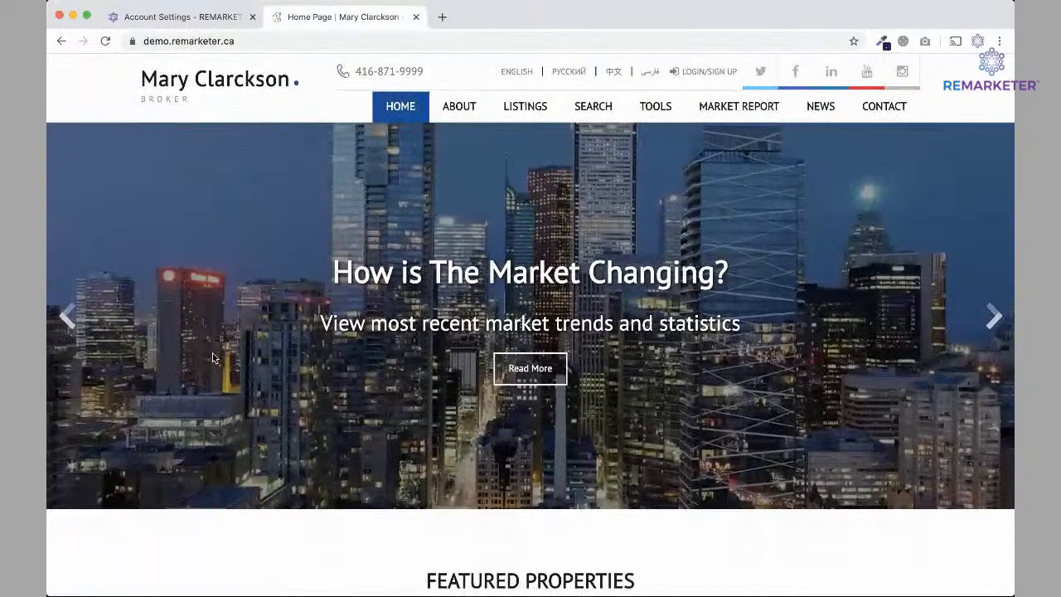
pyautogui.click(65, 328)
pyautogui.click(65, 327)
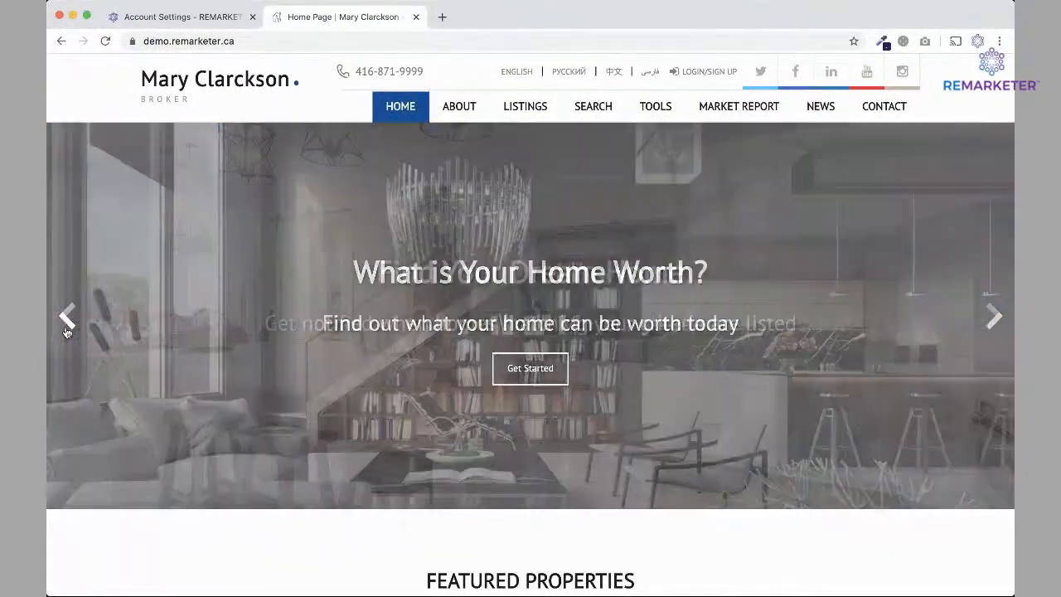
pyautogui.click(187, 17)
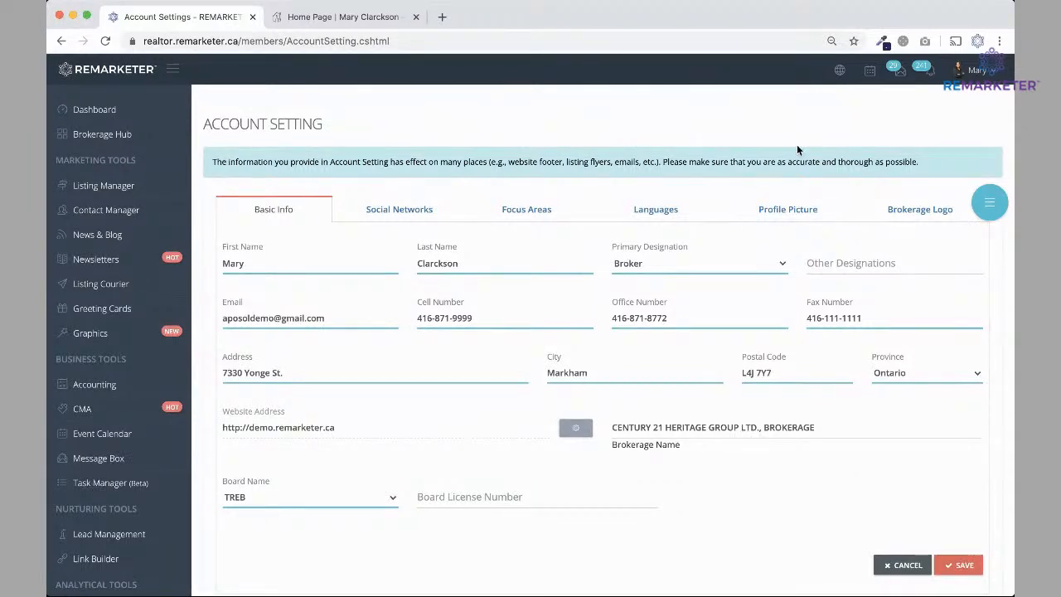
pyautogui.click(961, 71)
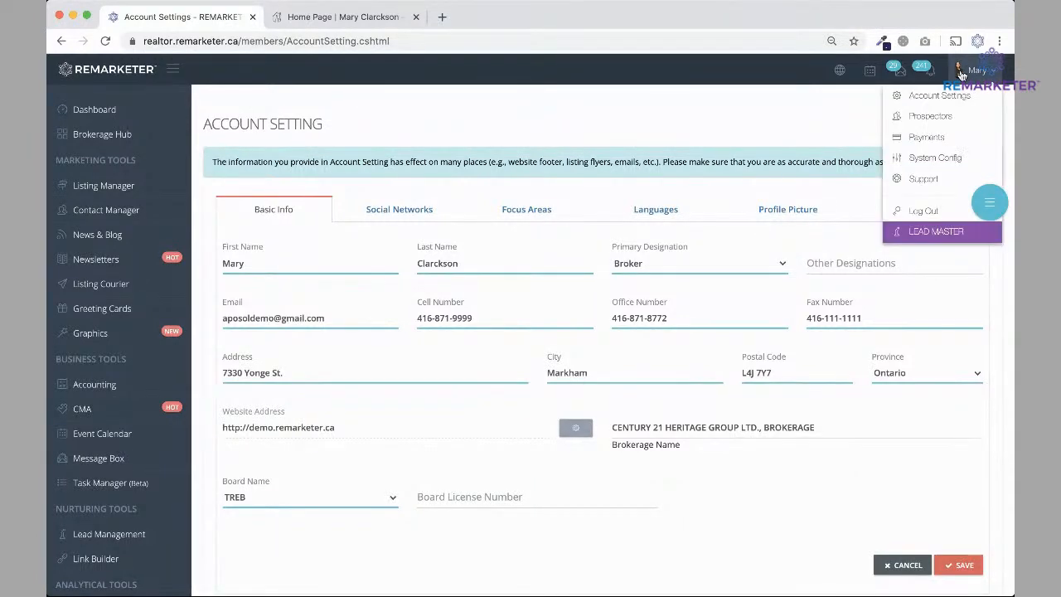
pyautogui.click(921, 159)
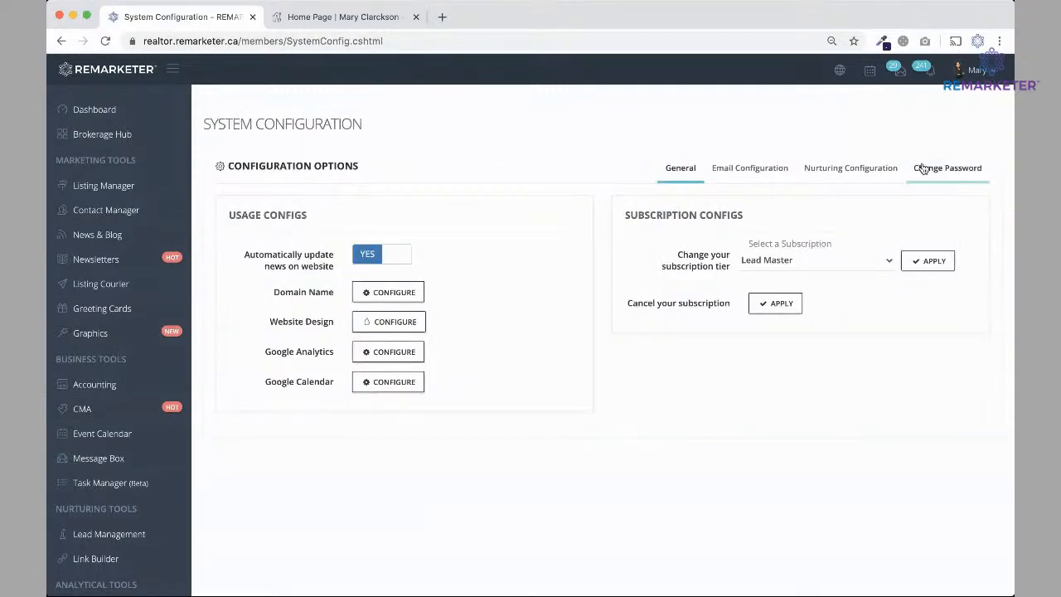
# Review the Email Configuration header's Sales Representative title and brokerage name, then load the default template.
pyautogui.click(751, 172)
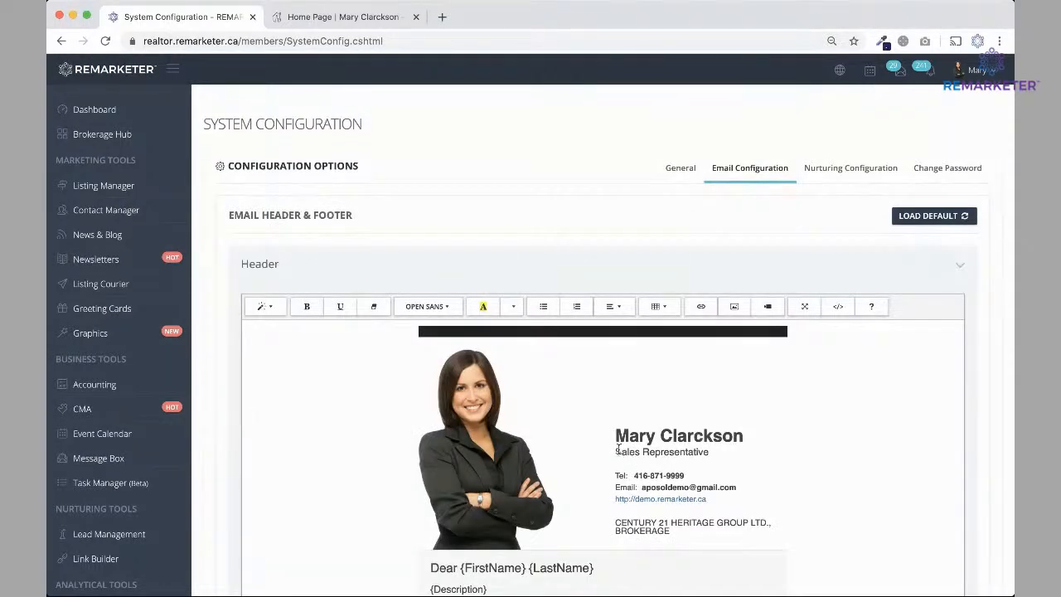
pyautogui.moveTo(616, 452); pyautogui.dragTo(711, 452)
pyautogui.click(709, 452)
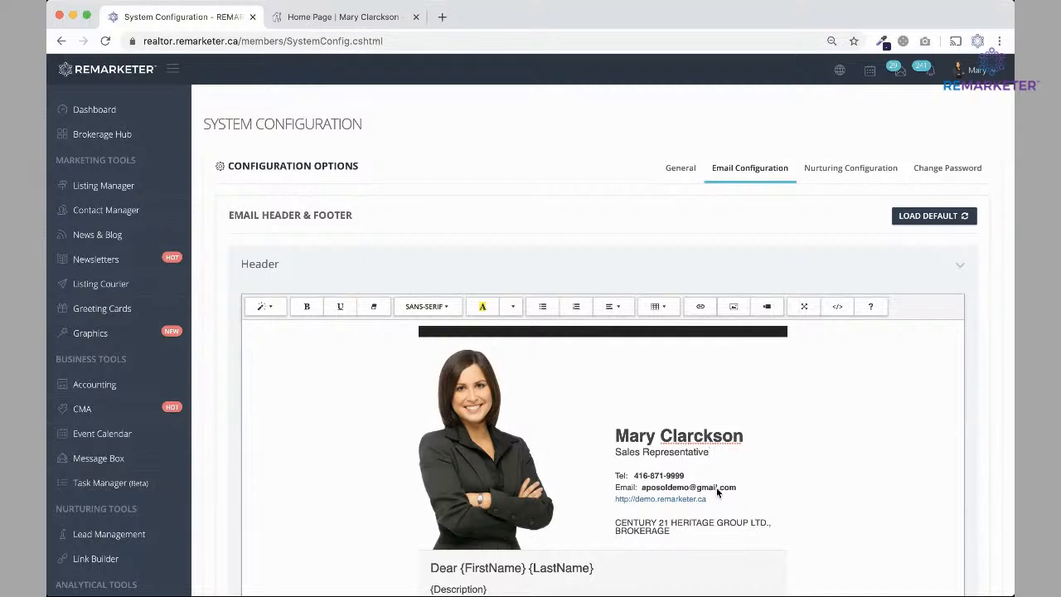
pyautogui.scroll(-1, 710, 507)
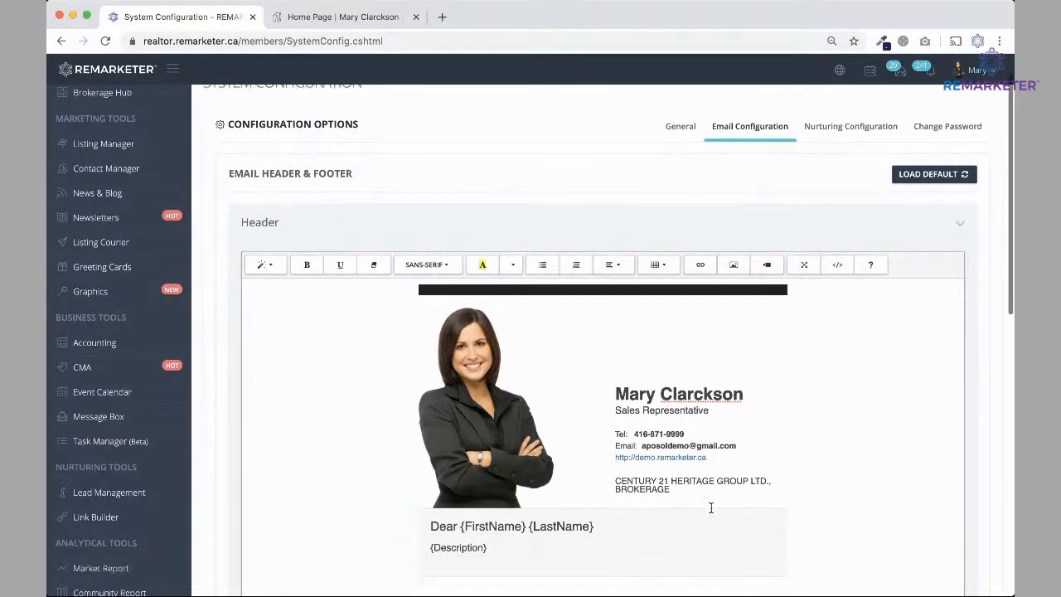
pyautogui.scroll(-1, 710, 507)
pyautogui.moveTo(615, 445); pyautogui.dragTo(684, 453)
pyautogui.click(683, 453)
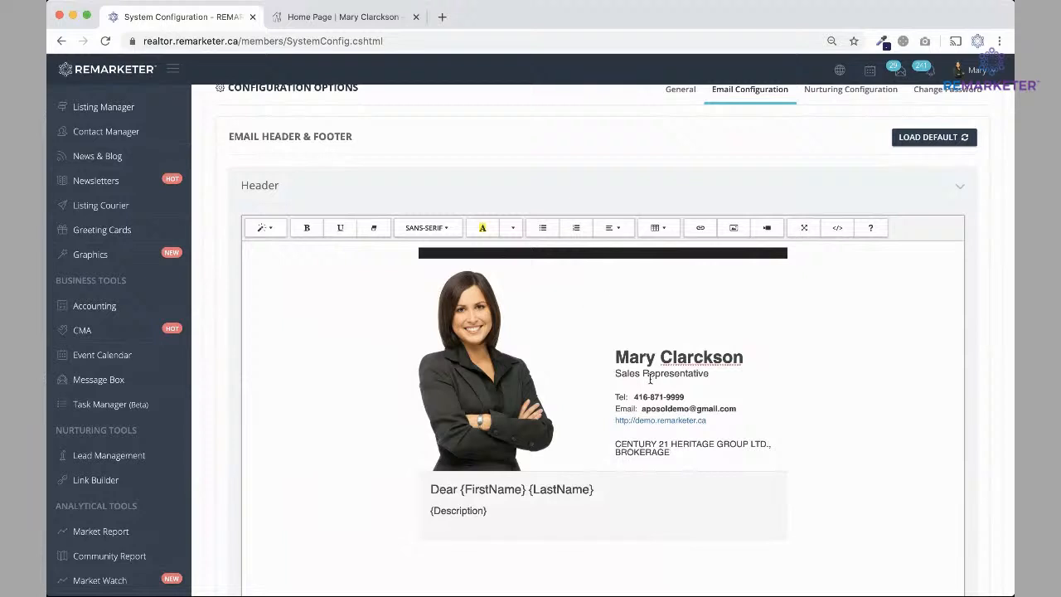
pyautogui.scroll(2, 788, 367)
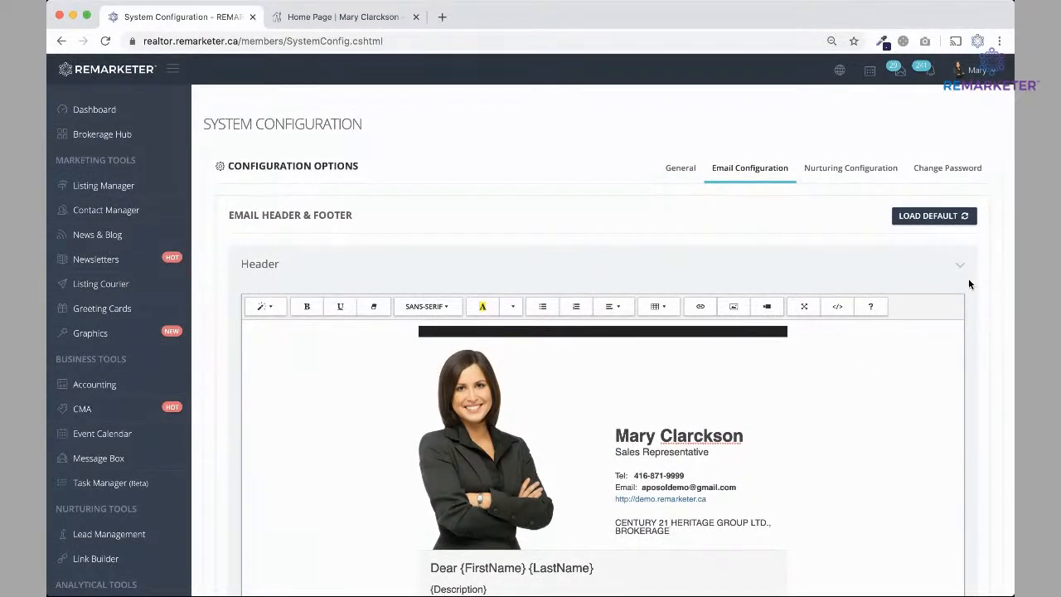
pyautogui.click(931, 219)
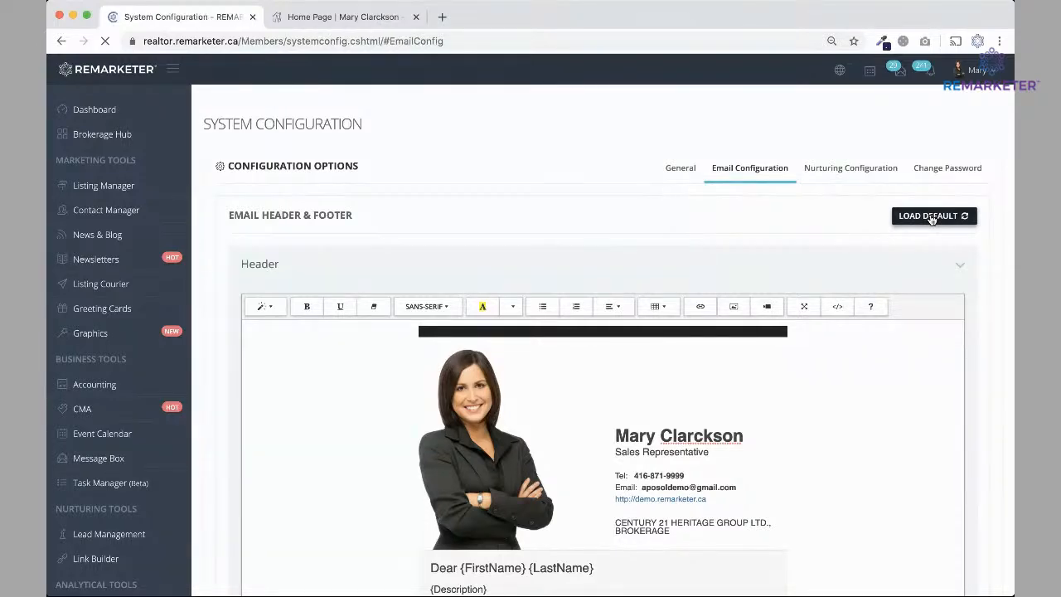
# Check that the reset email header reads Broker and scroll through the default footer.
pyautogui.scroll(3, 931, 220)
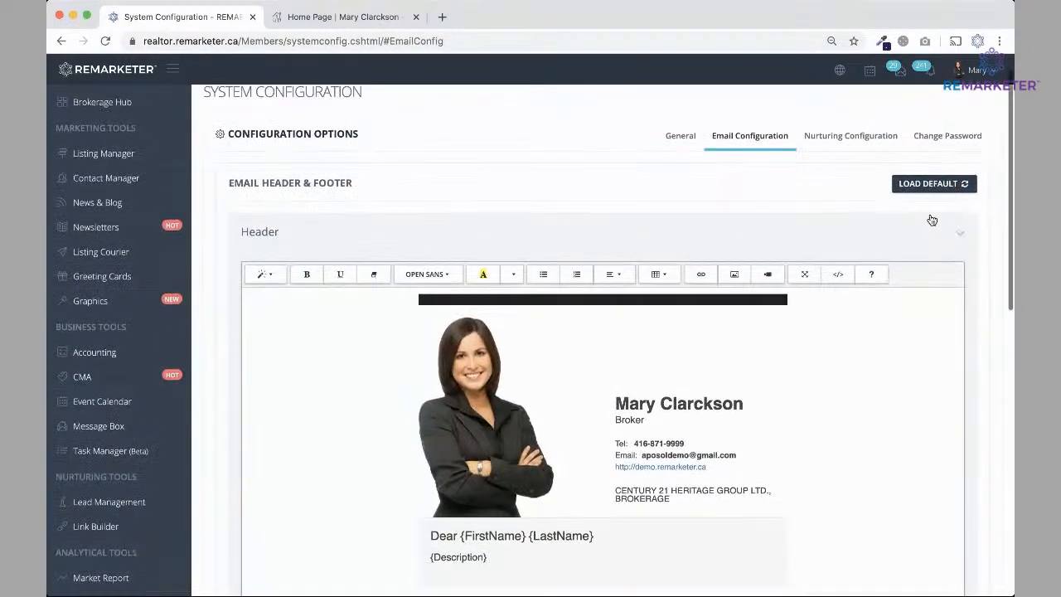
pyautogui.moveTo(615, 441); pyautogui.dragTo(646, 442)
pyautogui.click(665, 451)
pyautogui.scroll(-6, 666, 451)
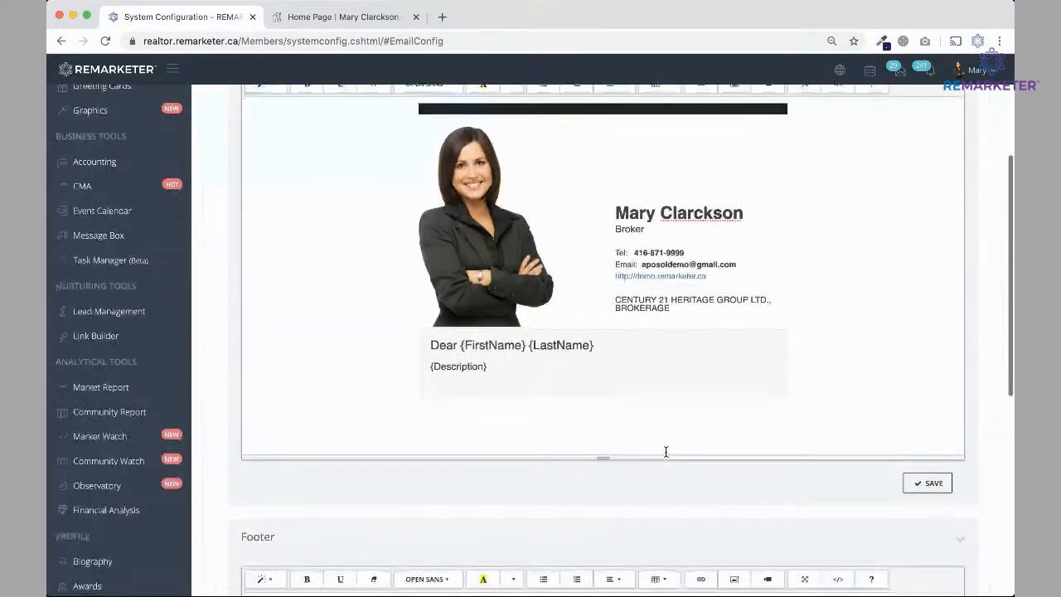
pyautogui.scroll(-2, 666, 451)
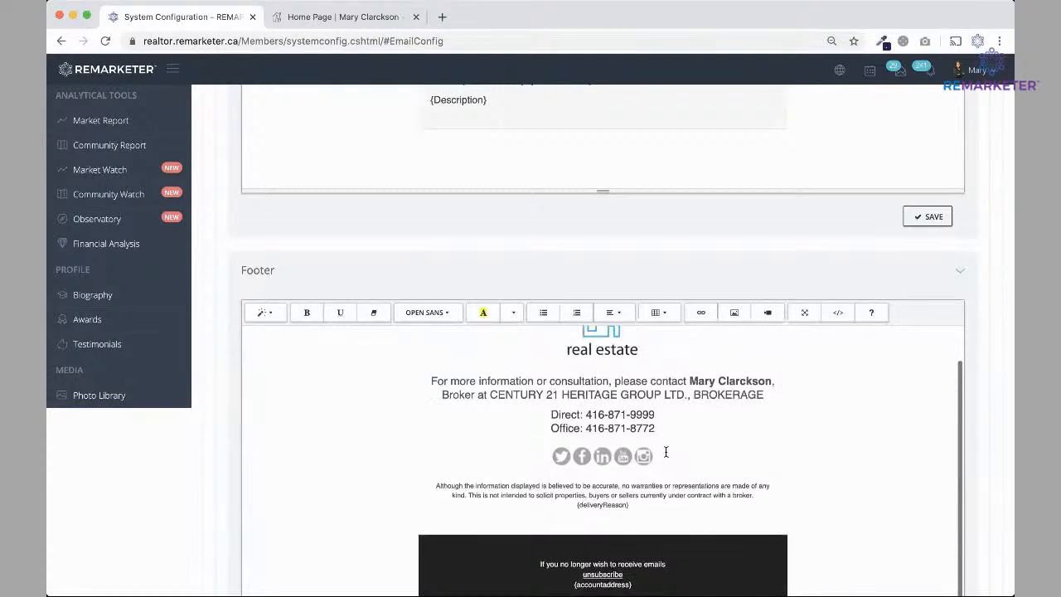
pyautogui.scroll(-2, 666, 451)
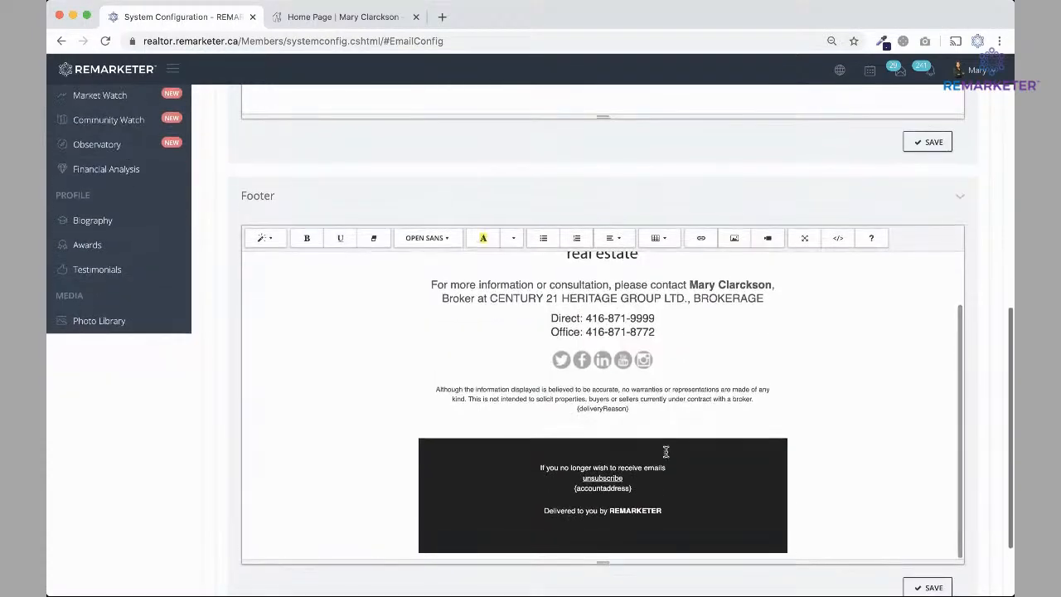
pyautogui.scroll(5, 666, 451)
pyautogui.scroll(3, 666, 451)
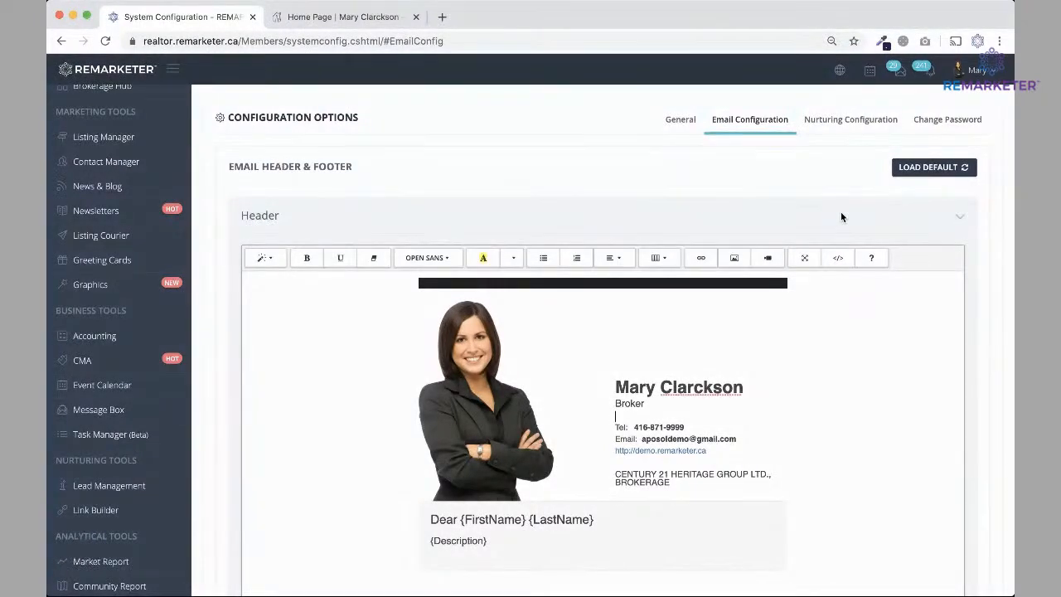
pyautogui.click(852, 126)
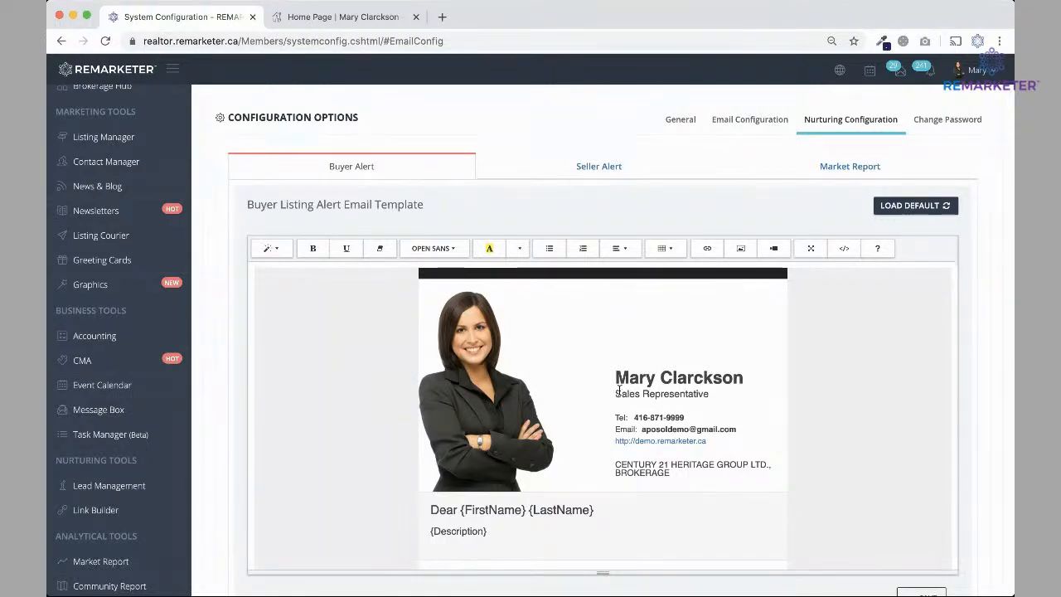
# Reset the Buyer Listing Alert nurturing template to default after checking its Sales Representative title.
pyautogui.moveTo(615, 394); pyautogui.dragTo(712, 393)
pyautogui.click(712, 393)
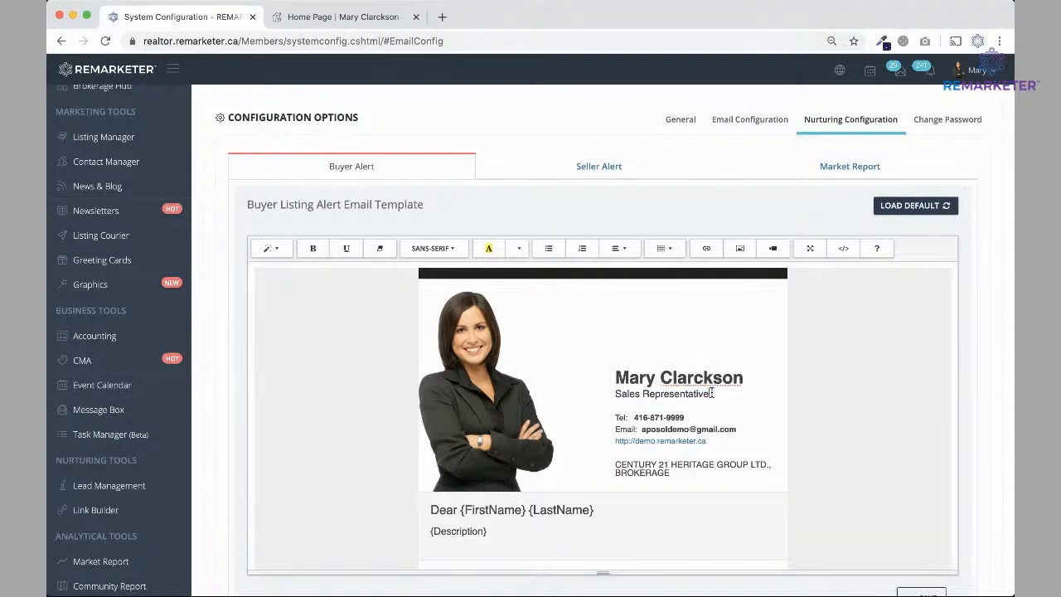
pyautogui.click(893, 215)
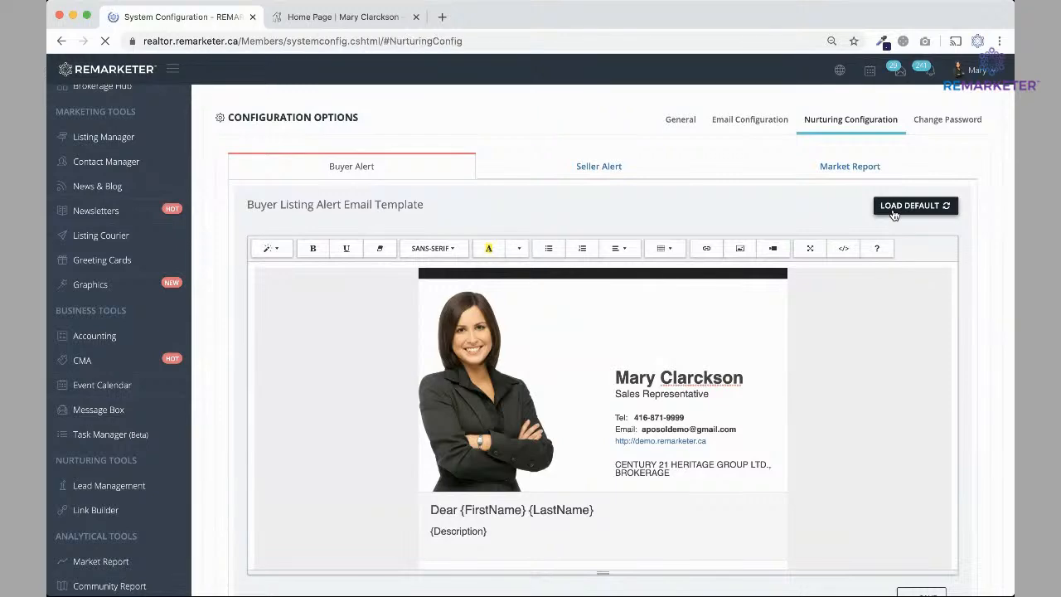
pyautogui.scroll(-6, 699, 332)
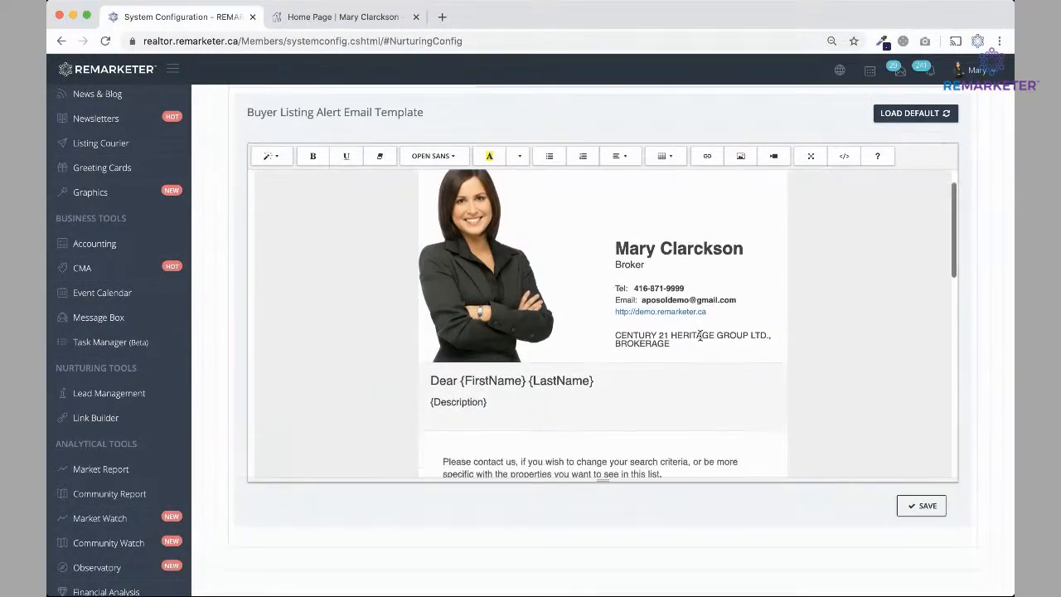
pyautogui.scroll(-4, 700, 335)
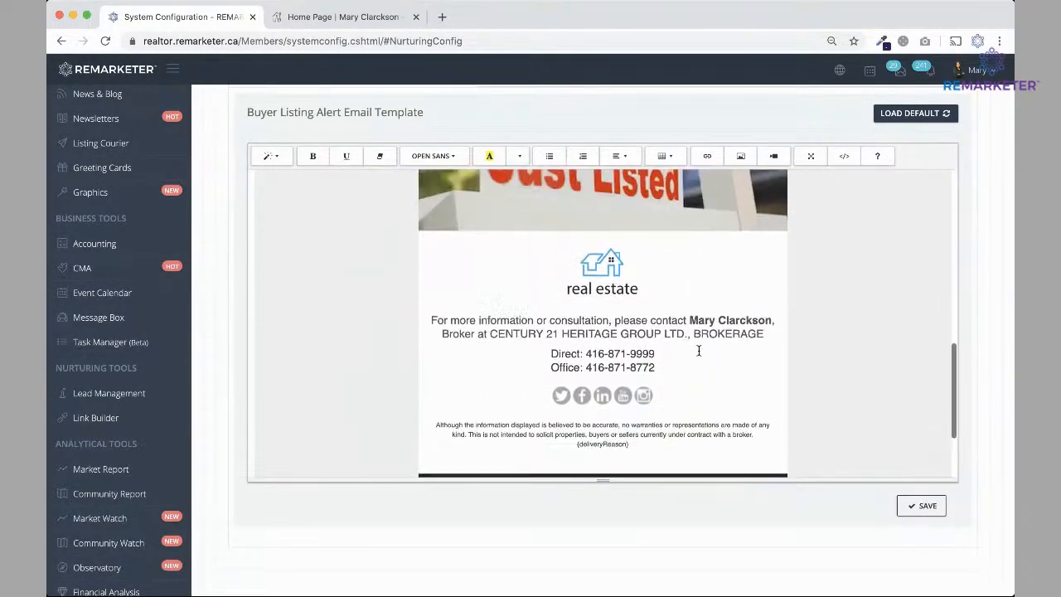
pyautogui.scroll(12, 700, 340)
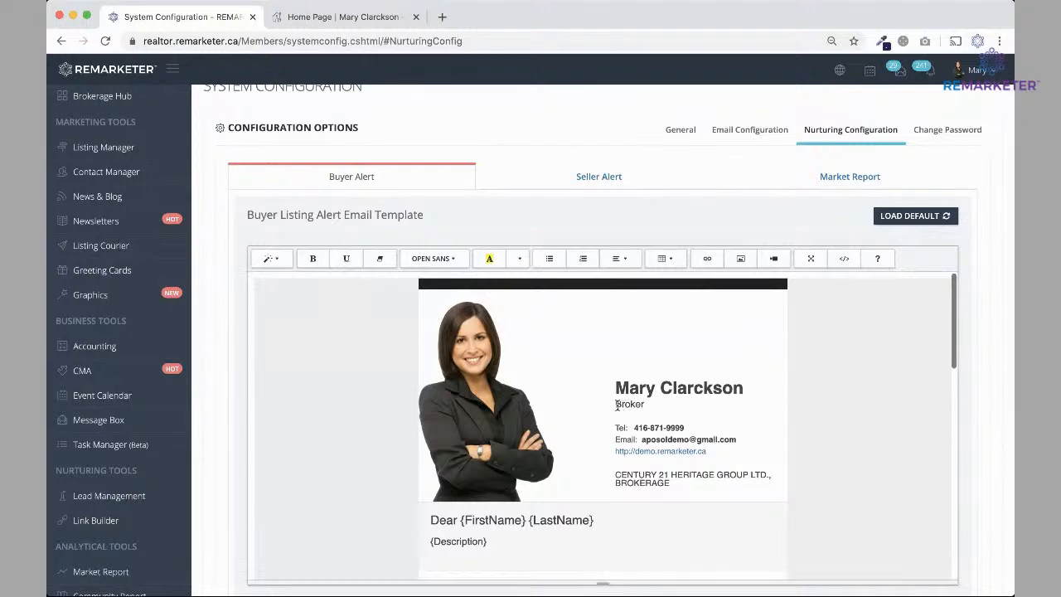
# Reset the Market Report template to default and recheck the Seller and Buyer Alert templates.
pyautogui.click(616, 176)
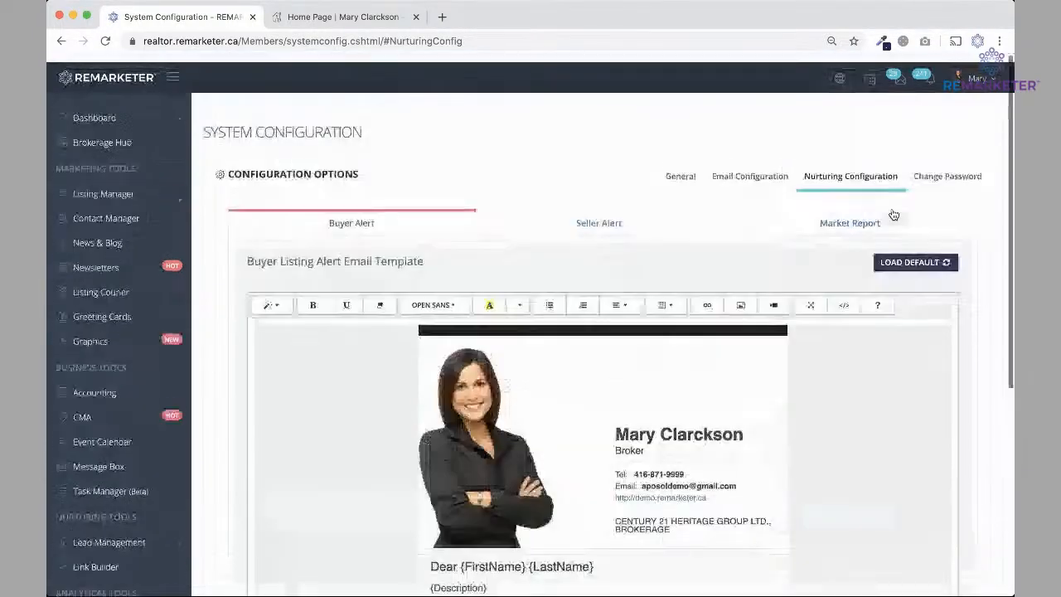
pyautogui.click(841, 220)
pyautogui.click(922, 254)
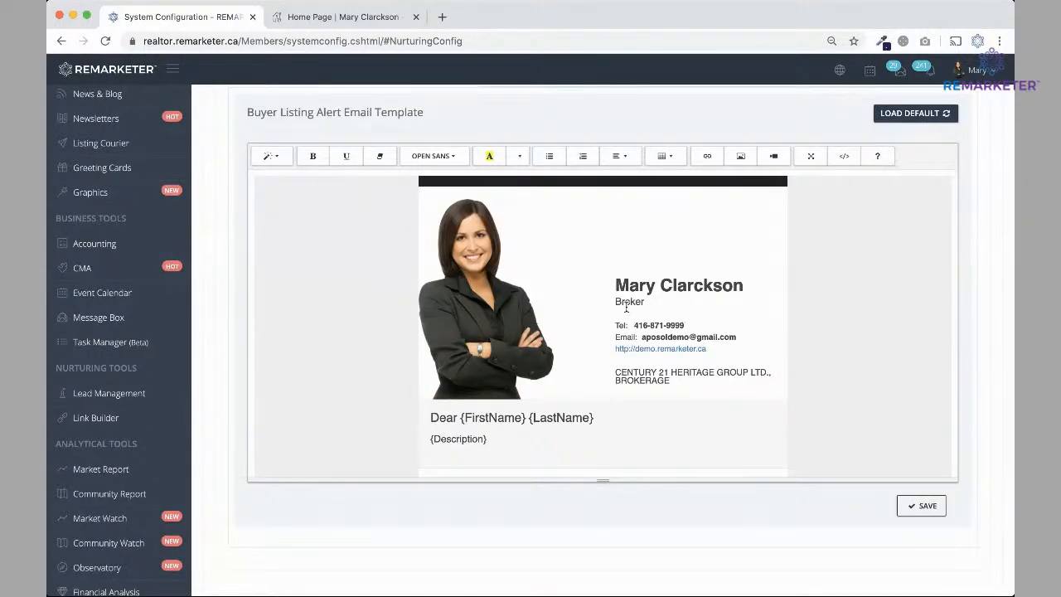
pyautogui.scroll(3, 655, 301)
pyautogui.click(845, 215)
pyautogui.click(612, 207)
pyautogui.click(348, 216)
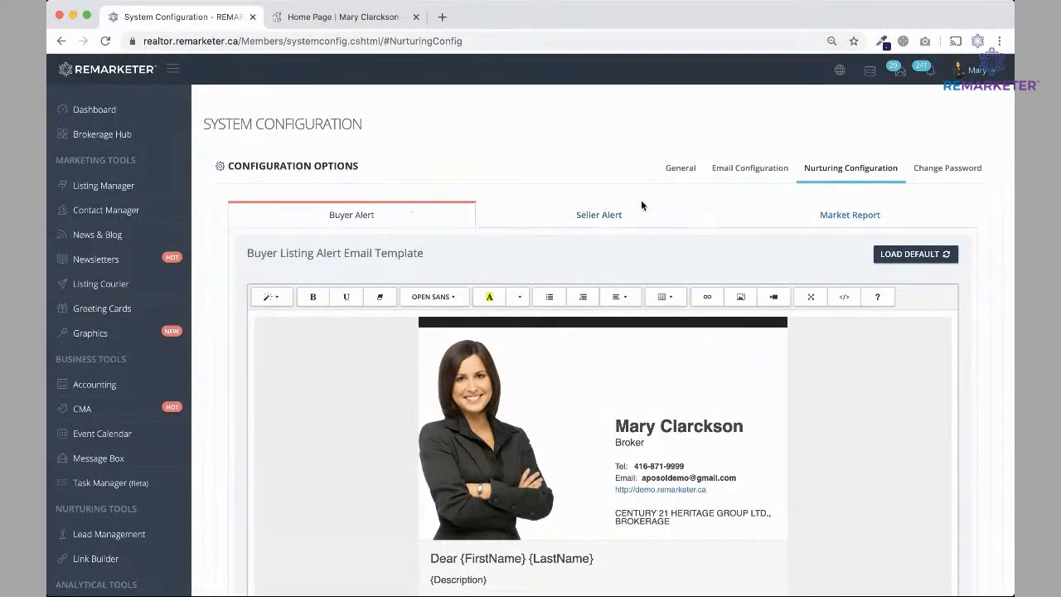
pyautogui.click(681, 172)
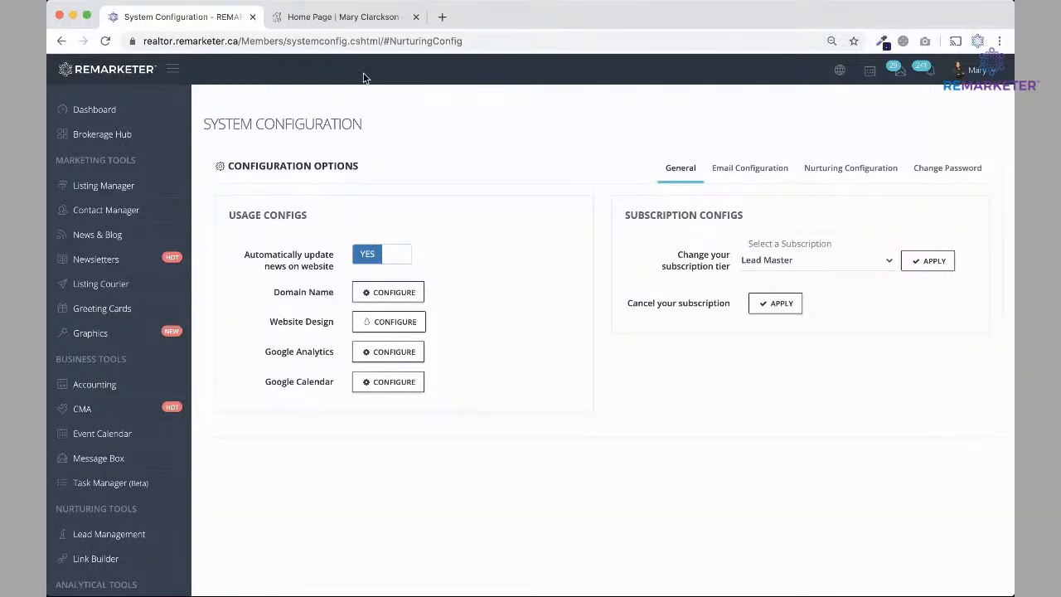
pyautogui.click(343, 18)
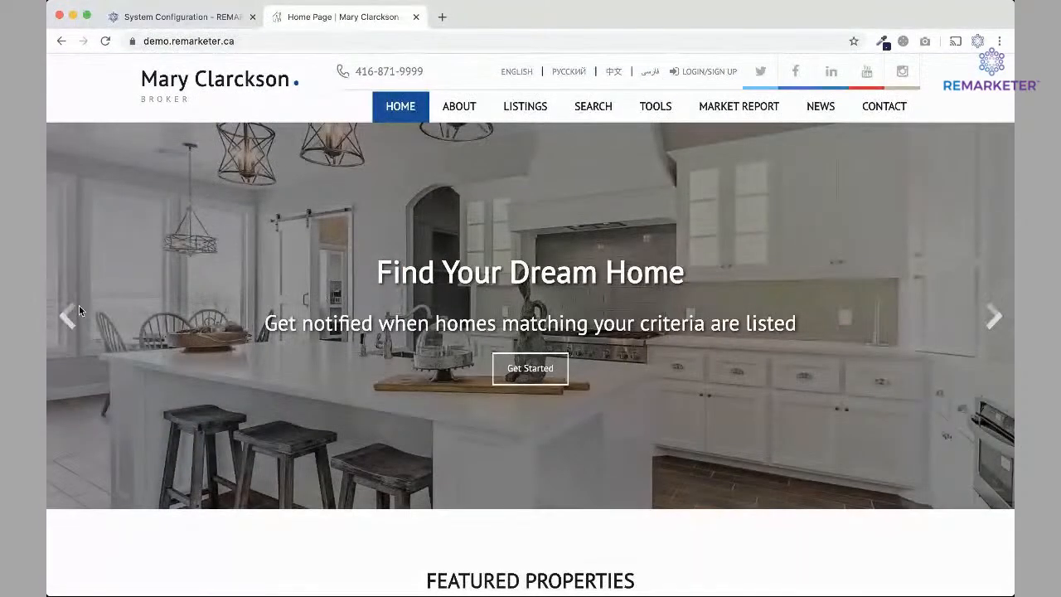
pyautogui.click(57, 319)
pyautogui.click(58, 317)
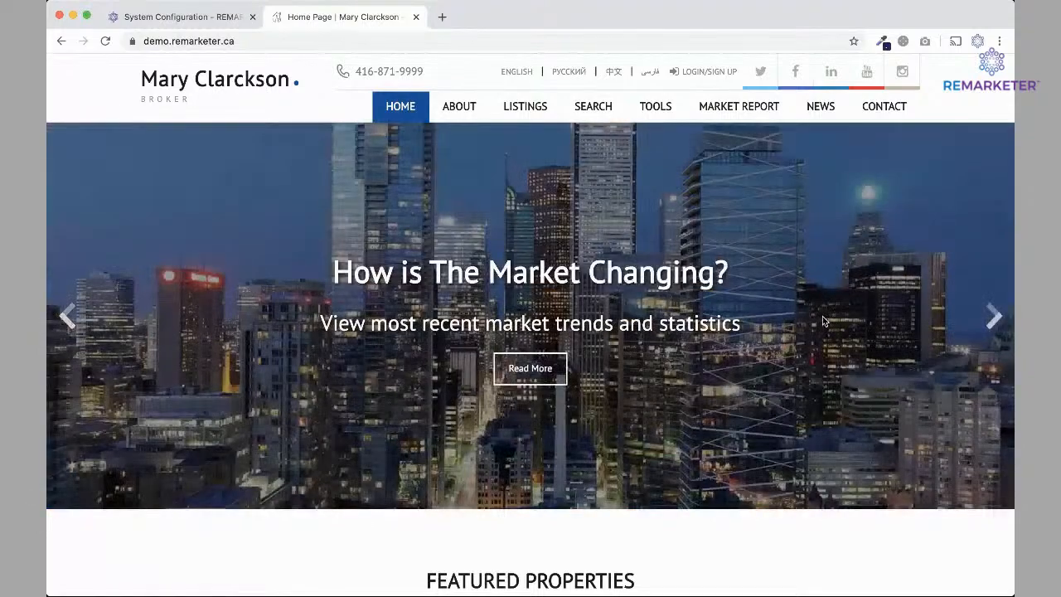
pyautogui.click(993, 316)
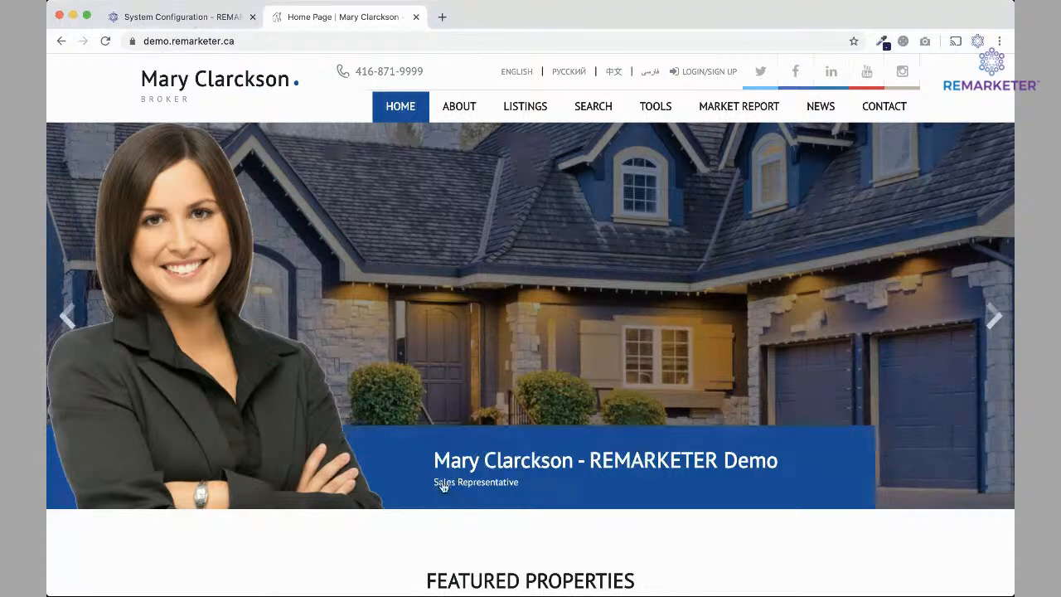
pyautogui.click(202, 20)
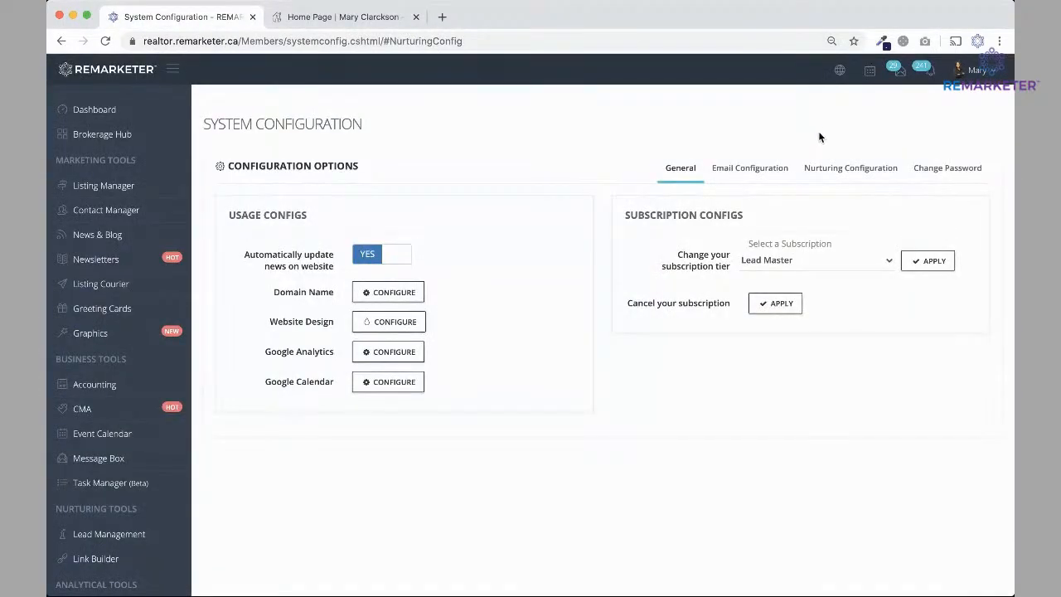
pyautogui.click(977, 71)
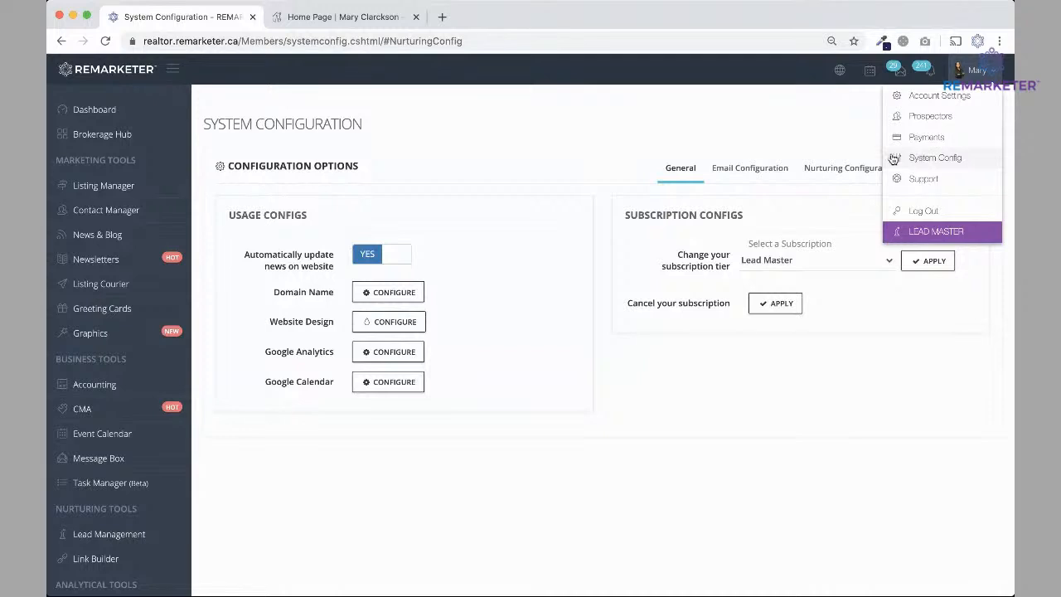
pyautogui.click(500, 155)
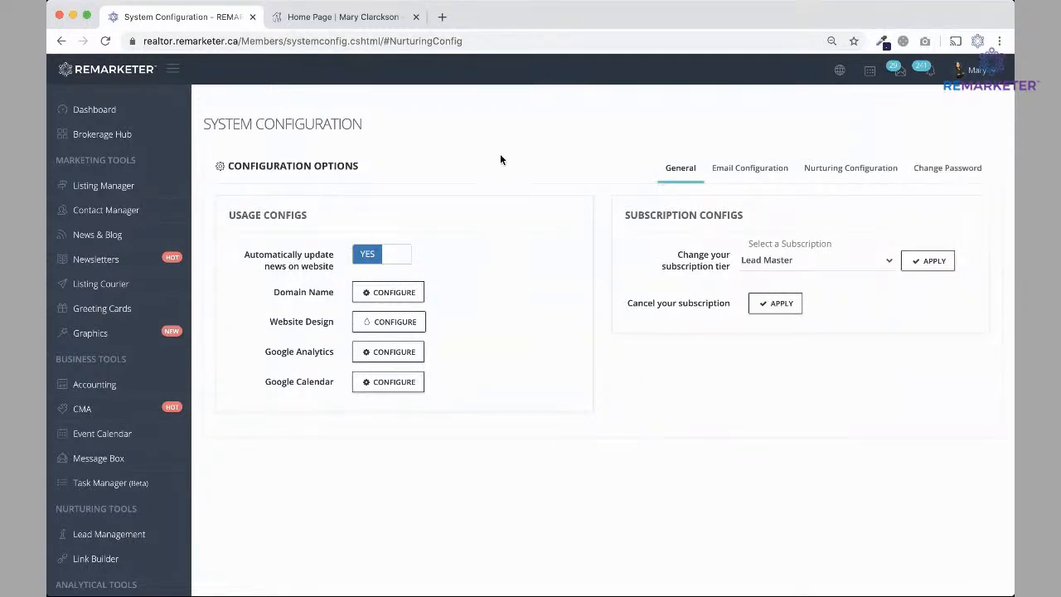
# Open the Website Design configuration, glance at the live site, and return to the Theme settings.
pyautogui.click(400, 324)
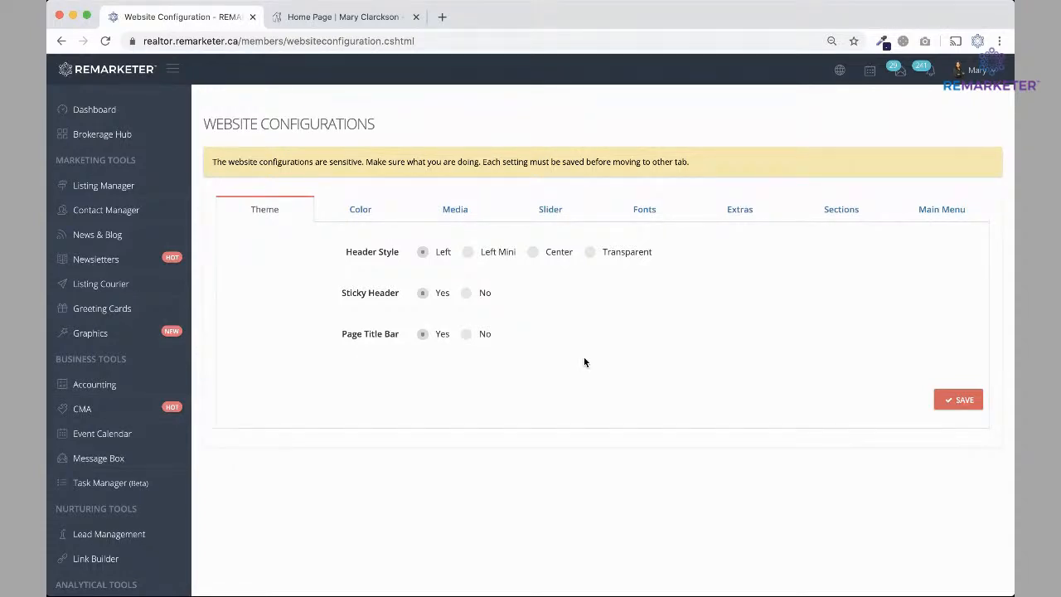
pyautogui.click(328, 18)
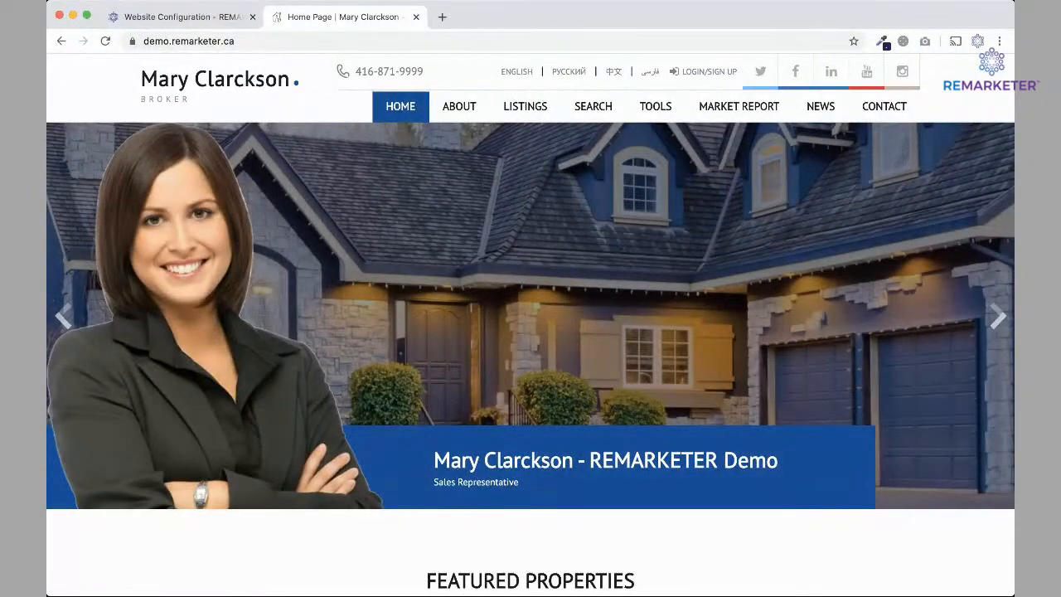
pyautogui.click(185, 18)
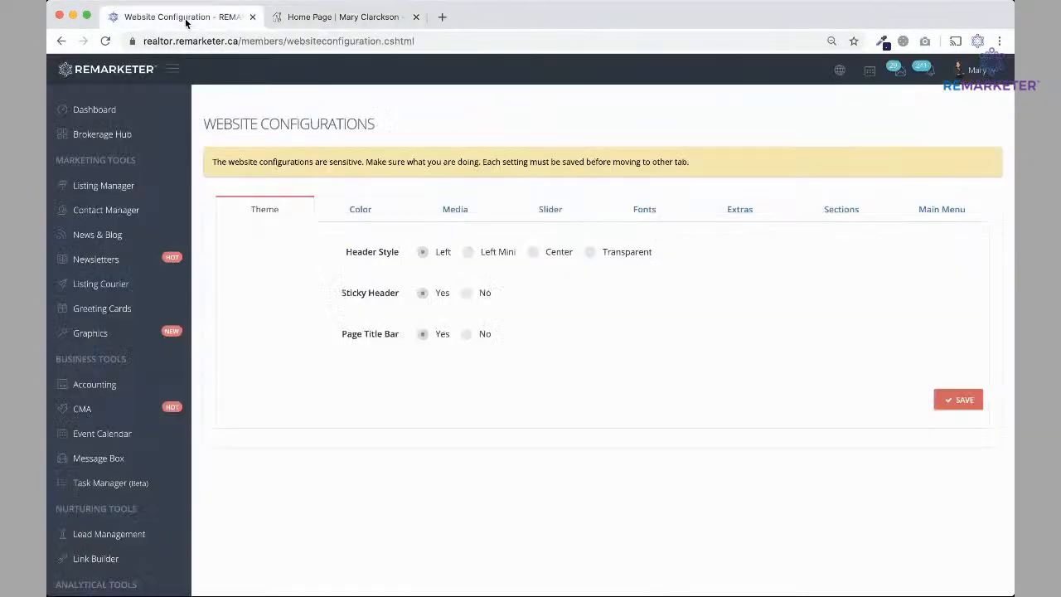
pyautogui.click(363, 214)
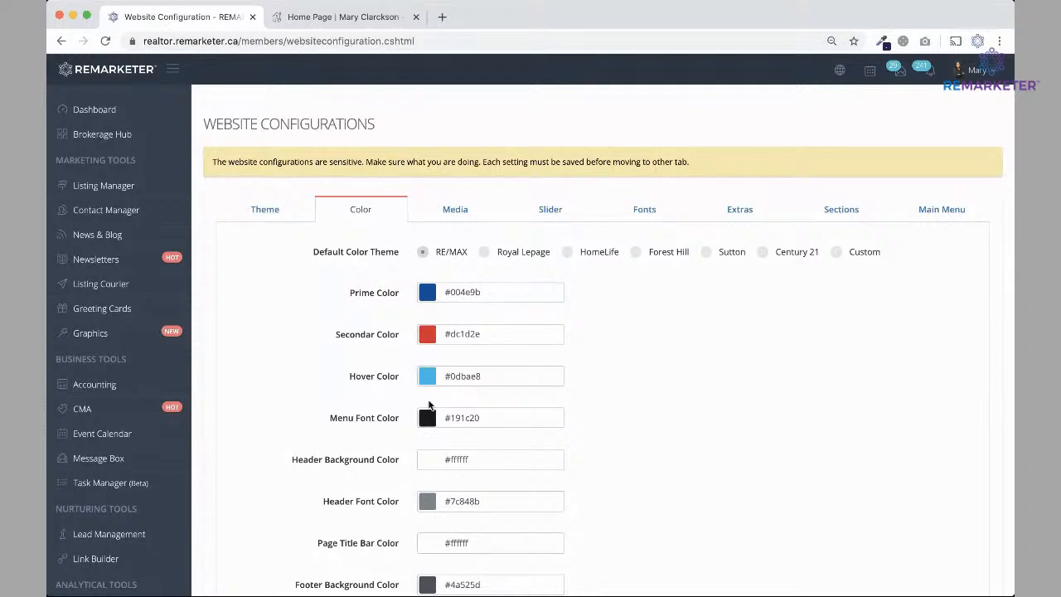
pyautogui.click(455, 212)
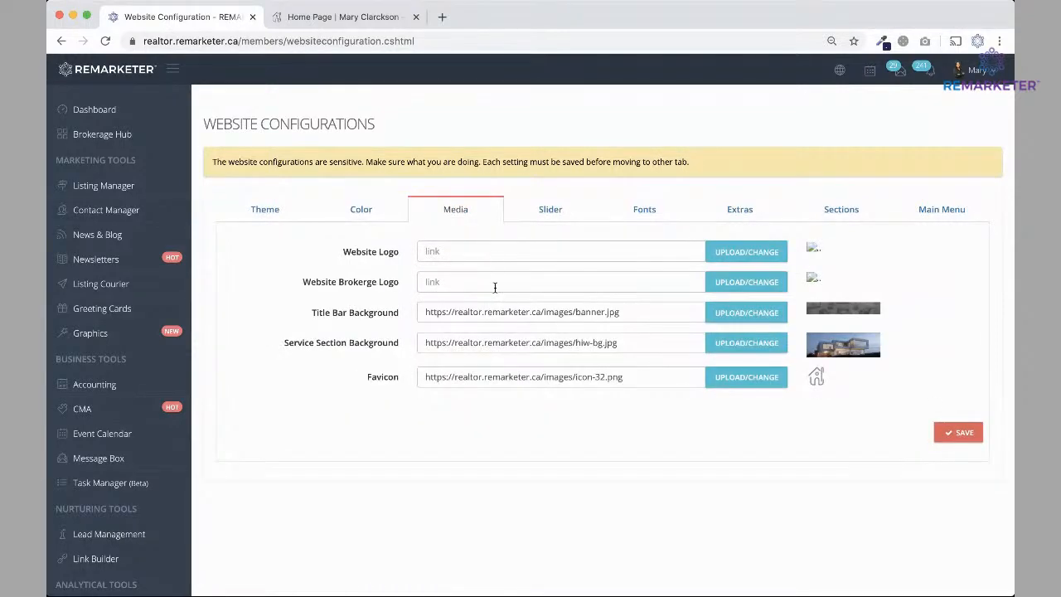
pyautogui.click(555, 209)
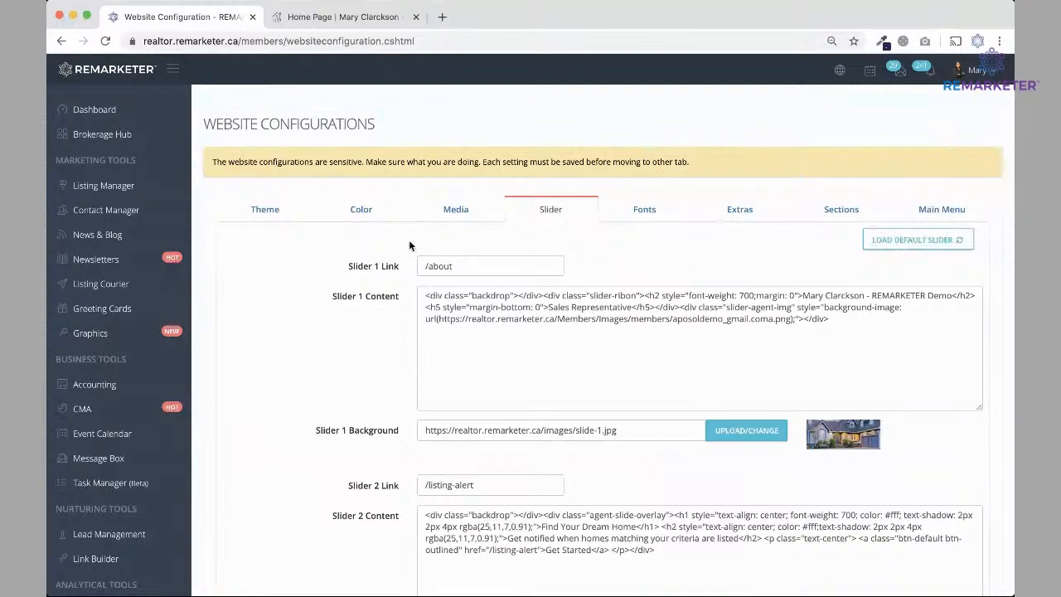
pyautogui.click(268, 211)
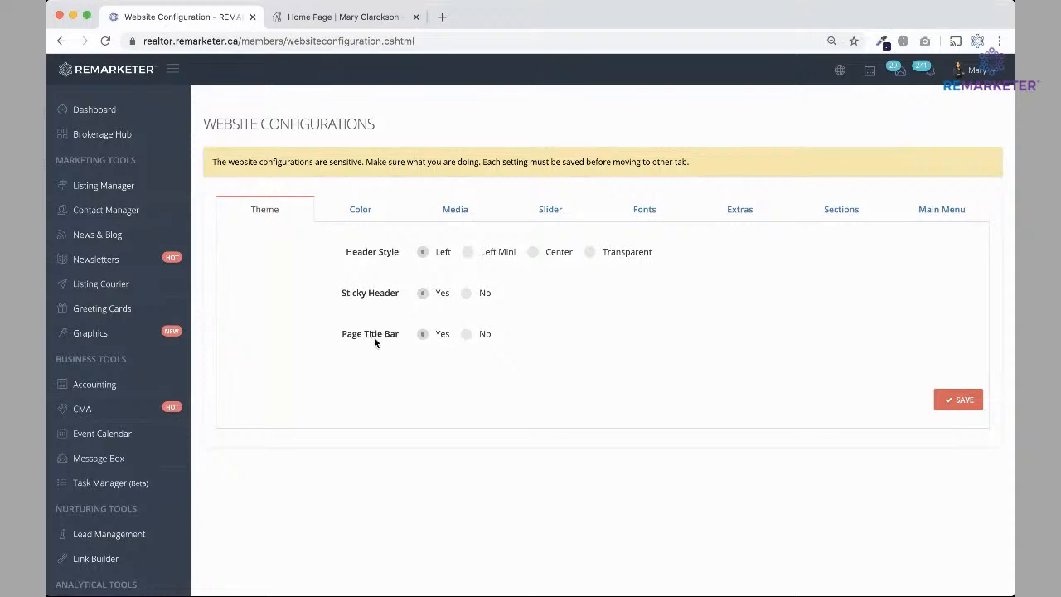
pyautogui.click(330, 16)
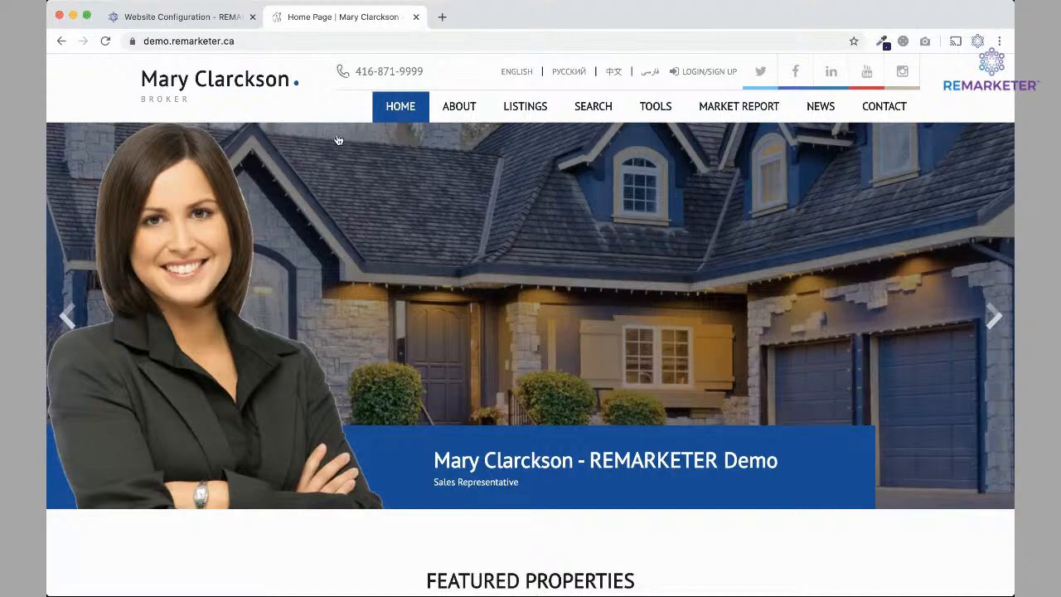
pyautogui.click(194, 18)
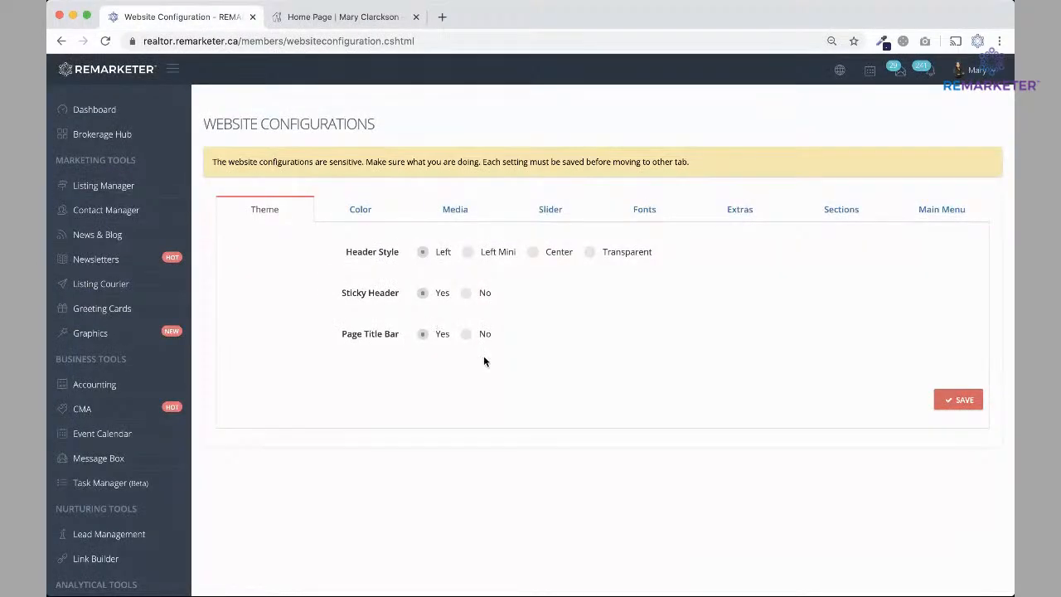
pyautogui.click(340, 17)
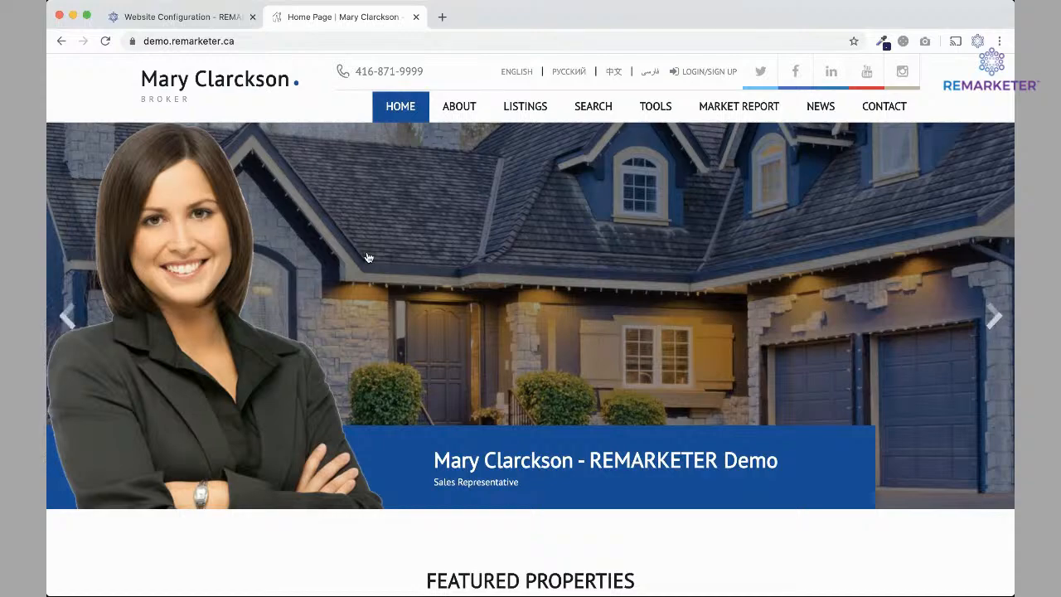
pyautogui.scroll(-3, 367, 256)
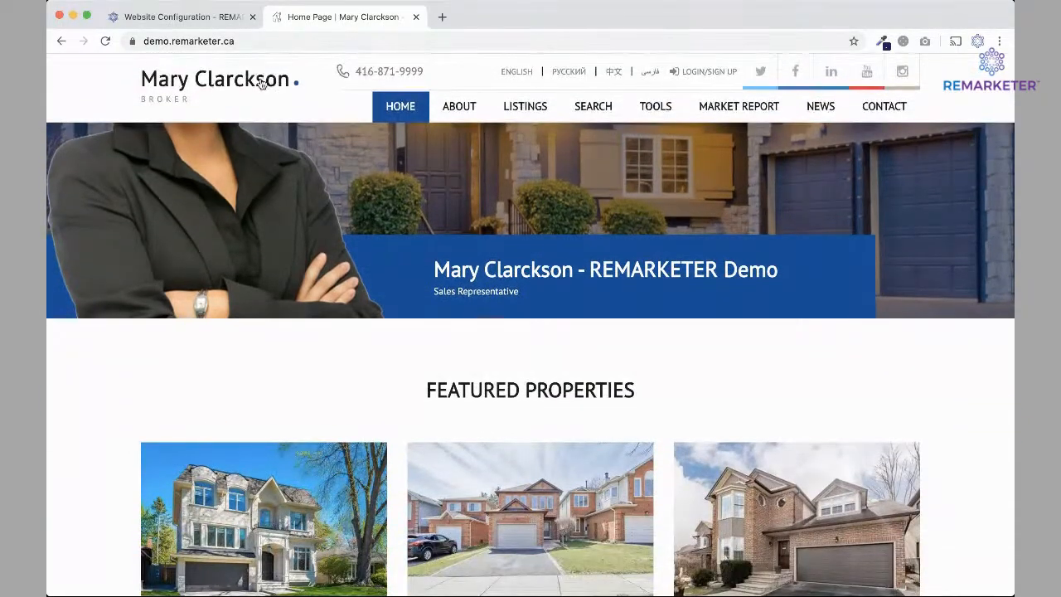
pyautogui.scroll(-2, 325, 168)
pyautogui.scroll(2, 325, 169)
pyautogui.scroll(-1, 325, 168)
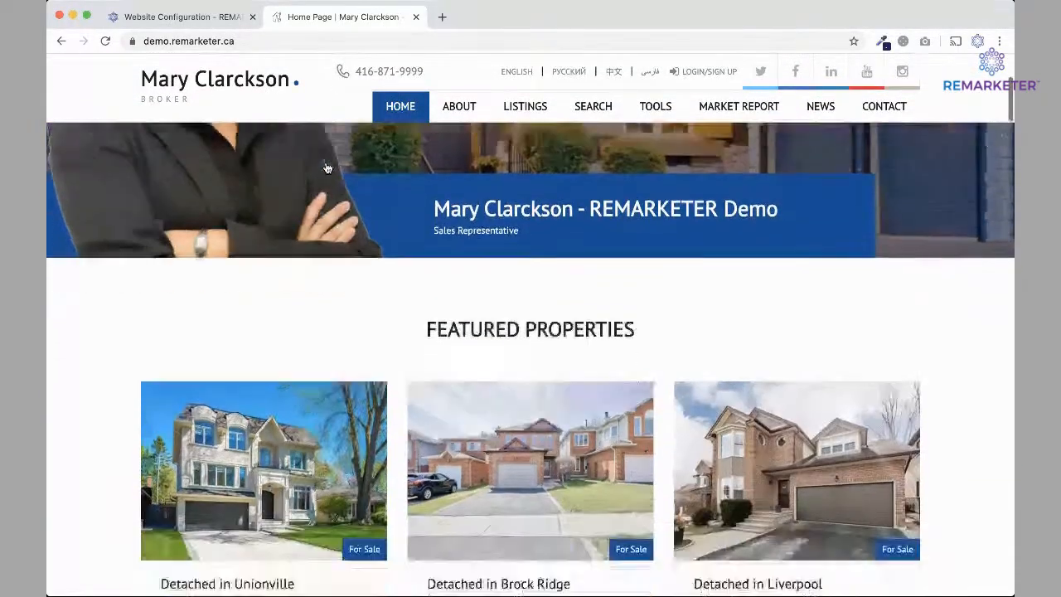
pyautogui.scroll(3, 326, 168)
pyautogui.scroll(-5, 327, 168)
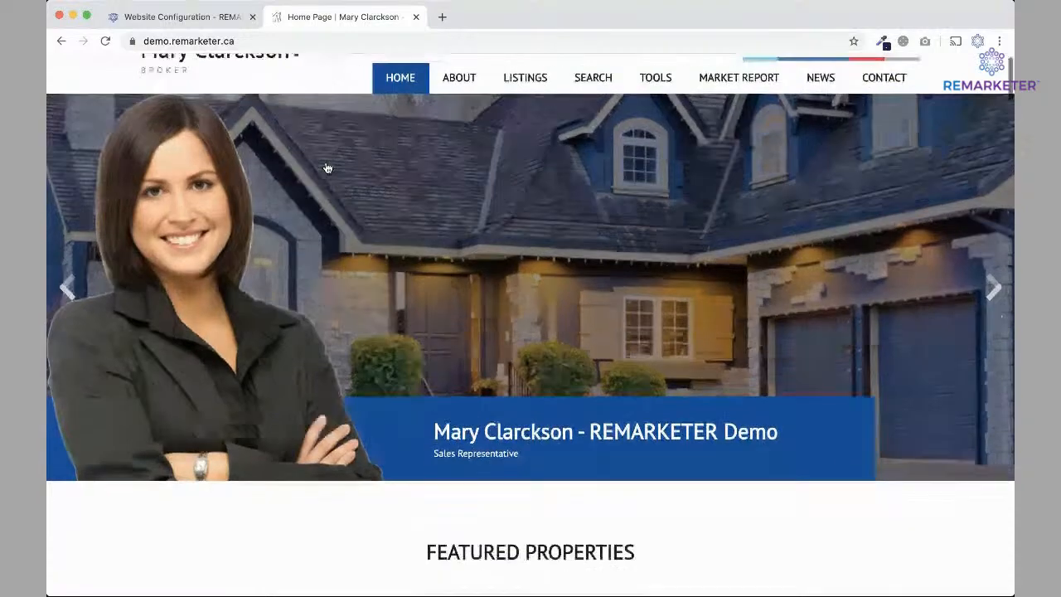
pyautogui.scroll(-3, 327, 168)
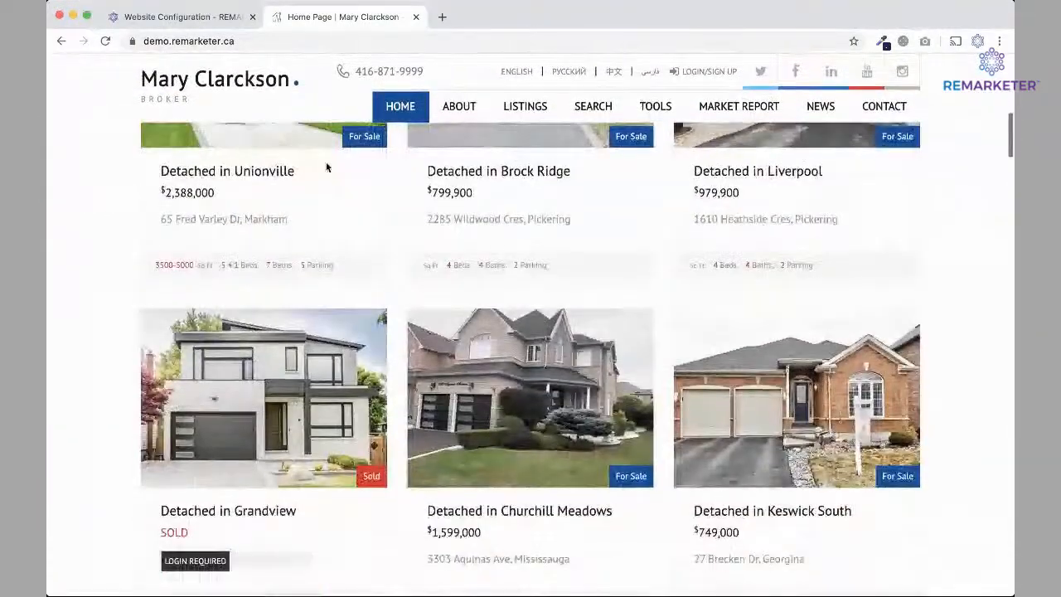
pyautogui.scroll(8, 326, 166)
pyautogui.click(203, 17)
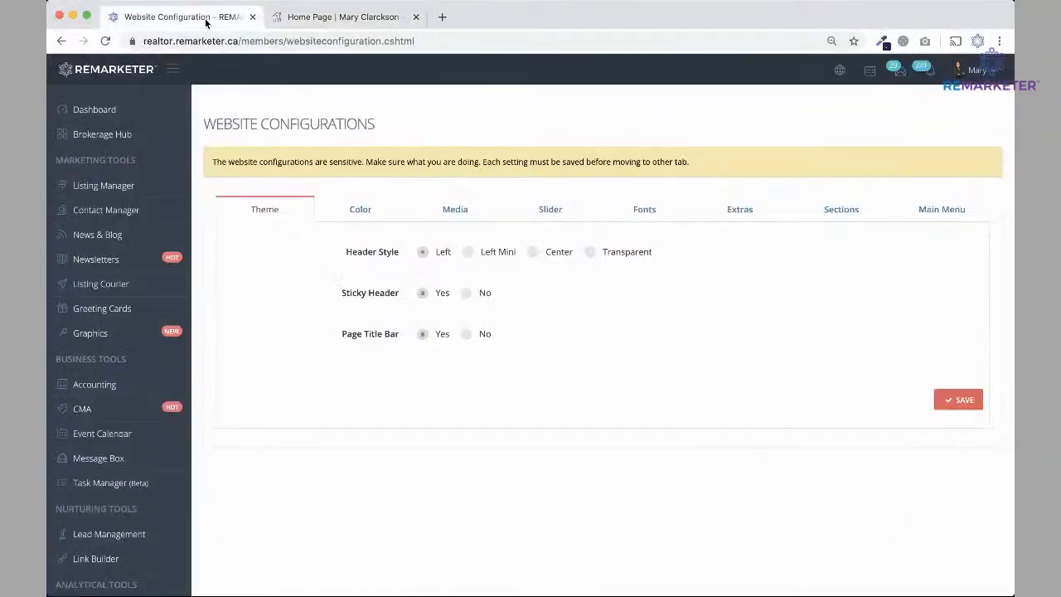
# Save Sticky Header as No and reload the live site to check the header.
pyautogui.click(466, 293)
pyautogui.click(958, 400)
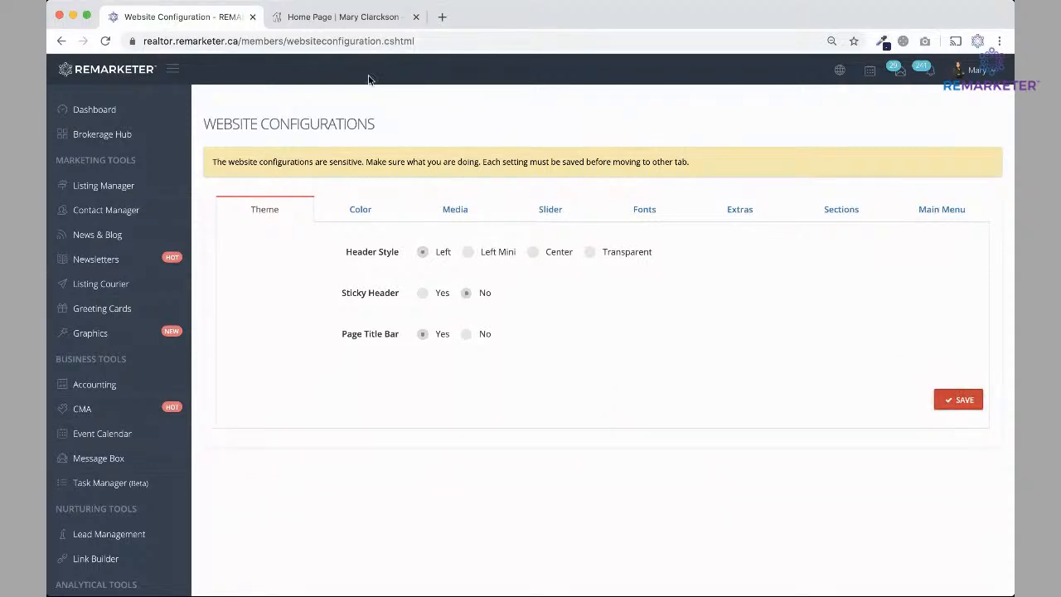
pyautogui.click(333, 17)
pyautogui.click(106, 40)
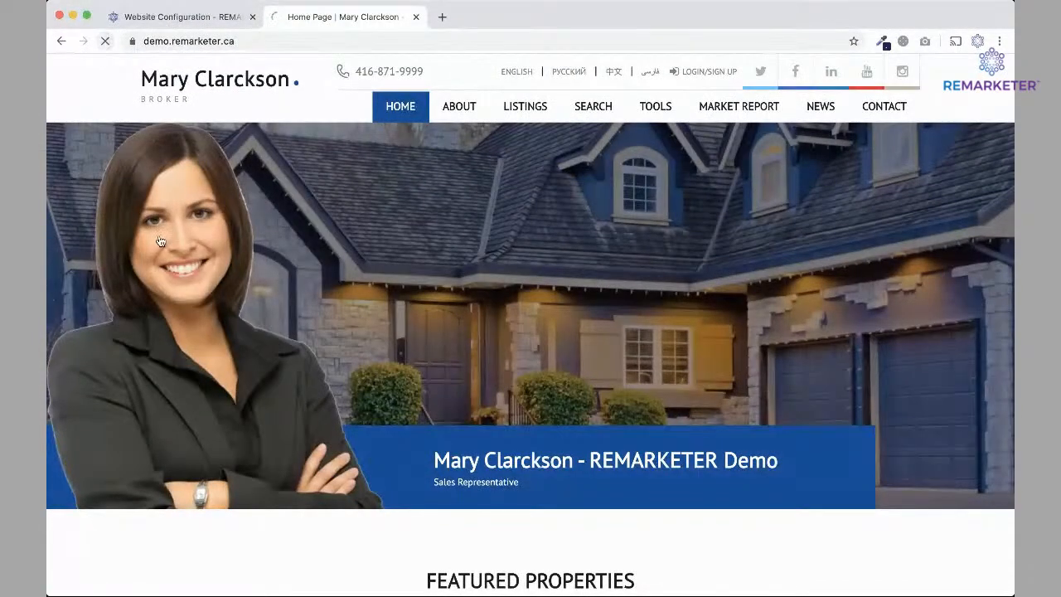
pyautogui.scroll(-2, 275, 292)
pyautogui.scroll(-7, 275, 291)
pyautogui.scroll(5, 274, 282)
pyautogui.scroll(1, 275, 286)
pyautogui.scroll(-4, 275, 286)
pyautogui.scroll(5, 275, 286)
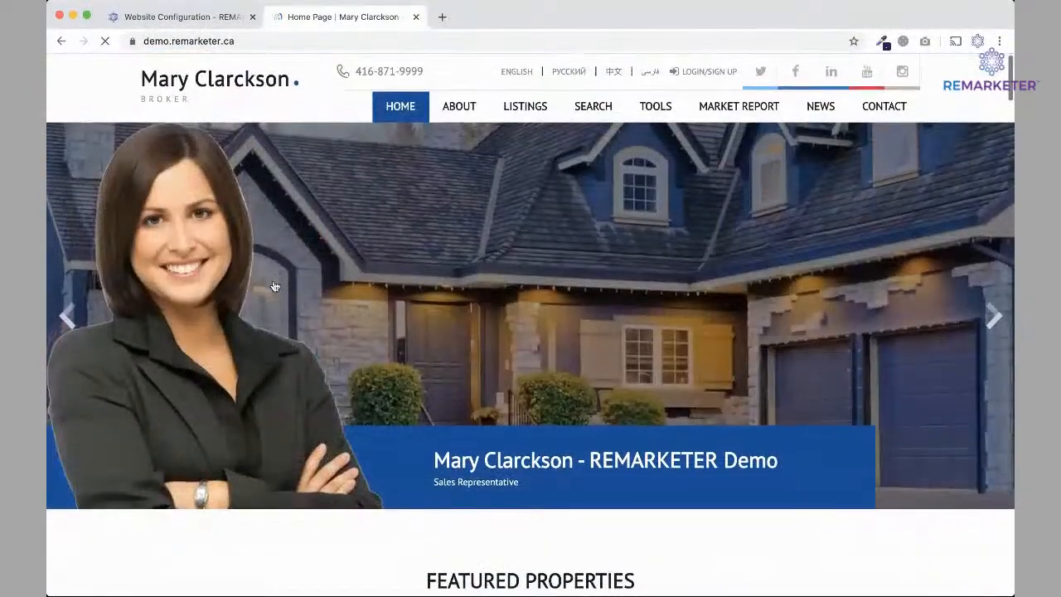
# Switch Sticky Header back to Yes, save it, and choose the Center header style.
pyautogui.click(182, 17)
pyautogui.click(424, 294)
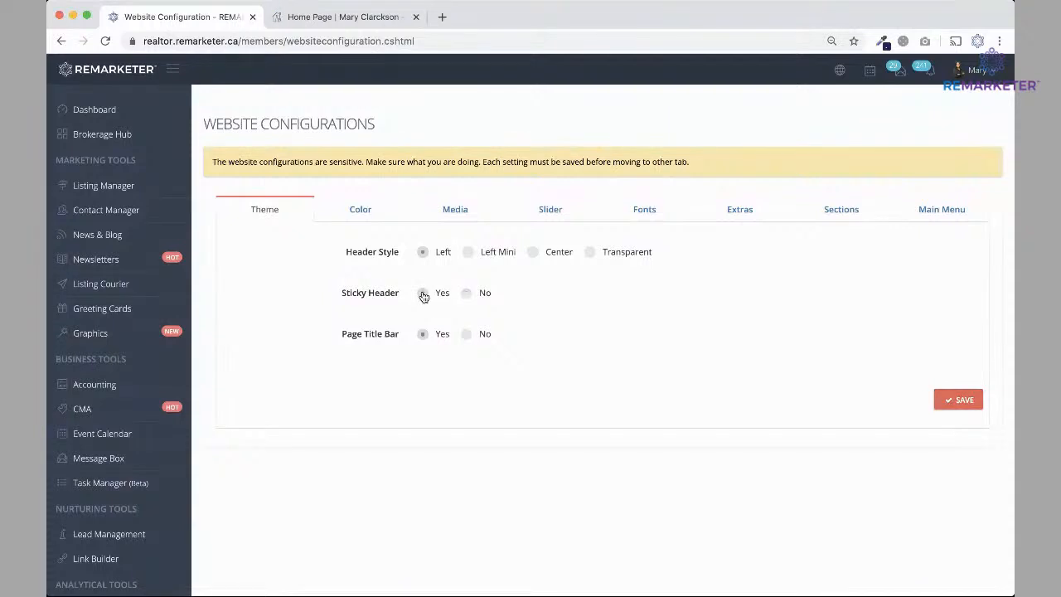
pyautogui.click(965, 399)
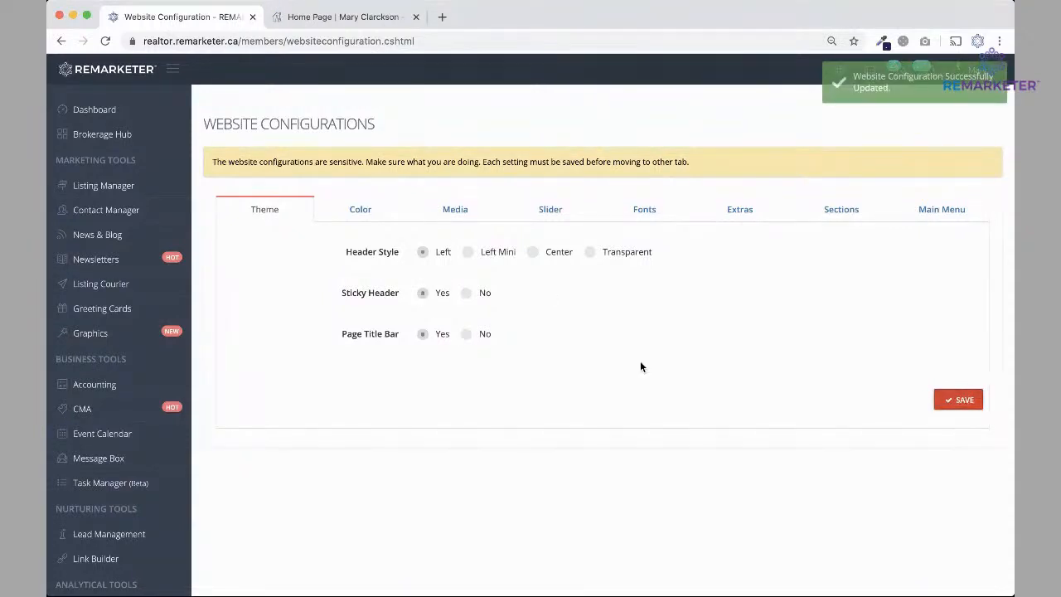
pyautogui.click(533, 254)
# Save and preview the Center, then Left Mini header styles on the reloaded demo site.
pyautogui.click(963, 404)
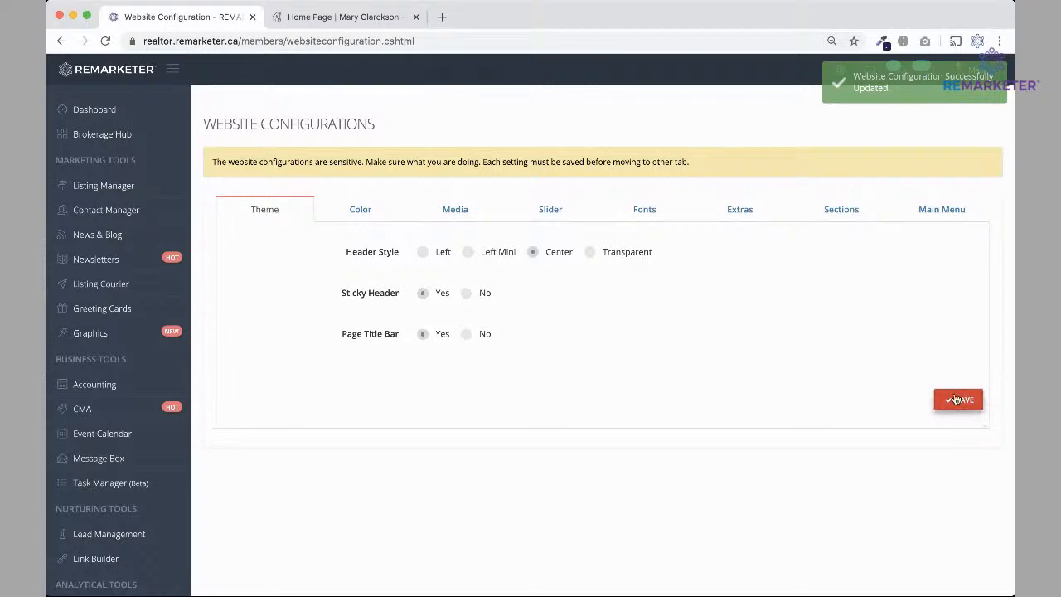
pyautogui.click(332, 17)
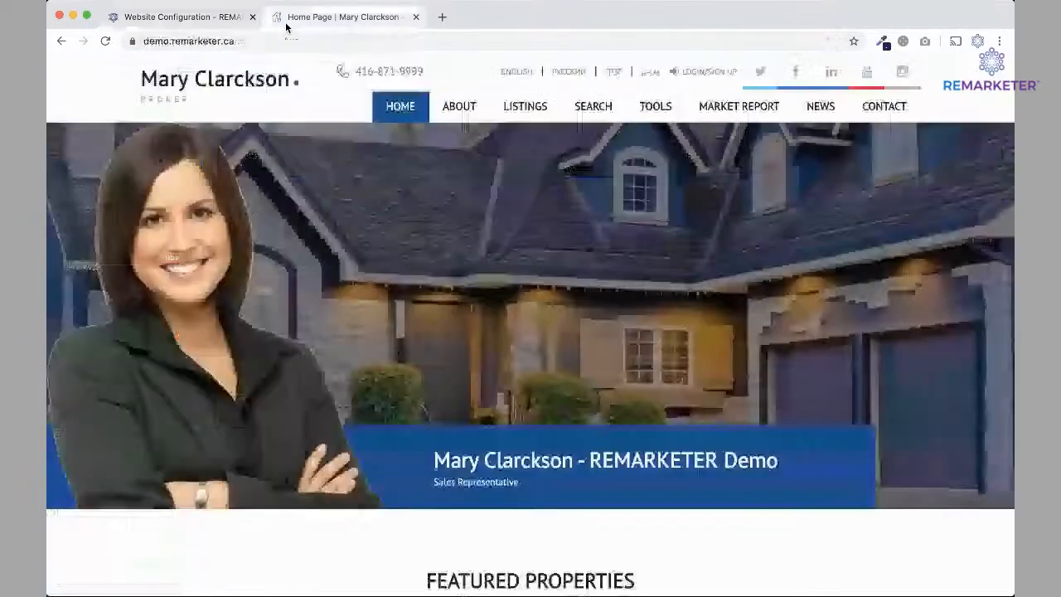
pyautogui.click(105, 40)
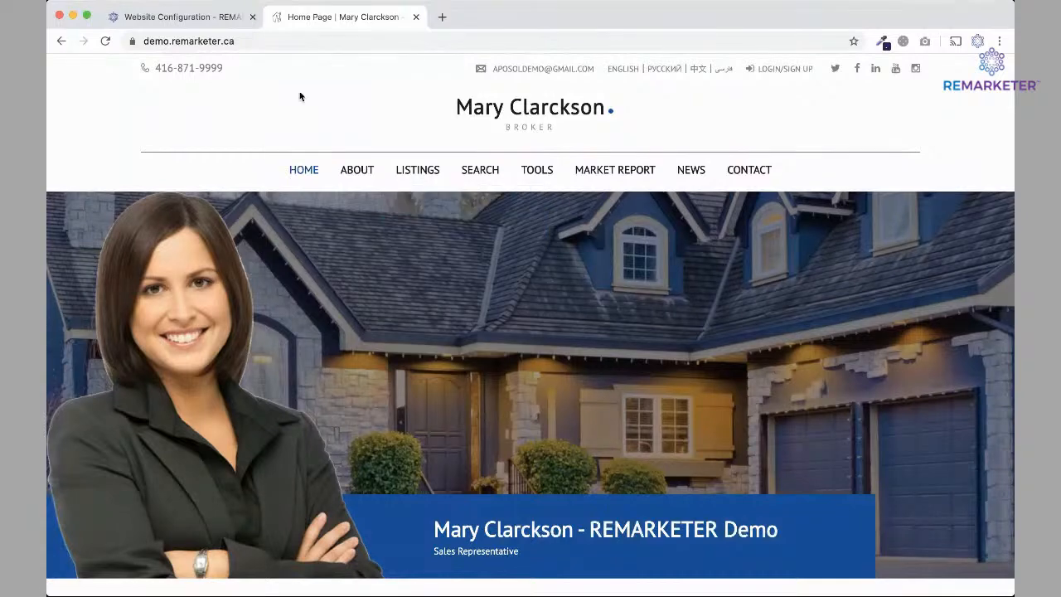
pyautogui.click(199, 18)
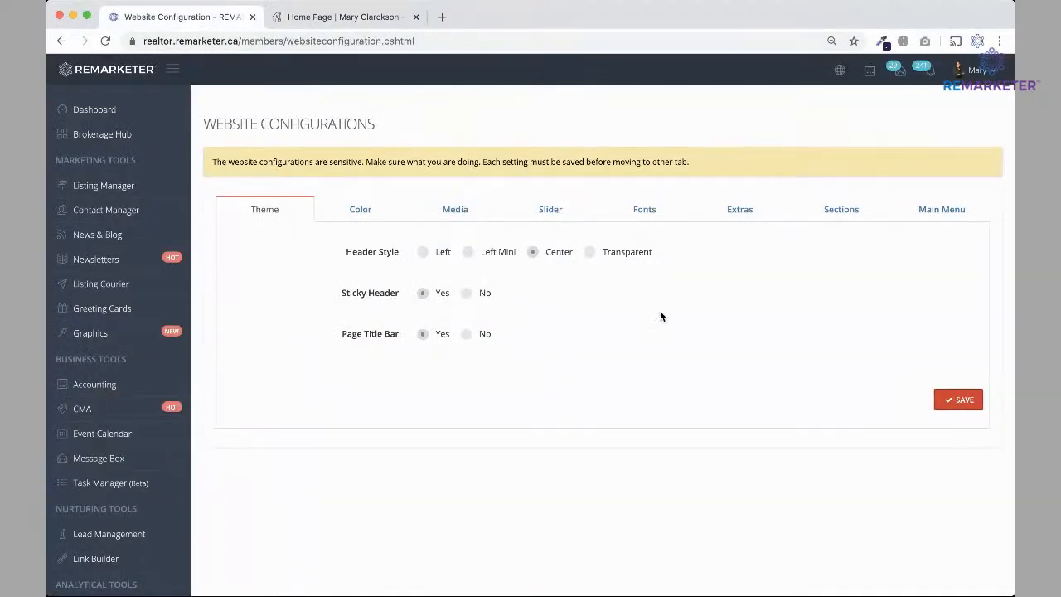
pyautogui.click(468, 251)
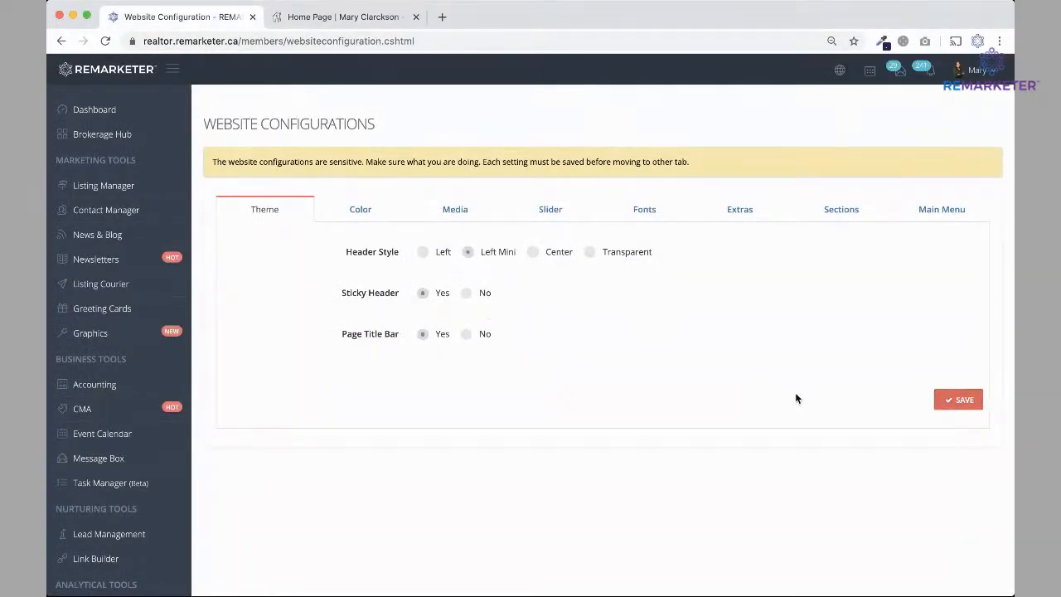
pyautogui.click(962, 400)
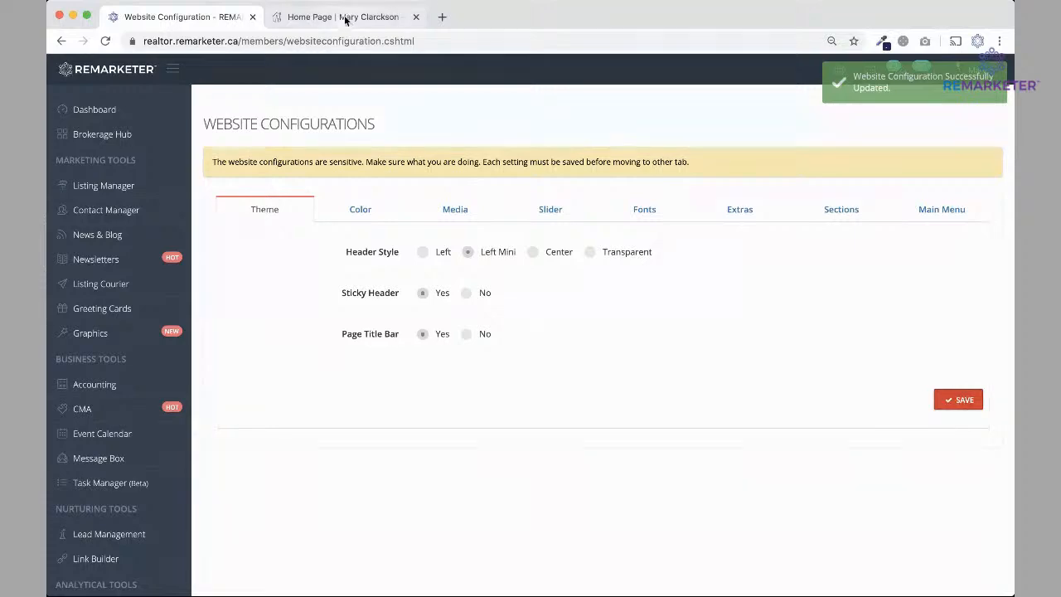
pyautogui.click(340, 18)
pyautogui.click(106, 41)
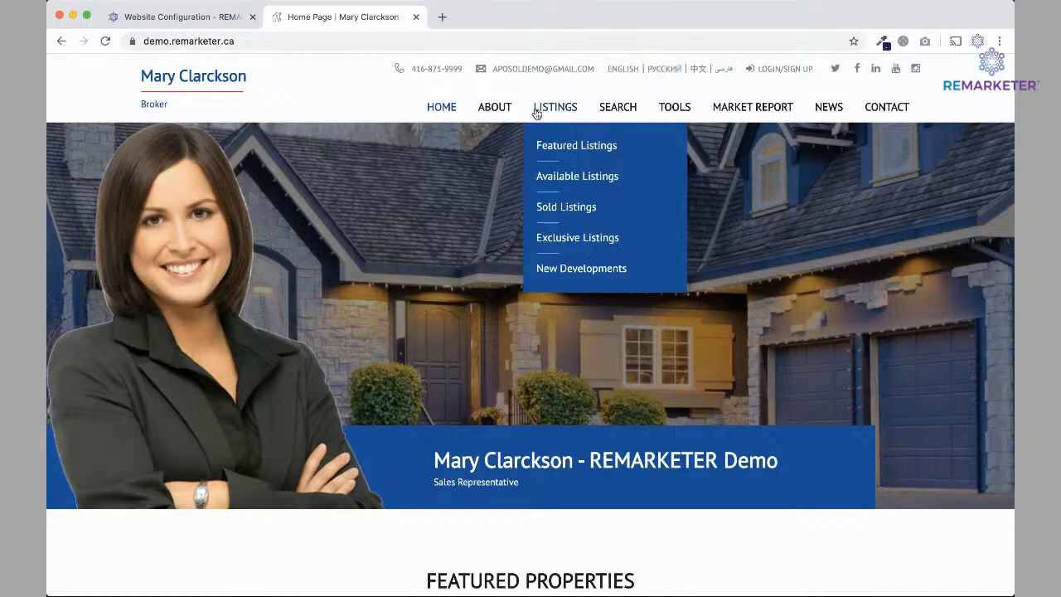
pyautogui.scroll(-4, 391, 353)
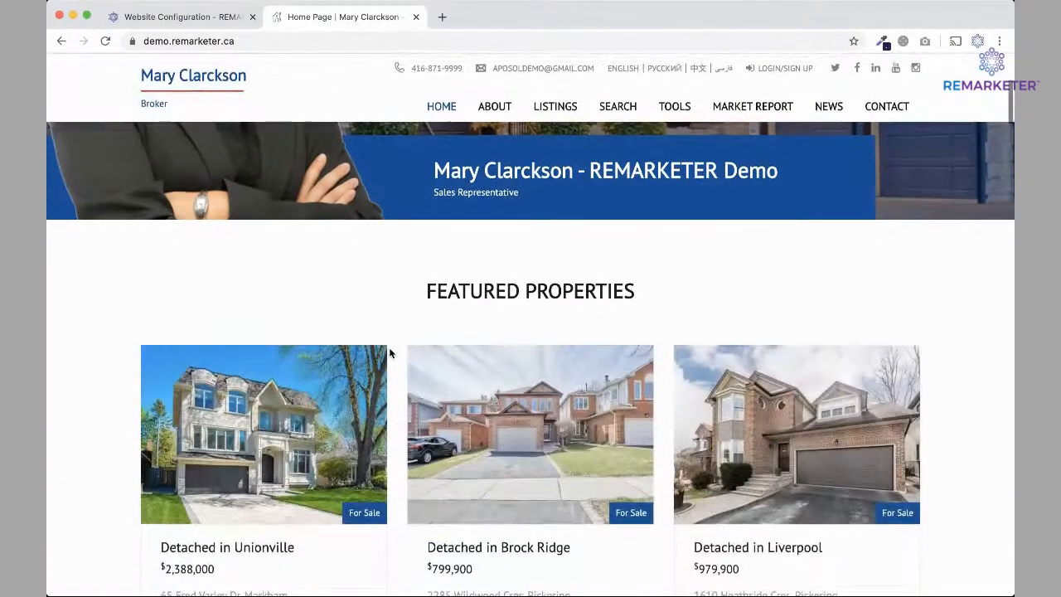
pyautogui.scroll(4, 390, 351)
# Set the header style back to Left and save it.
pyautogui.click(182, 17)
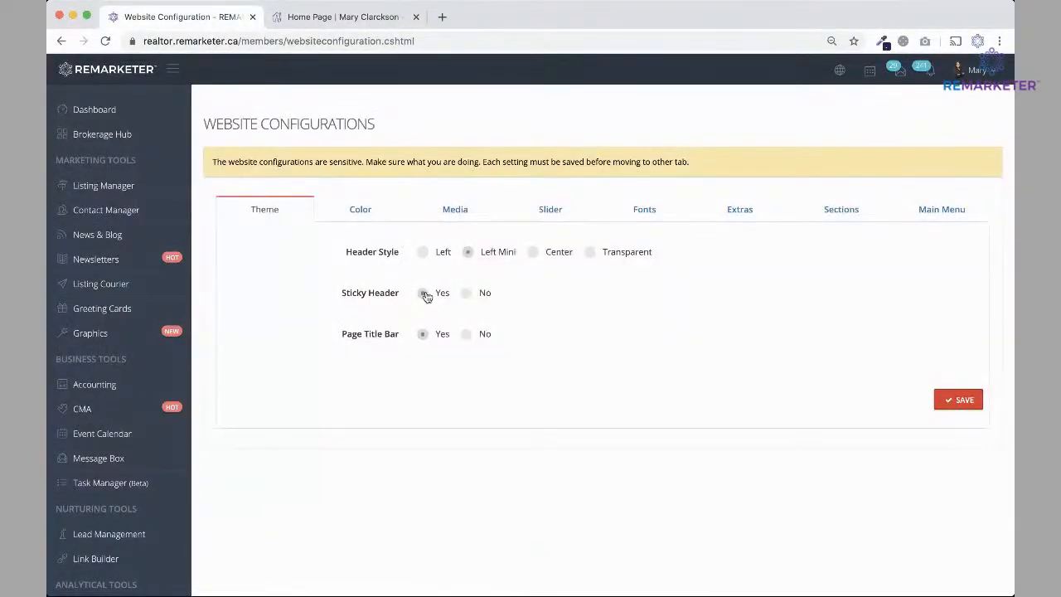
pyautogui.click(425, 256)
pyautogui.click(955, 399)
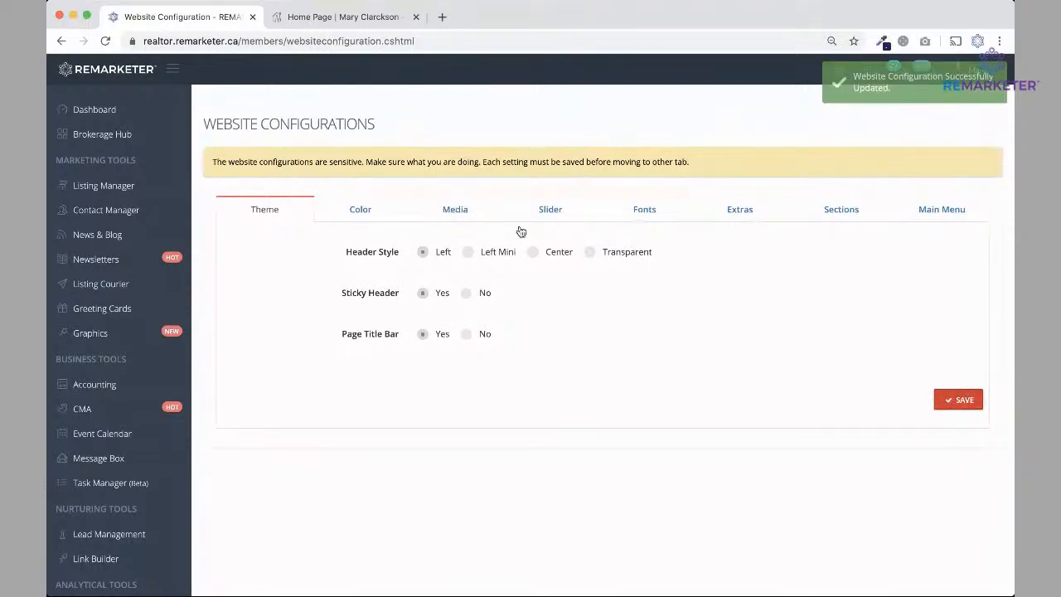
pyautogui.click(356, 214)
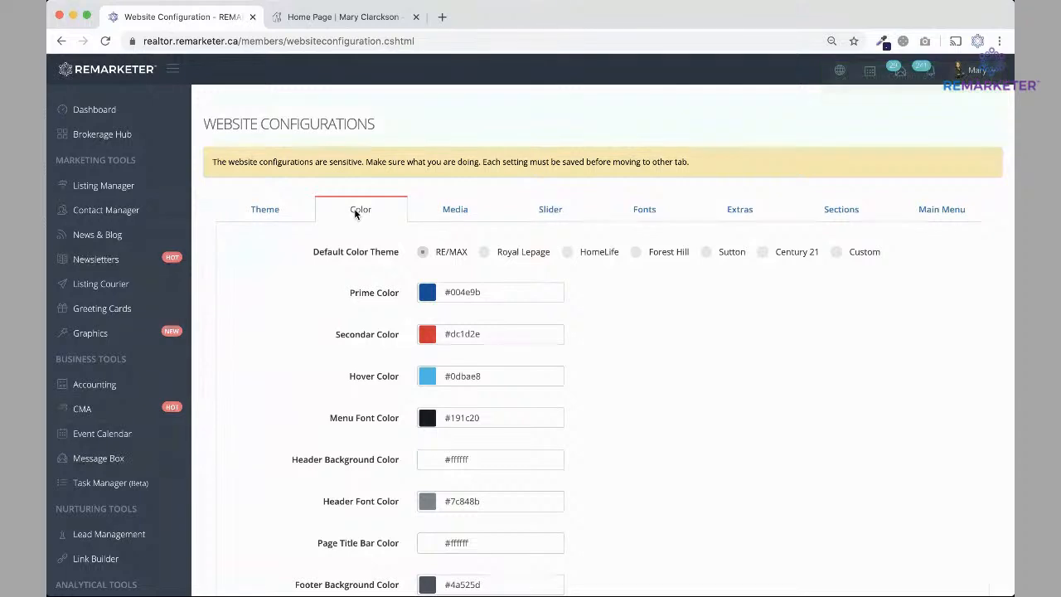
# Apply and save the Century 21 colour theme (prime #414141), then reload the demo site to view it.
pyautogui.click(762, 252)
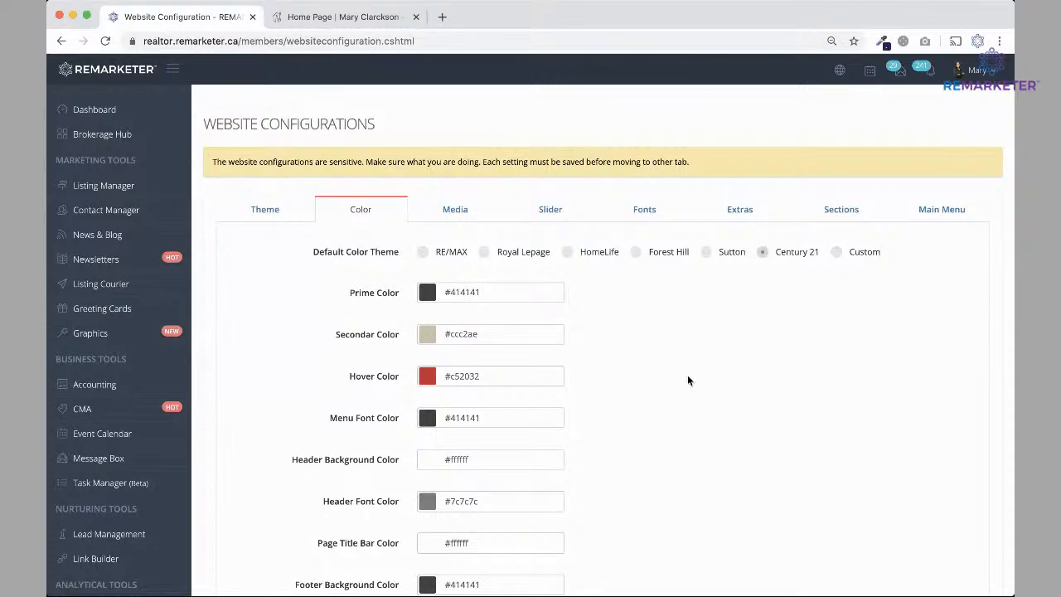
pyautogui.scroll(-5, 687, 377)
pyautogui.scroll(3, 699, 349)
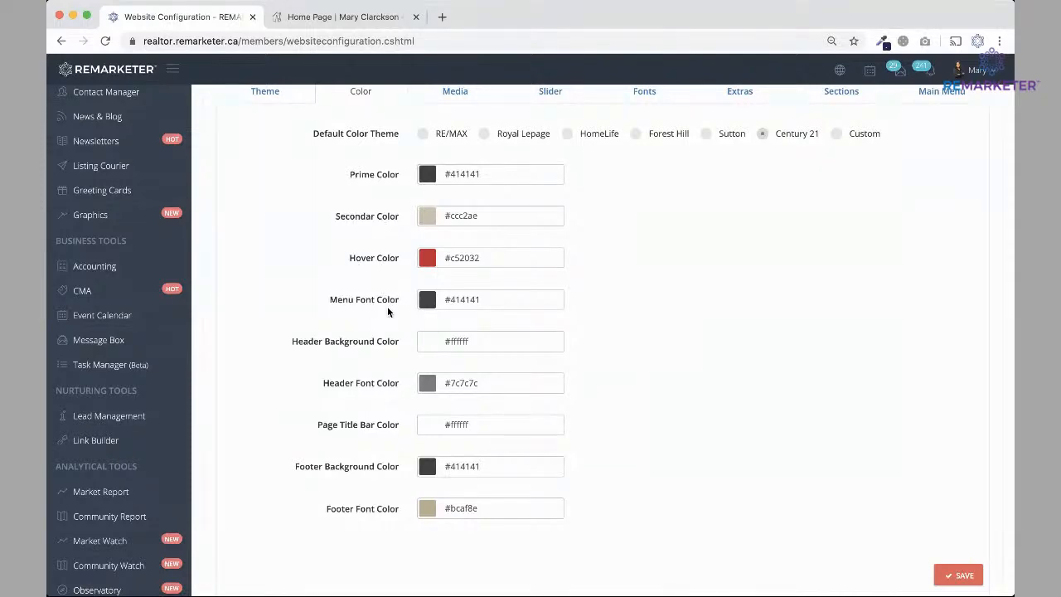
pyautogui.click(958, 576)
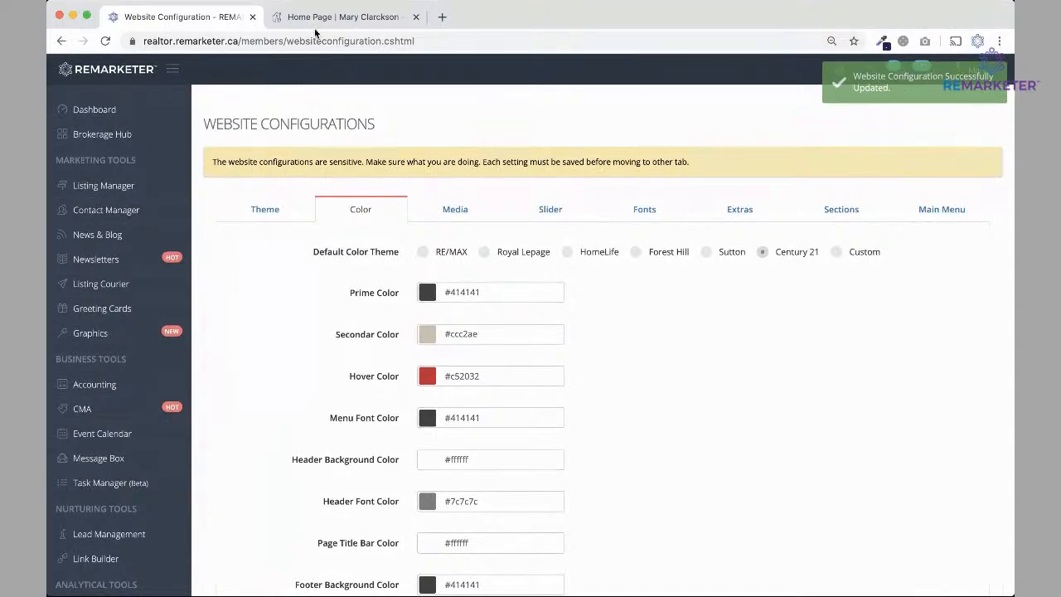
pyautogui.click(340, 17)
pyautogui.click(106, 41)
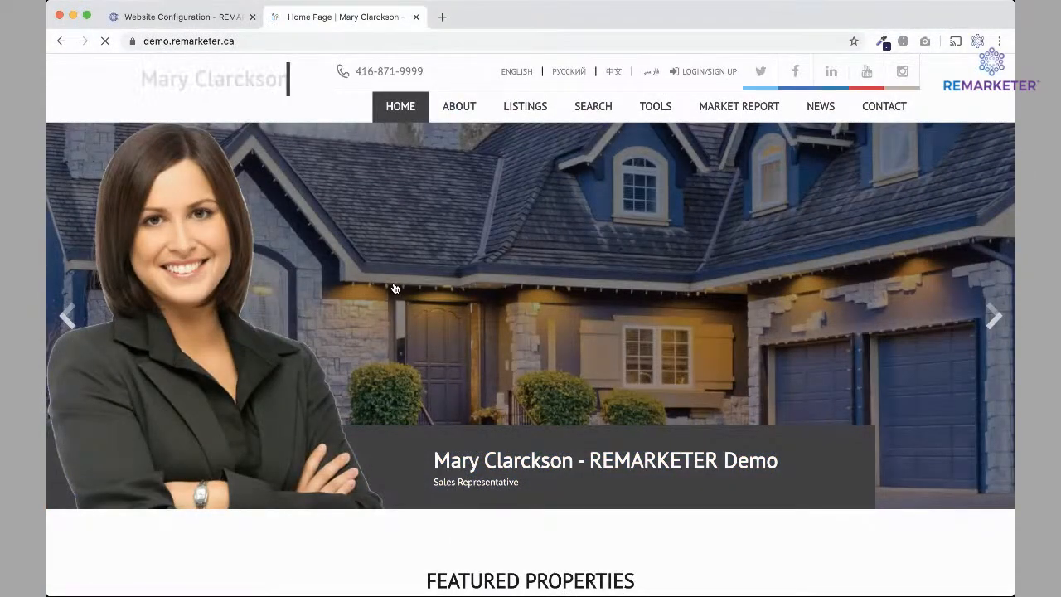
pyautogui.moveTo(522, 106)
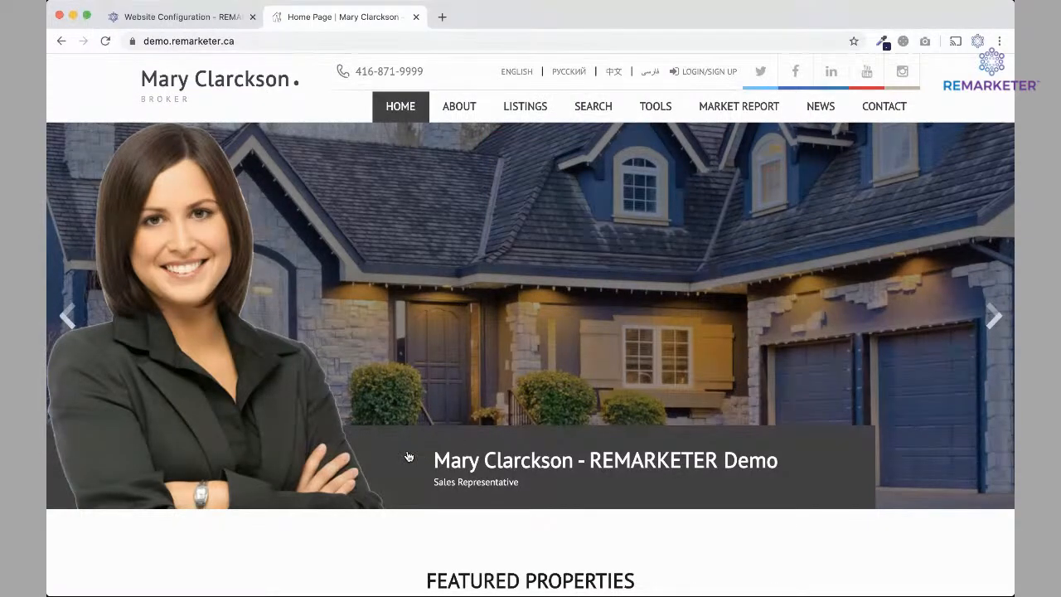
pyautogui.scroll(-3, 407, 447)
pyautogui.scroll(-5, 407, 450)
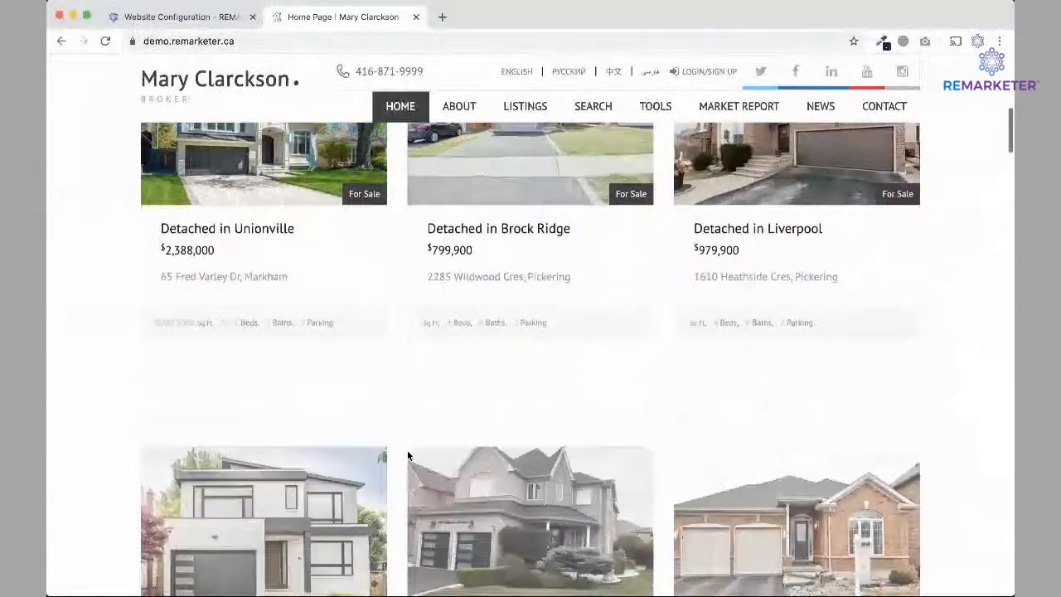
pyautogui.scroll(3, 407, 450)
pyautogui.click(302, 261)
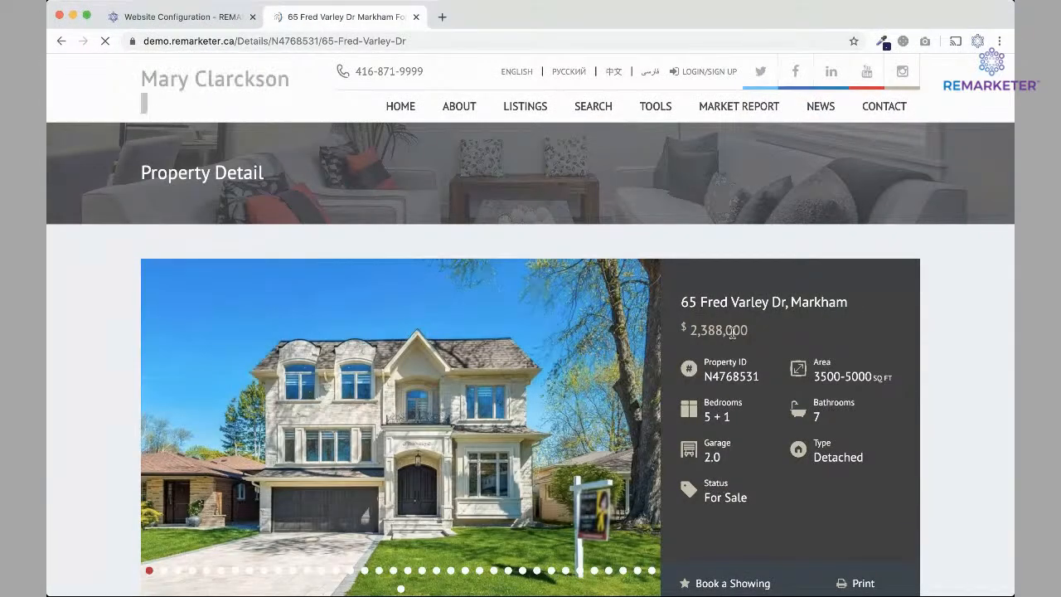
pyautogui.scroll(-4, 771, 493)
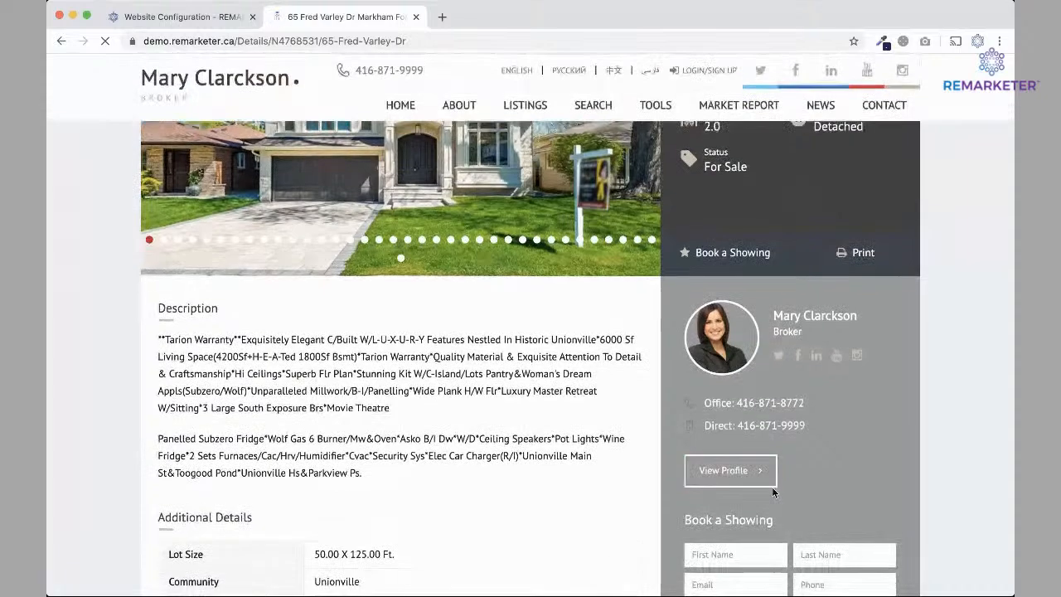
pyautogui.scroll(4, 772, 492)
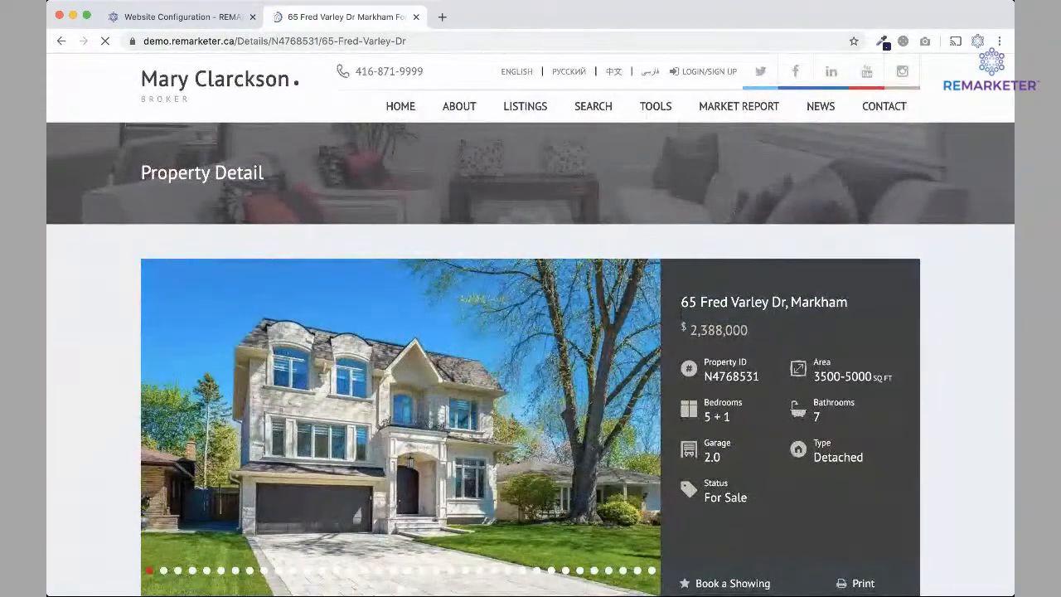
pyautogui.click(187, 18)
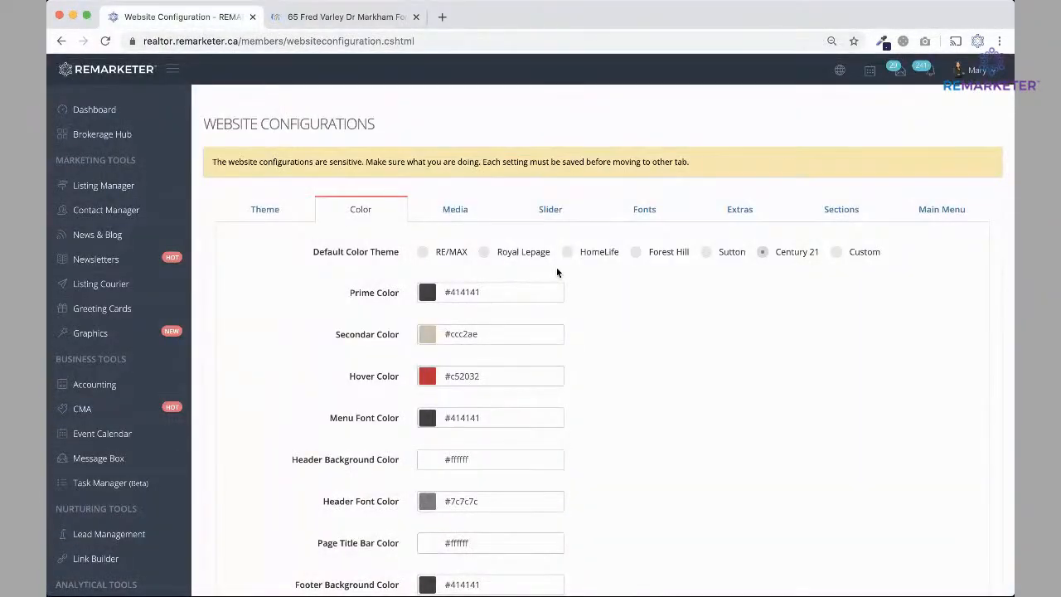
# Show the Media settings and open the image library for the Website Logo.
pyautogui.click(457, 210)
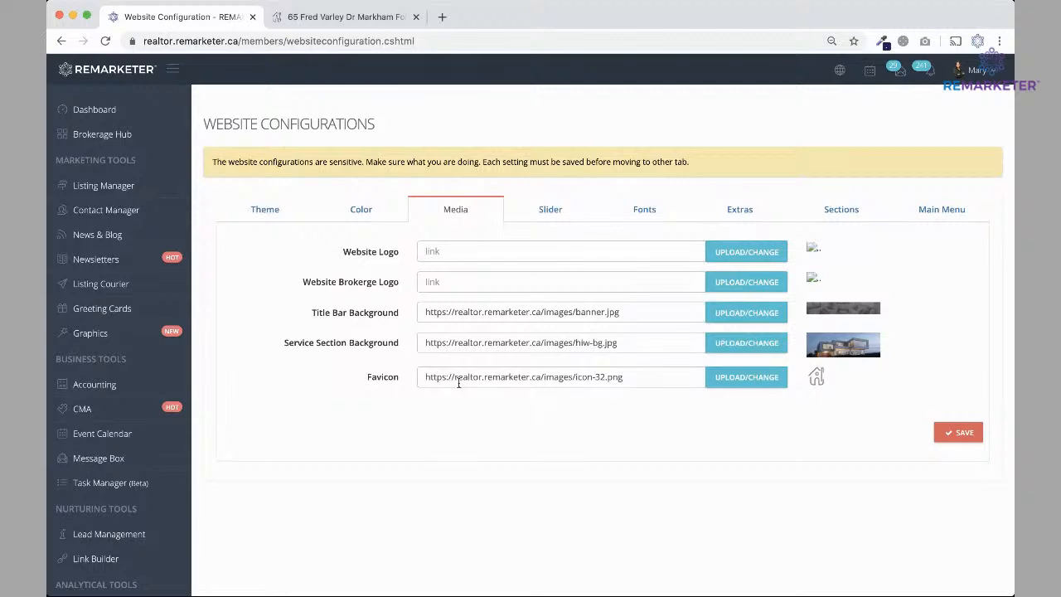
pyautogui.click(287, 20)
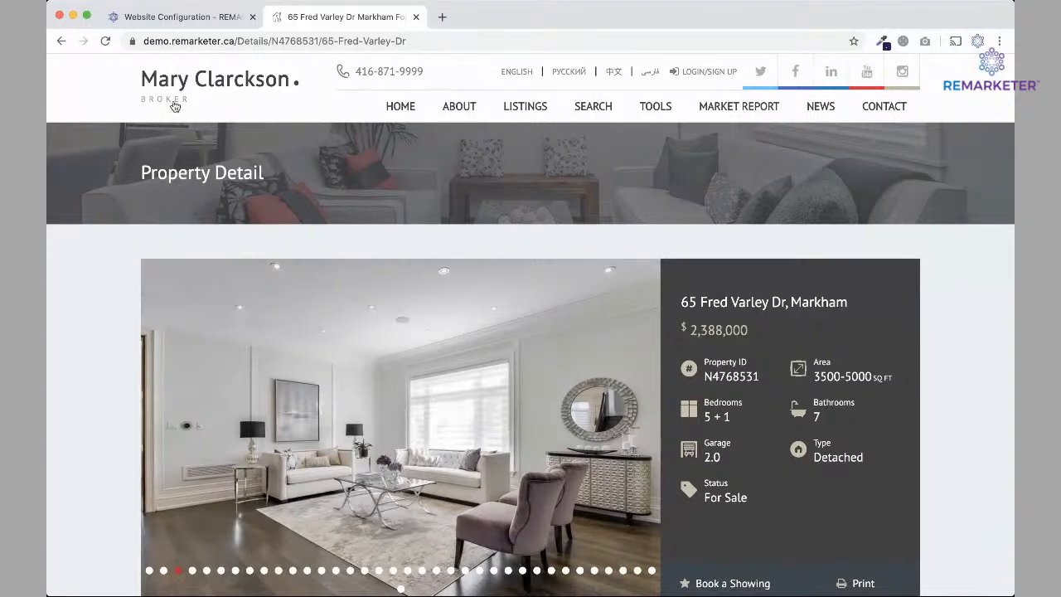
pyautogui.click(193, 18)
pyautogui.click(741, 251)
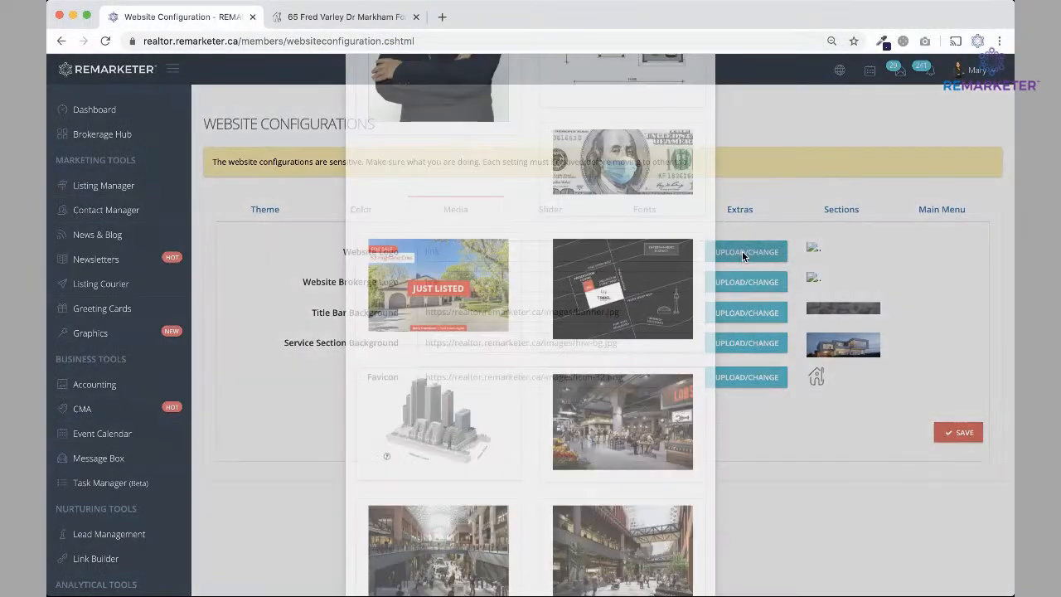
# Set the Mortgage Alliance image as the website logo, save, and reload the property page.
pyautogui.scroll(-15, 526, 377)
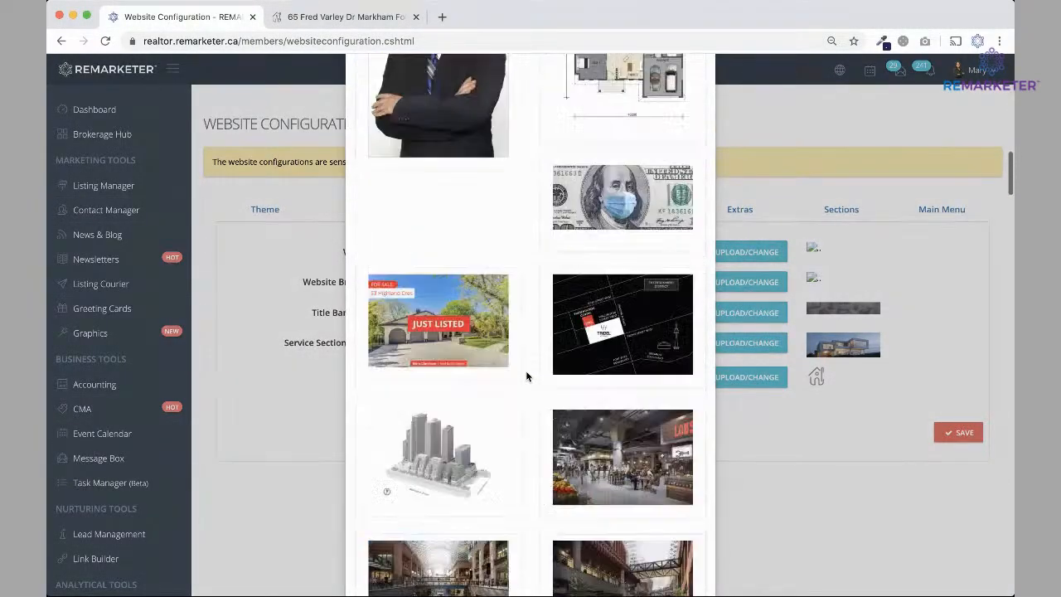
pyautogui.scroll(-15, 526, 377)
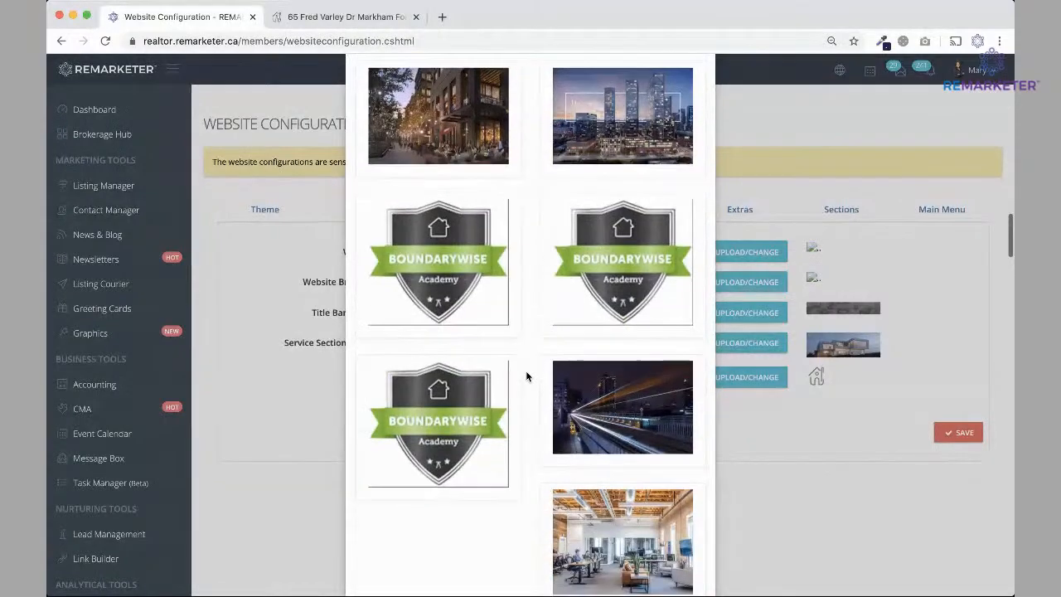
pyautogui.scroll(-15, 526, 377)
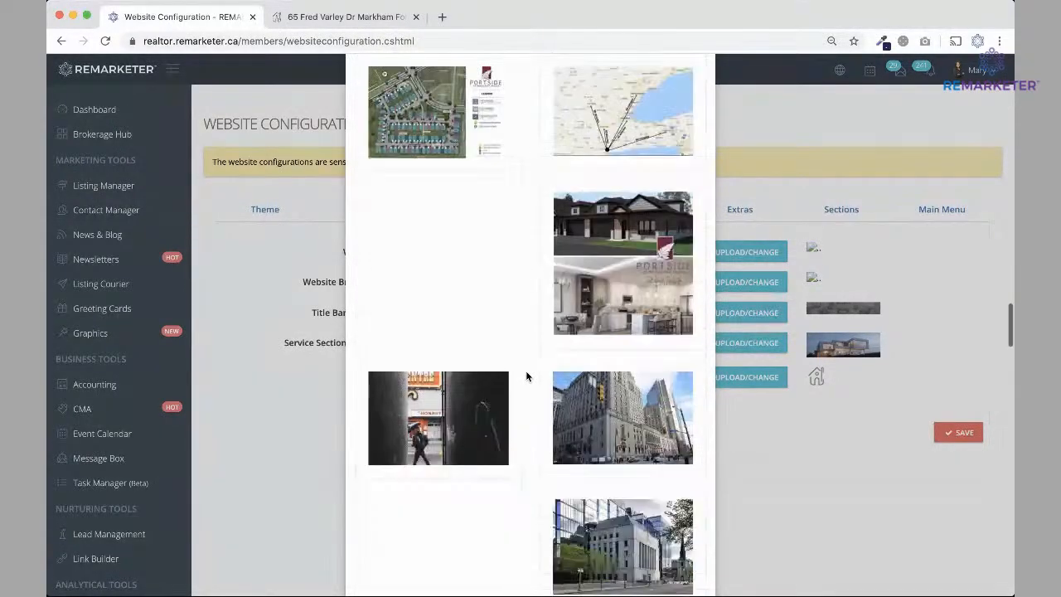
pyautogui.scroll(-15, 527, 377)
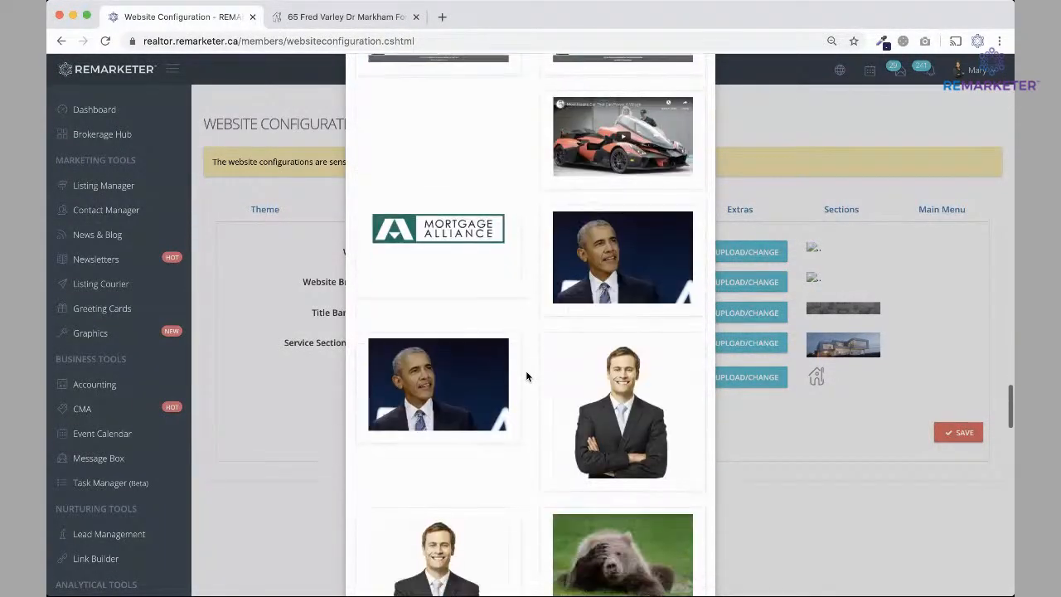
pyautogui.scroll(-15, 526, 377)
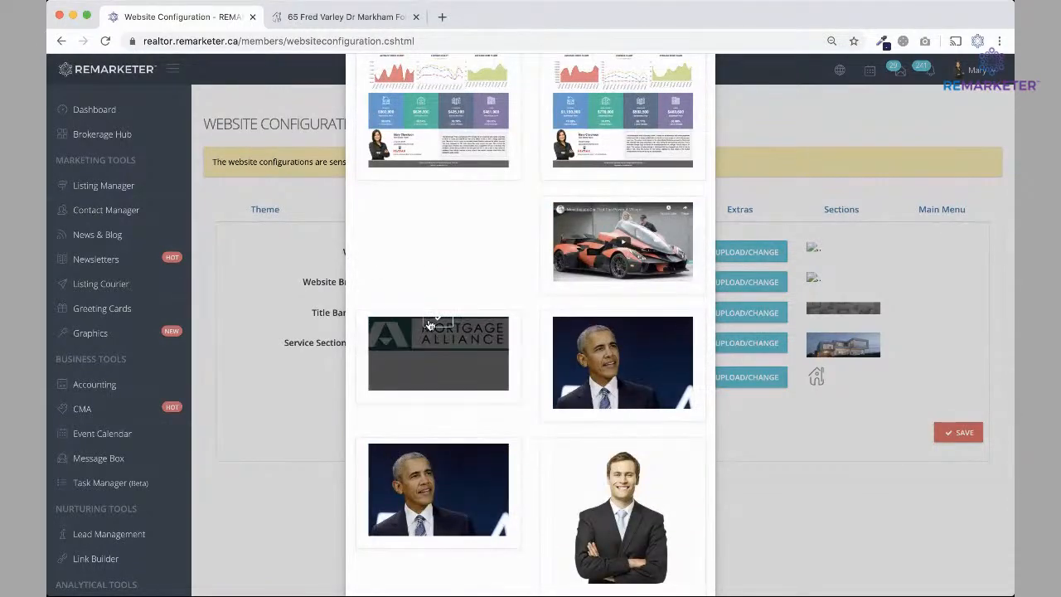
pyautogui.click(439, 321)
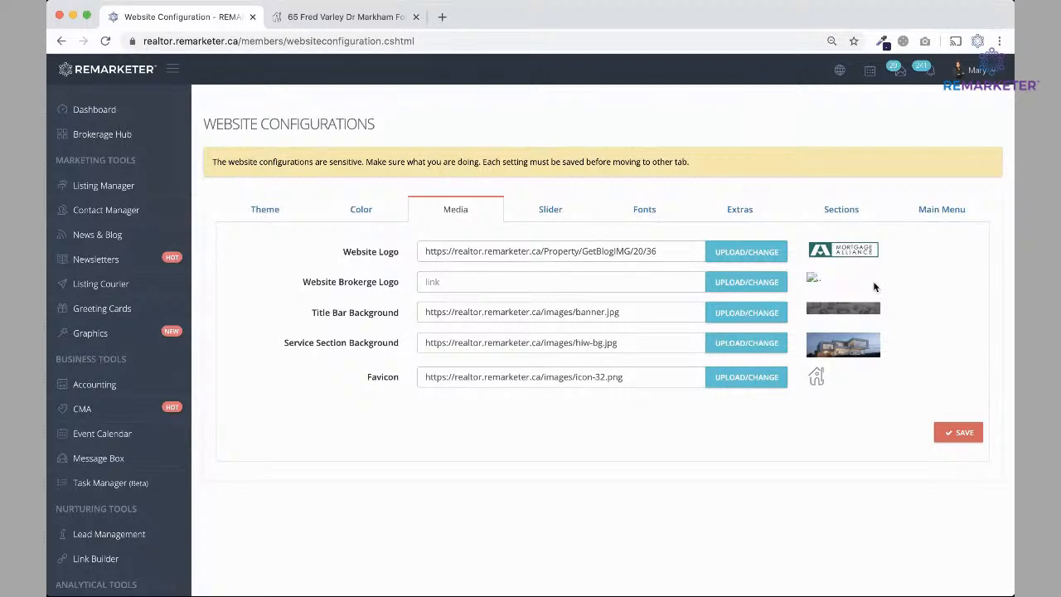
pyautogui.click(962, 431)
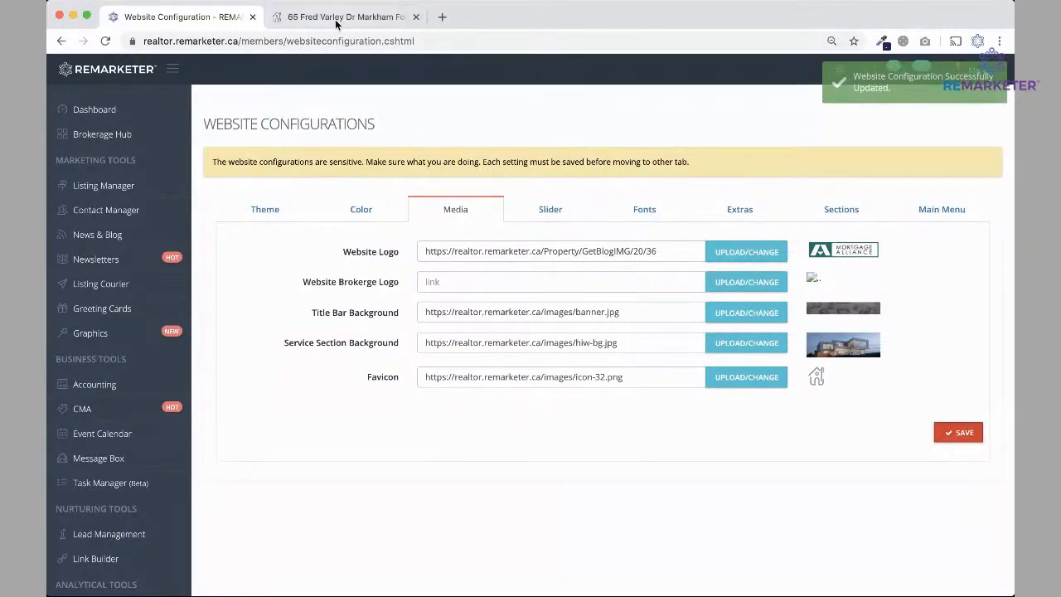
pyautogui.click(335, 17)
pyautogui.click(105, 40)
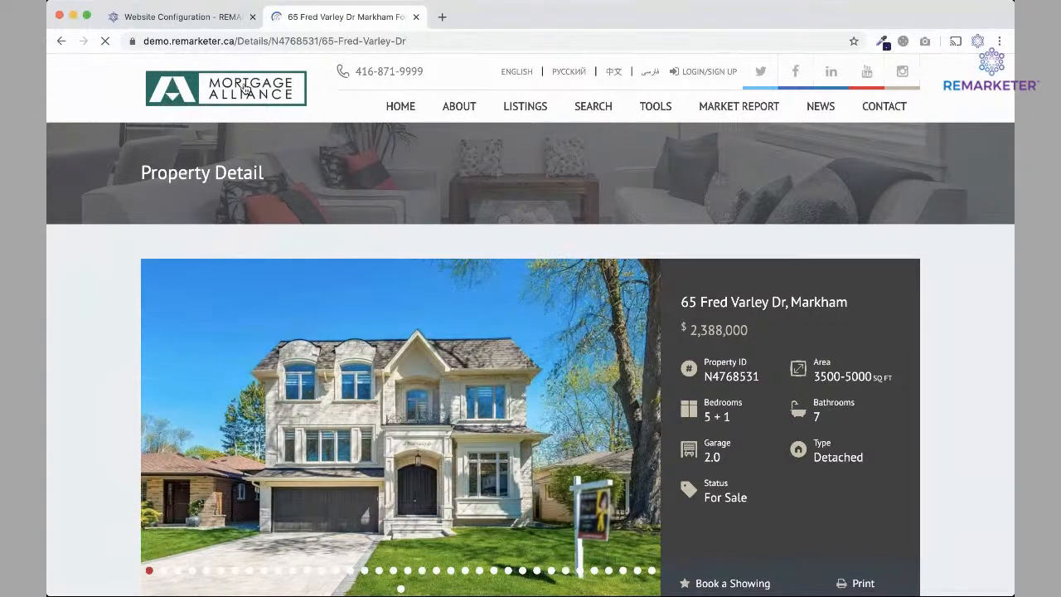
# Delete the Website Logo URL, save, and reload the listing to check the text-name header.
pyautogui.click(197, 17)
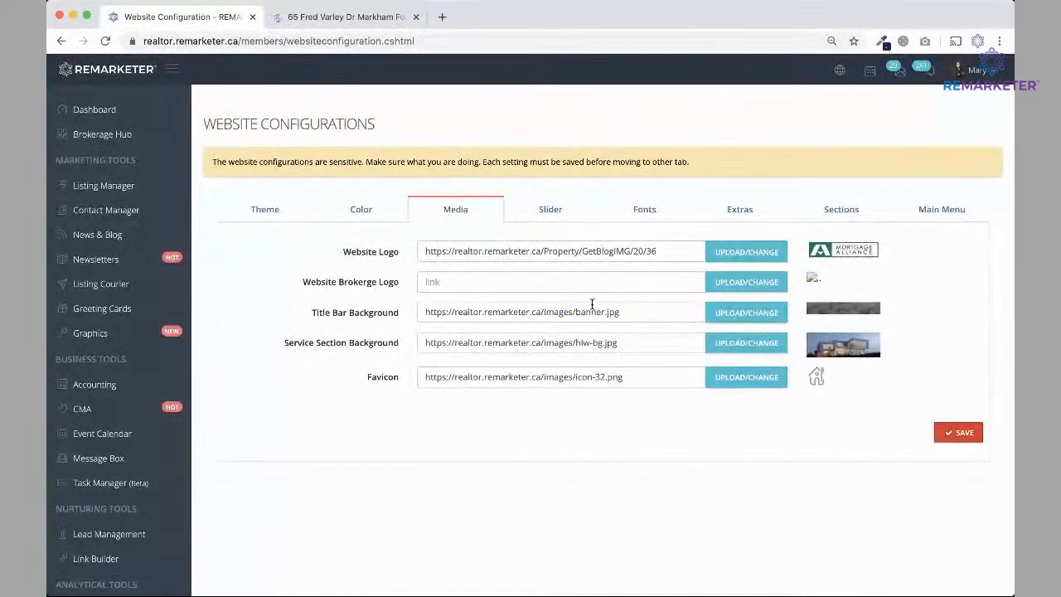
pyautogui.moveTo(426, 252); pyautogui.dragTo(665, 250)
pyautogui.press('BackSpace')
pyautogui.click(958, 432)
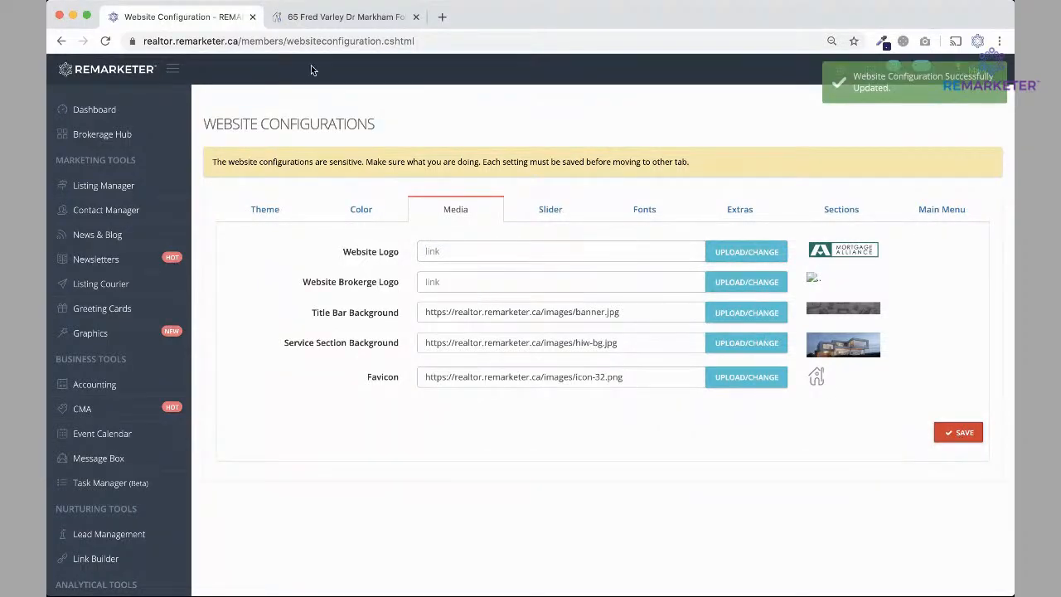
pyautogui.click(344, 17)
pyautogui.click(105, 42)
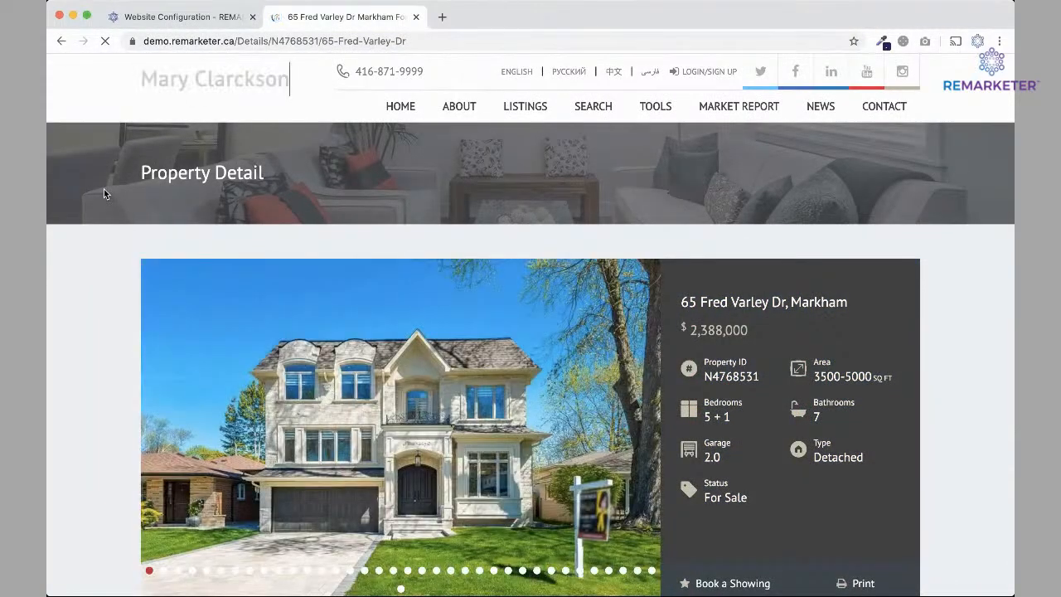
pyautogui.click(153, 17)
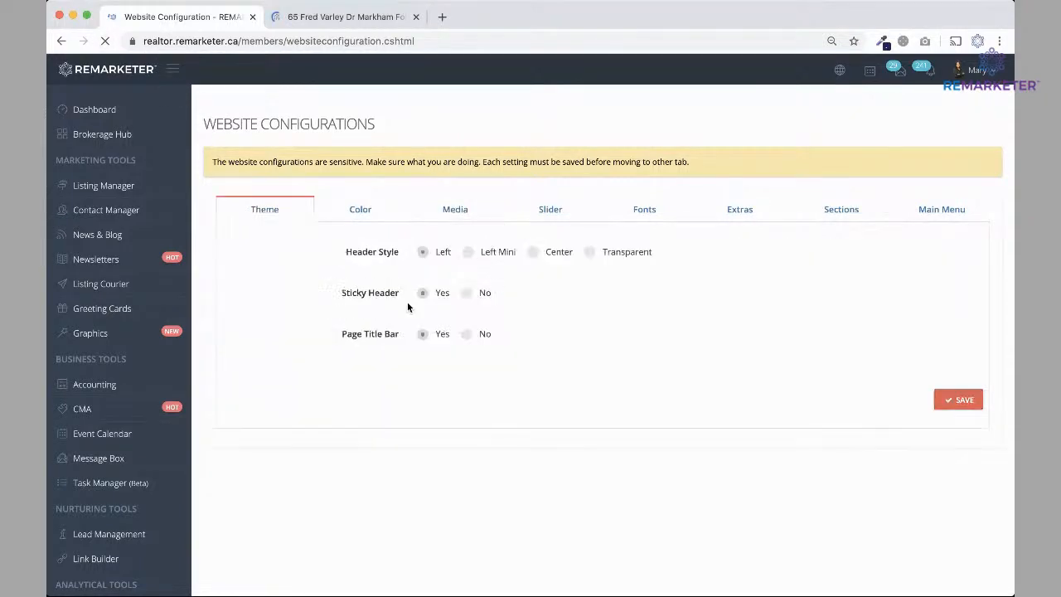
pyautogui.click(455, 213)
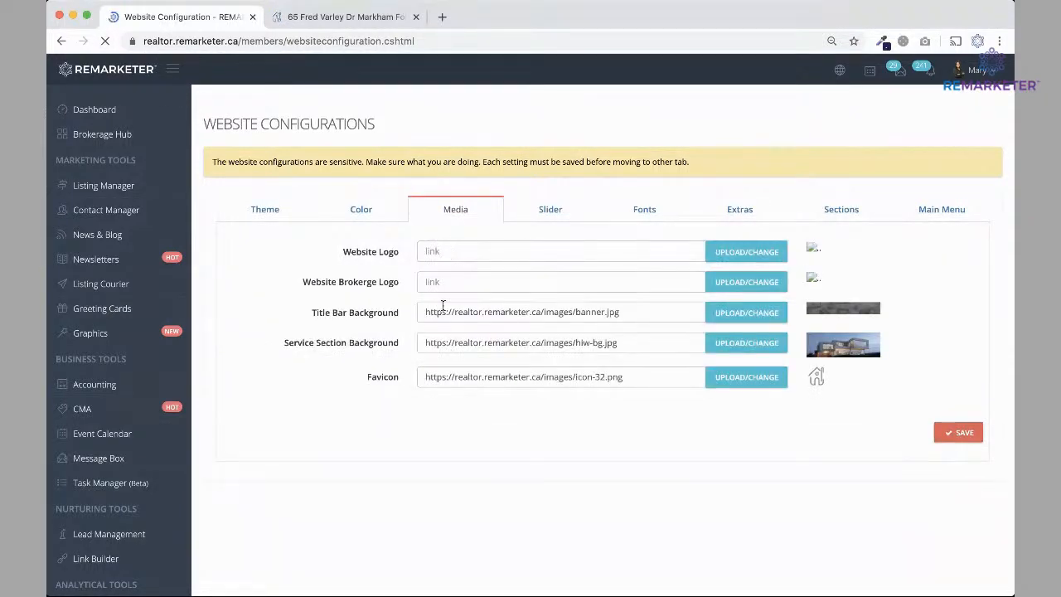
pyautogui.click(283, 18)
pyautogui.scroll(-15, 247, 503)
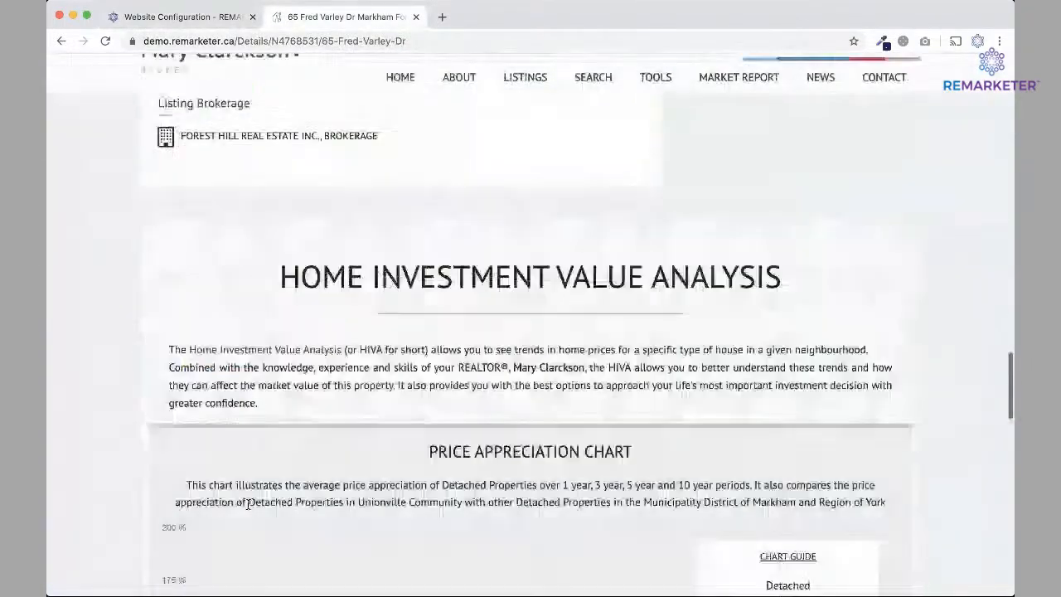
pyautogui.scroll(-15, 247, 503)
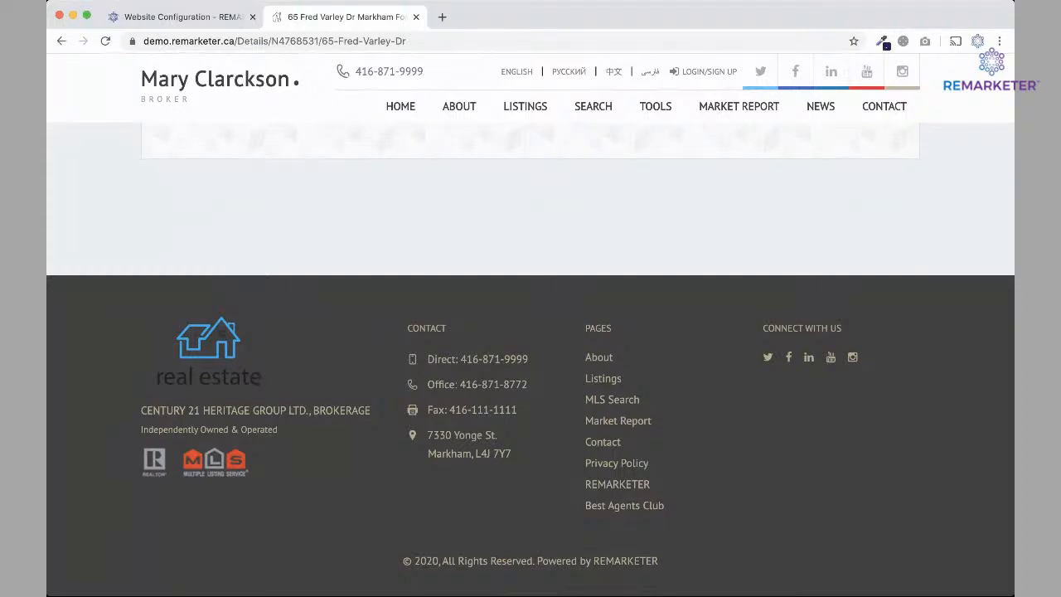
pyautogui.click(169, 17)
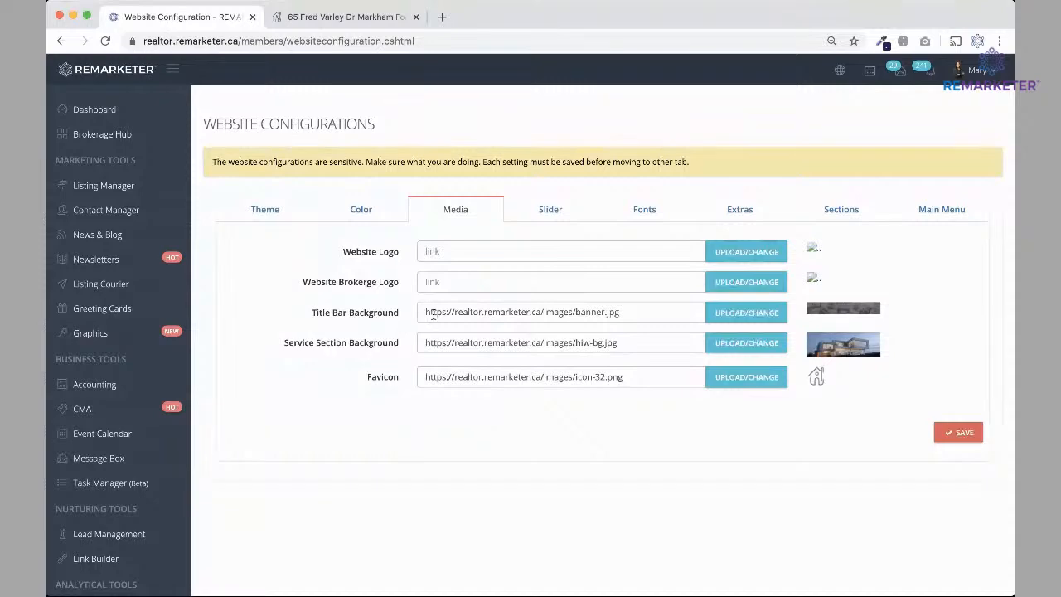
pyautogui.click(345, 16)
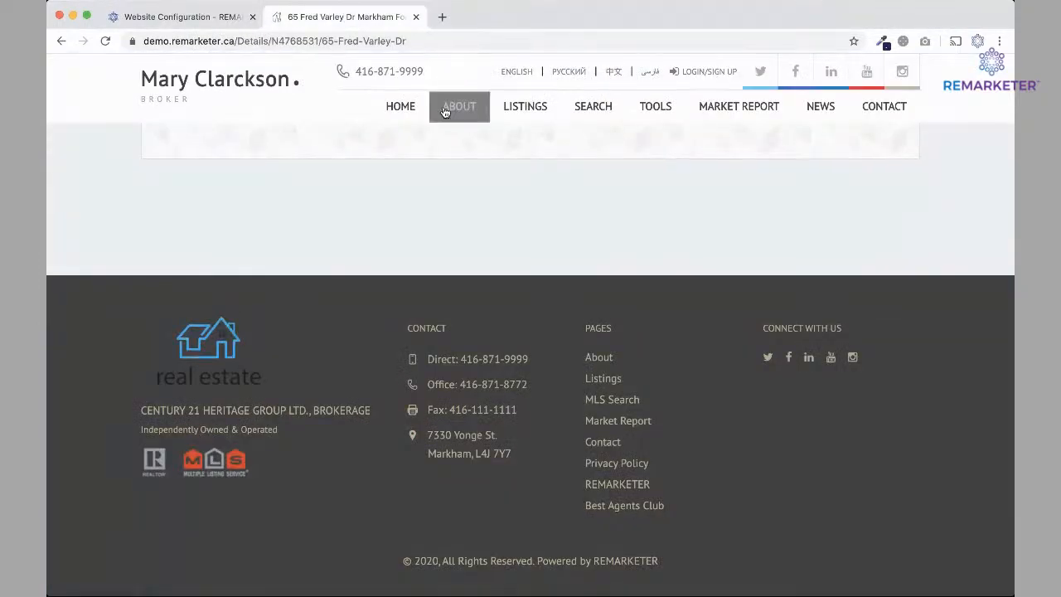
pyautogui.scroll(-1, 252, 144)
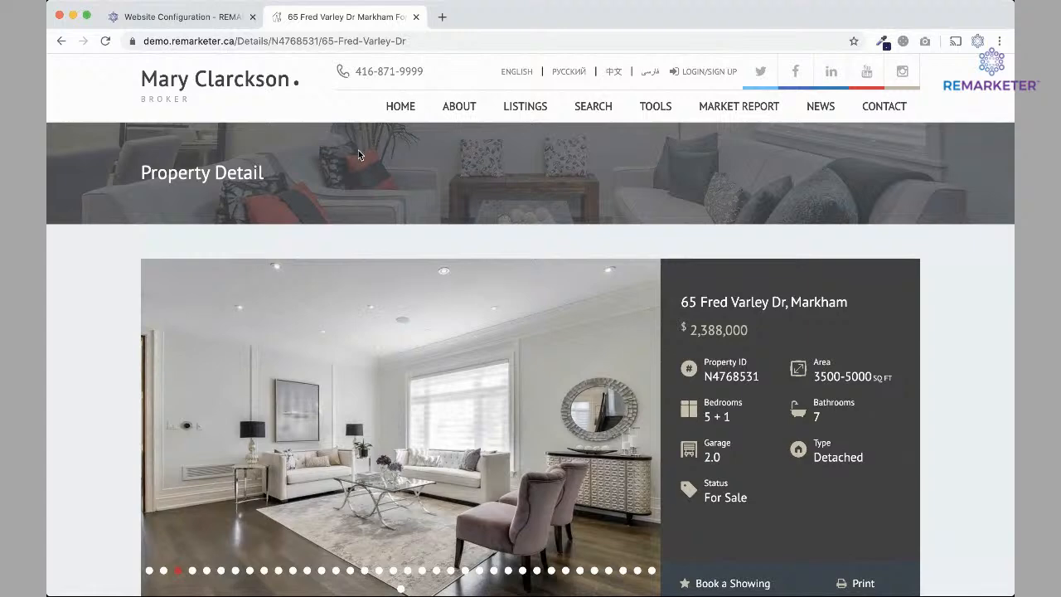
pyautogui.click(202, 18)
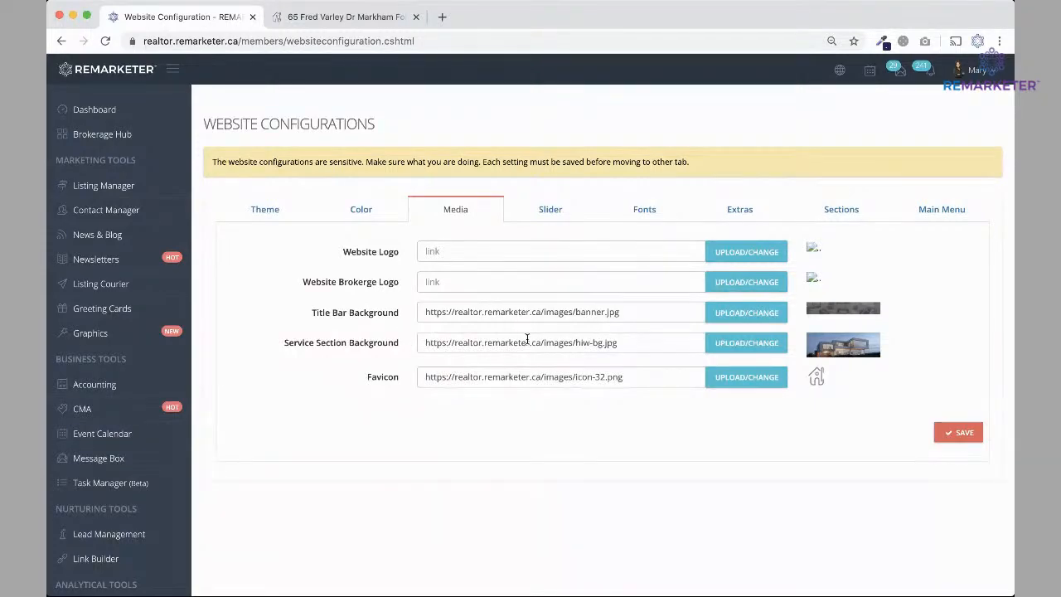
pyautogui.click(307, 19)
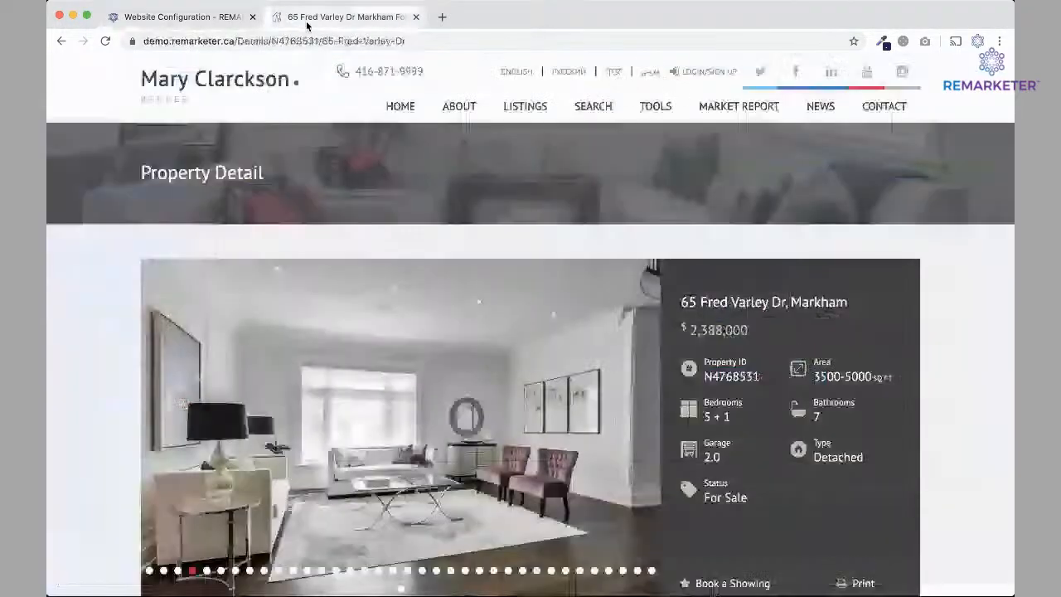
pyautogui.click(390, 106)
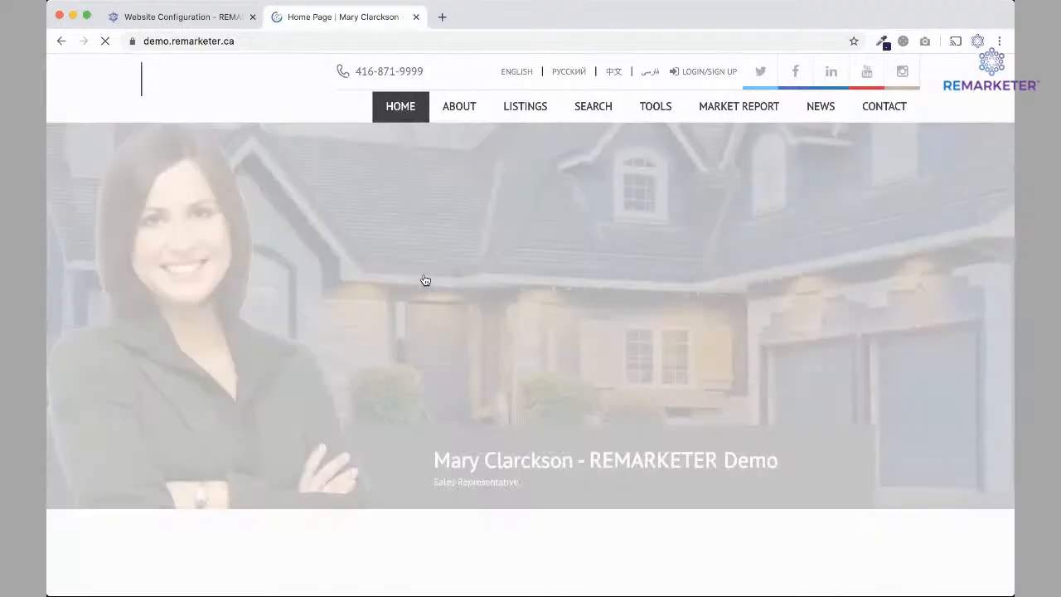
# Scroll through the demo home page, then show the Slider settings in Website Configuration.
pyautogui.scroll(-8, 424, 279)
pyautogui.scroll(-15, 423, 280)
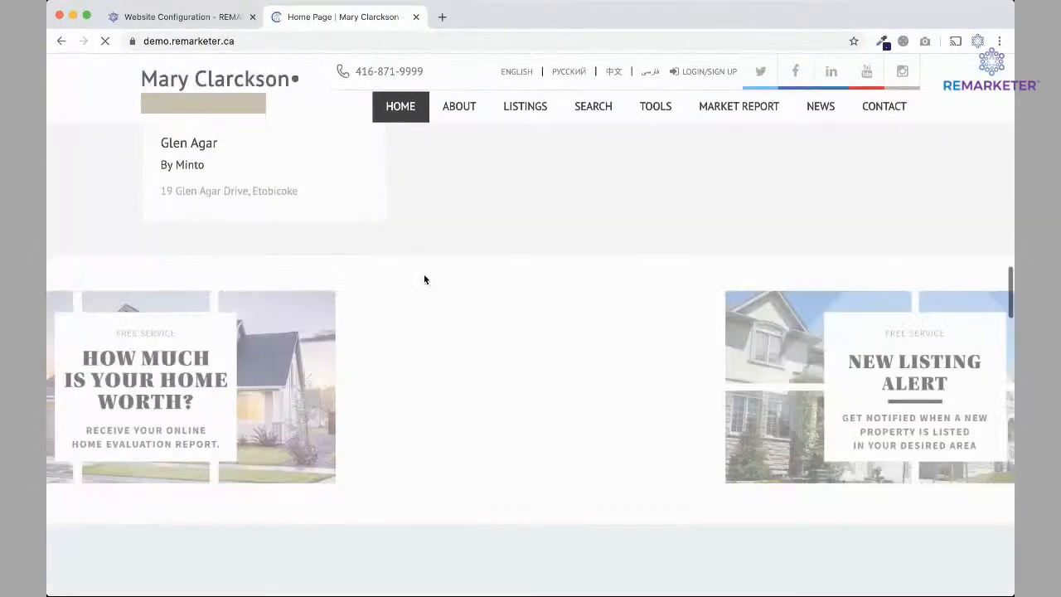
pyautogui.scroll(-5, 424, 279)
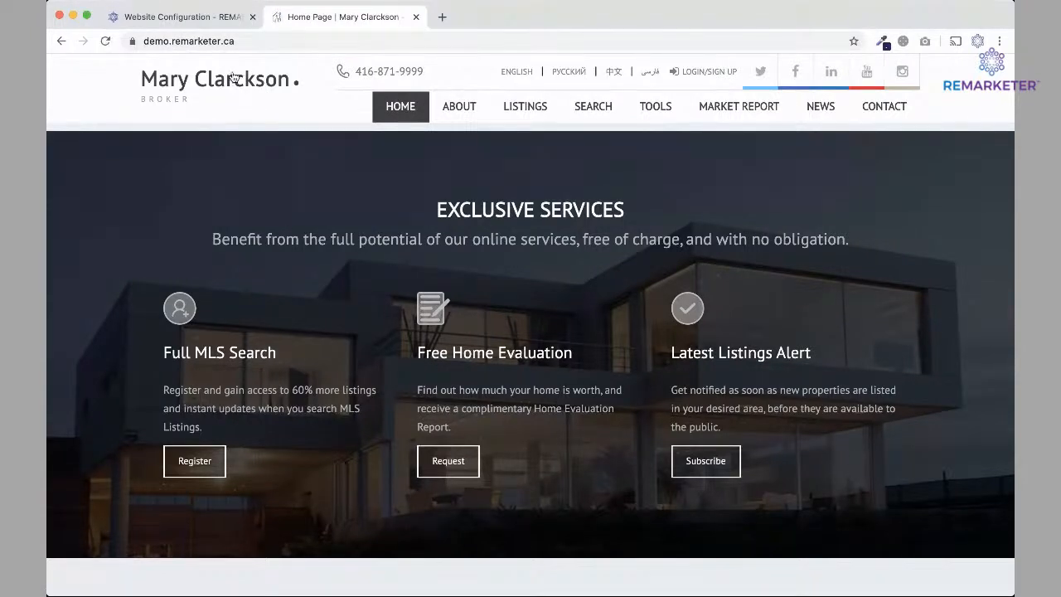
pyautogui.click(189, 20)
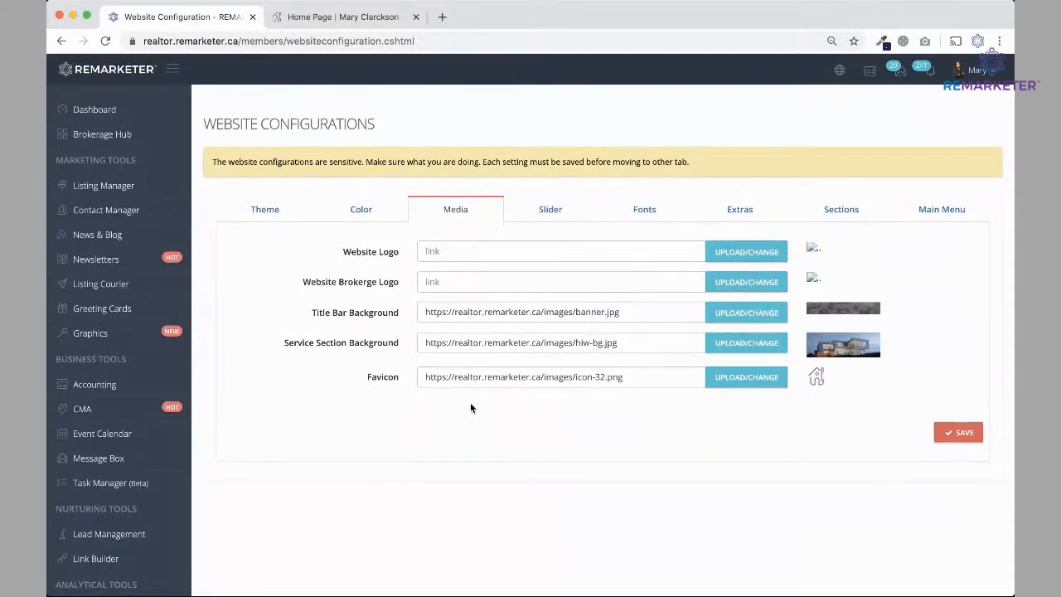
pyautogui.click(550, 211)
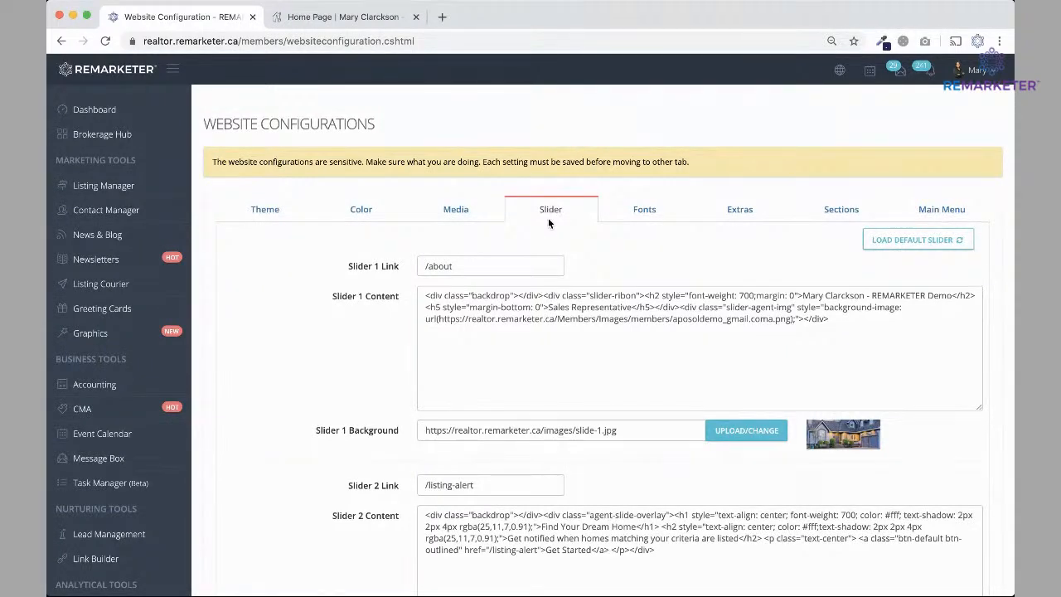
pyautogui.click(340, 17)
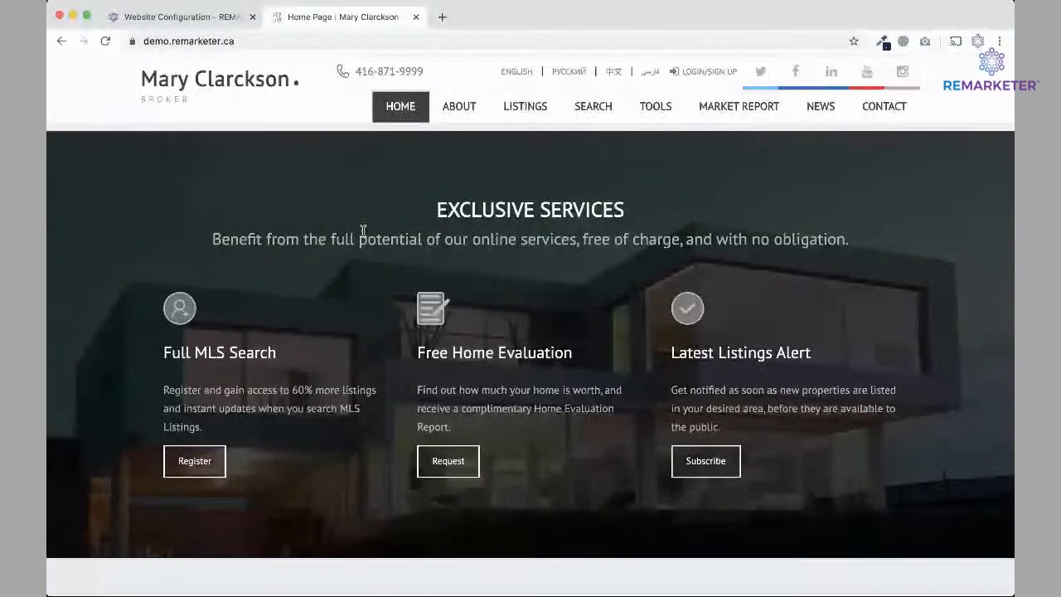
# Load the default slider with the Broker subtitle, save it, and view it on the home page.
pyautogui.scroll(15, 362, 230)
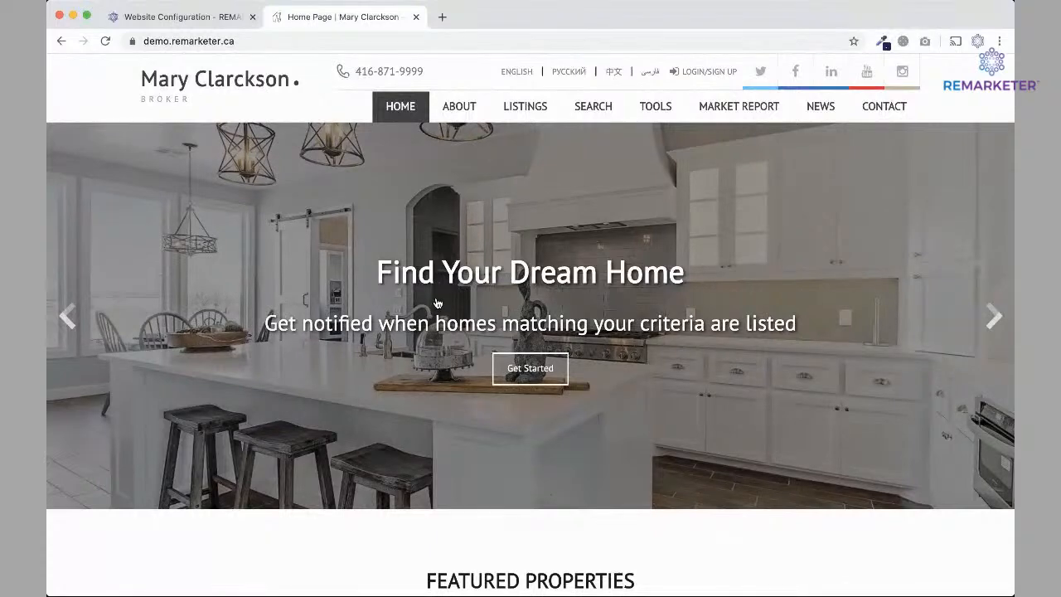
pyautogui.click(212, 17)
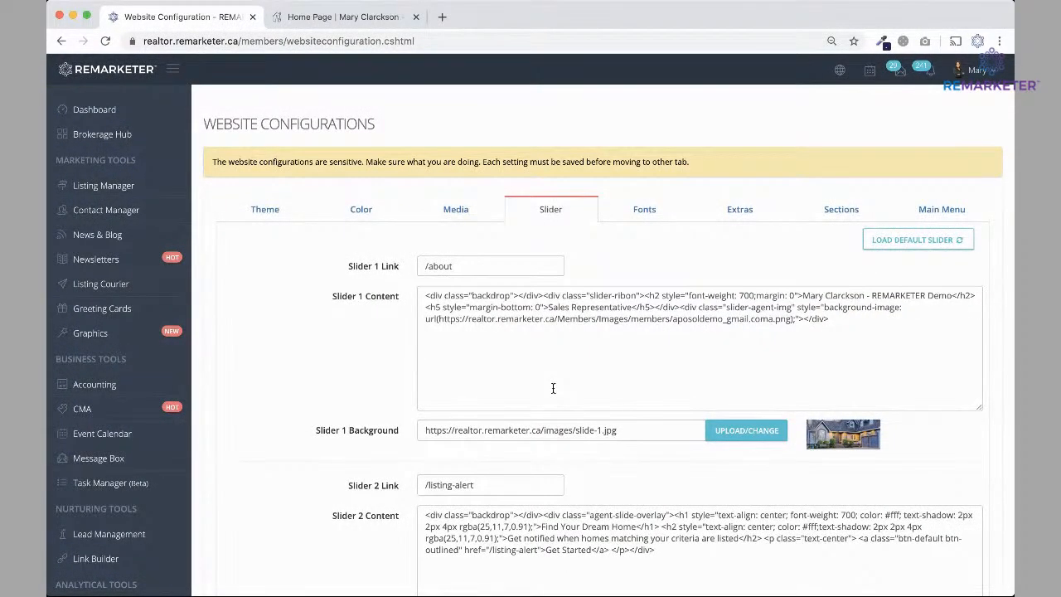
pyautogui.click(902, 242)
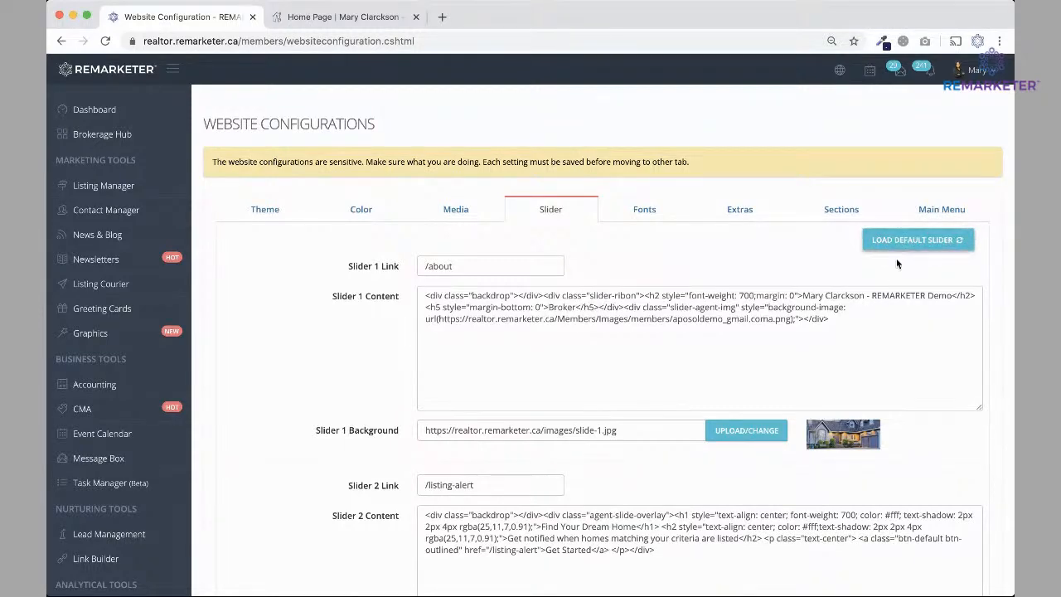
pyautogui.scroll(-5, 692, 414)
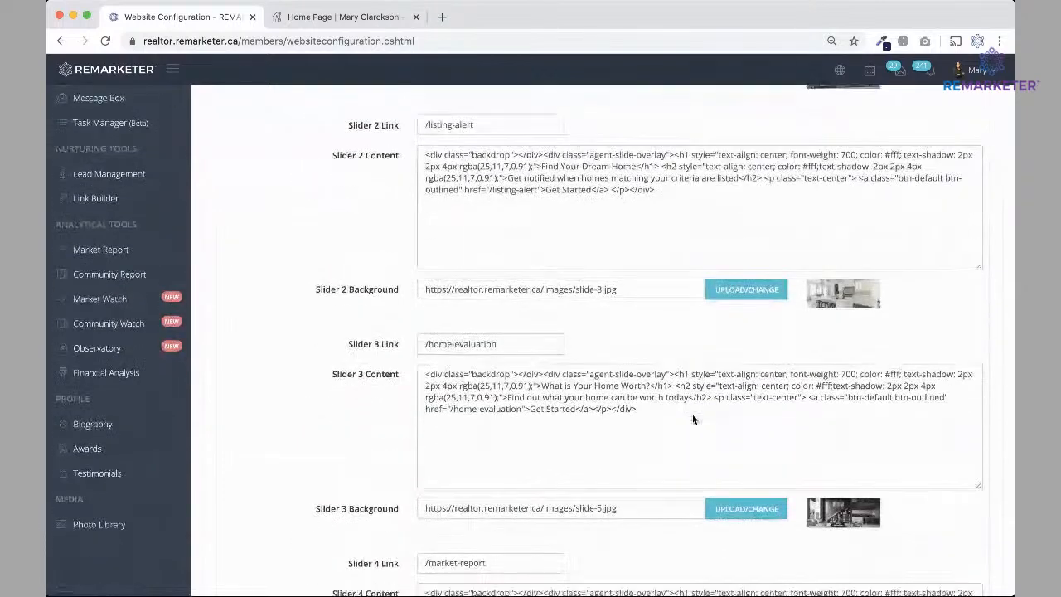
pyautogui.scroll(-6, 692, 413)
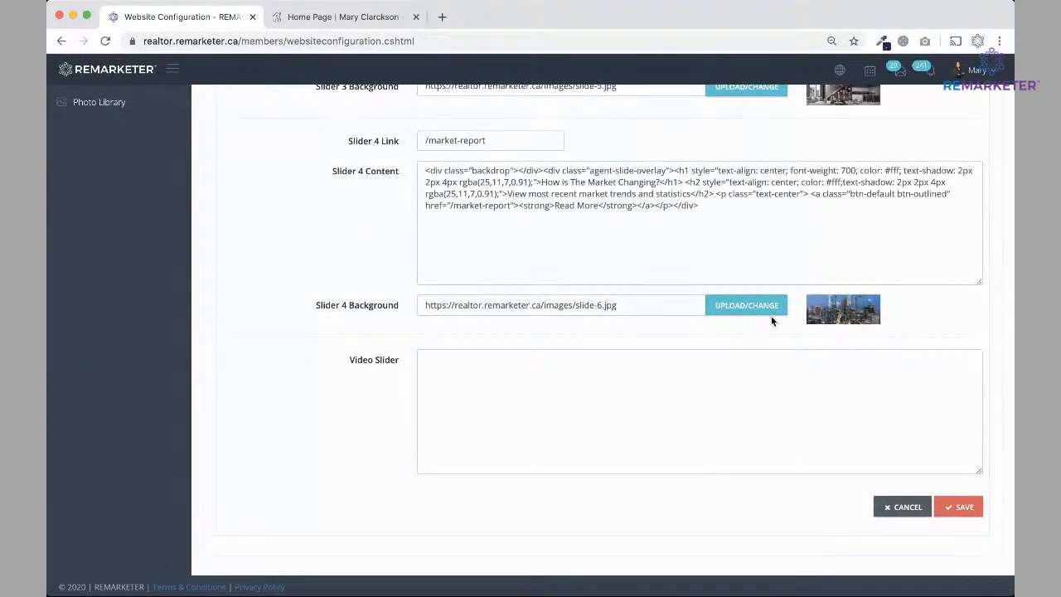
pyautogui.scroll(3, 771, 319)
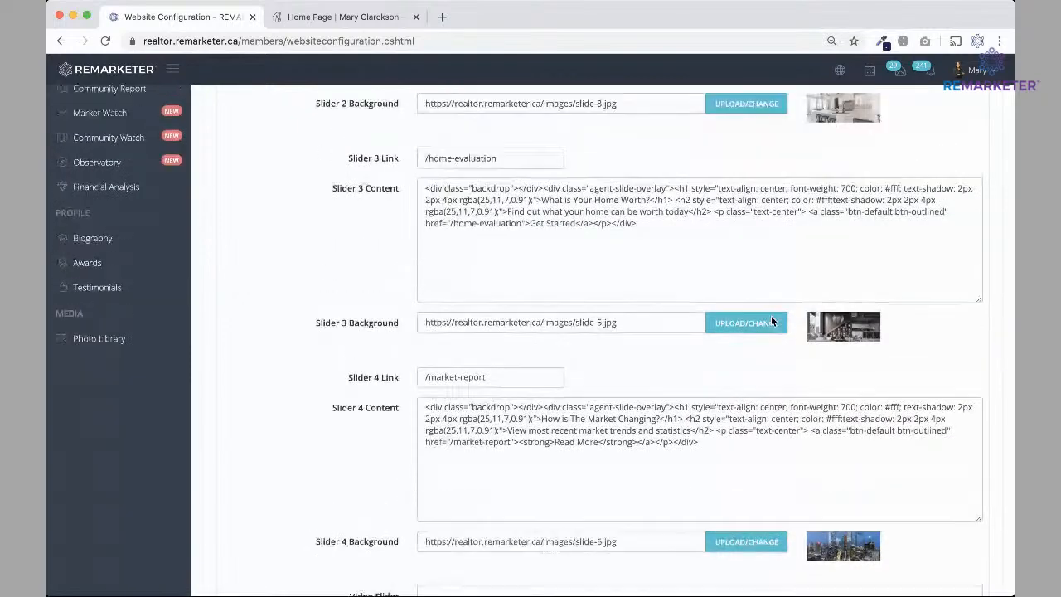
pyautogui.scroll(3, 771, 320)
pyautogui.scroll(-6, 736, 406)
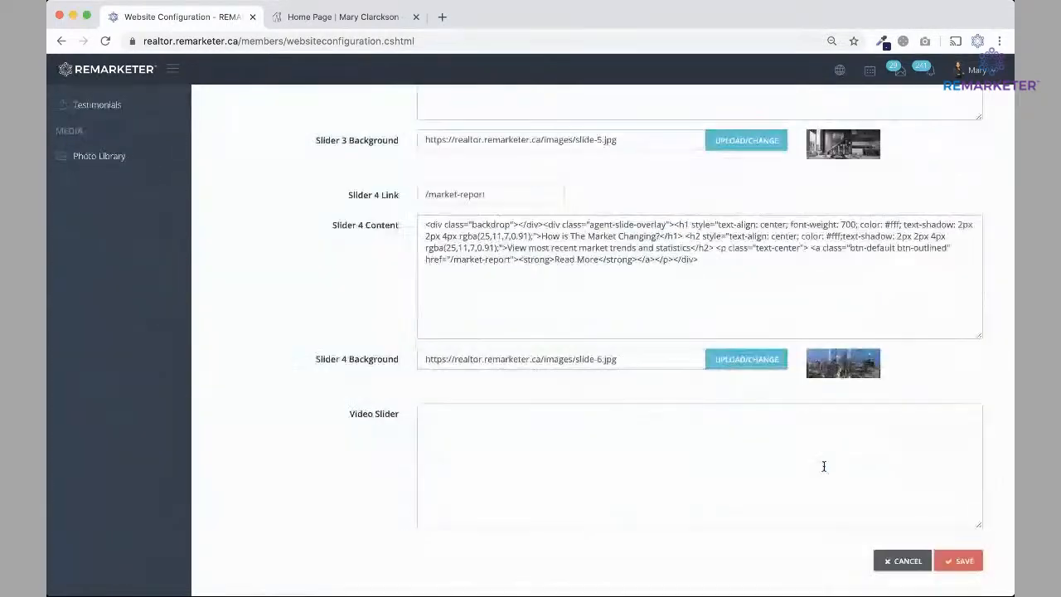
pyautogui.click(968, 562)
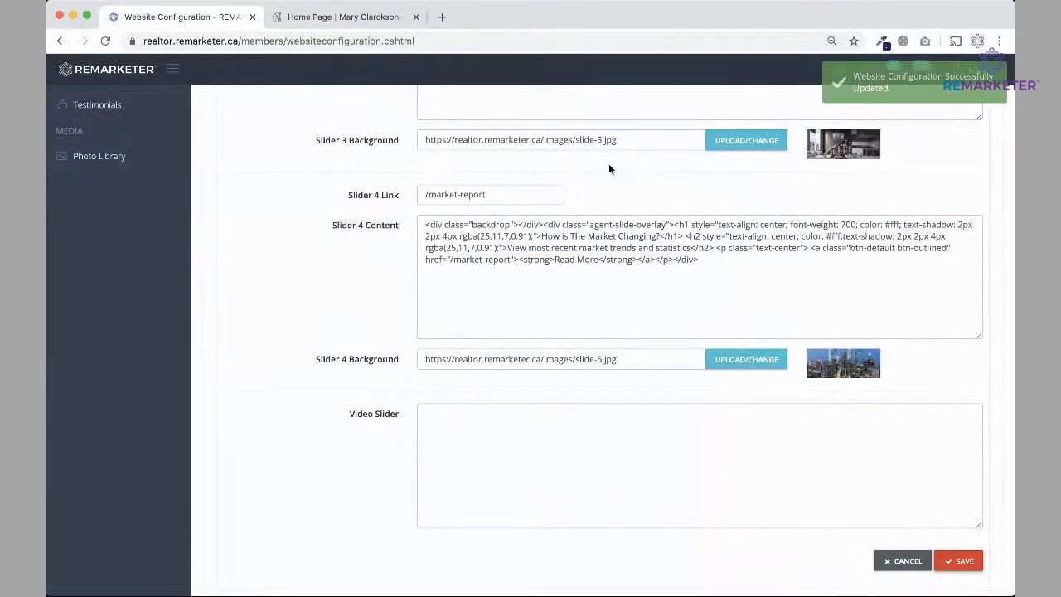
pyautogui.click(343, 16)
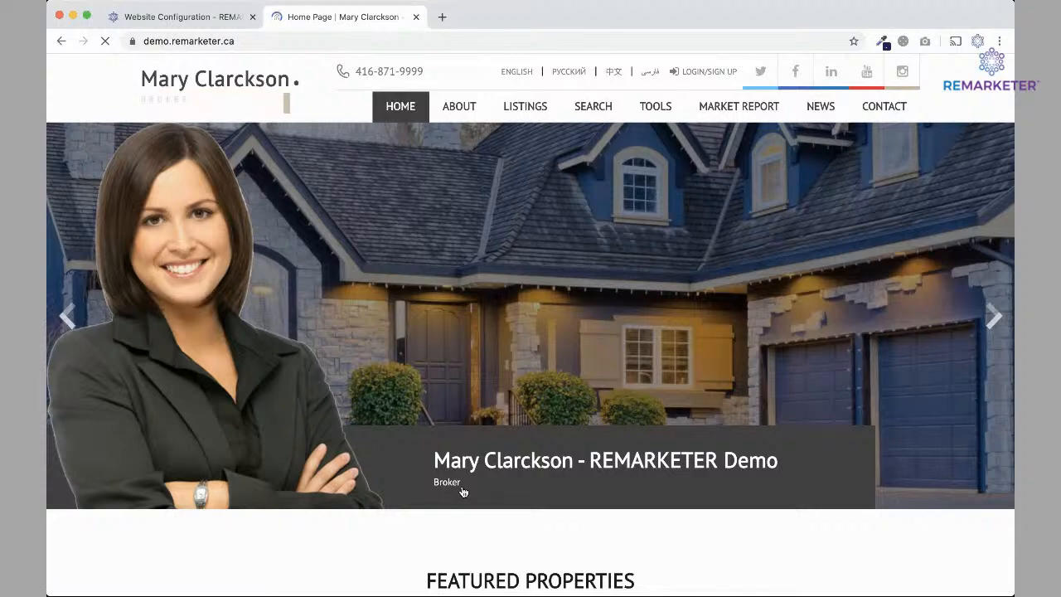
# Find the Slider 1 Background field and open its media picker.
pyautogui.click(188, 29)
pyautogui.scroll(10, 616, 272)
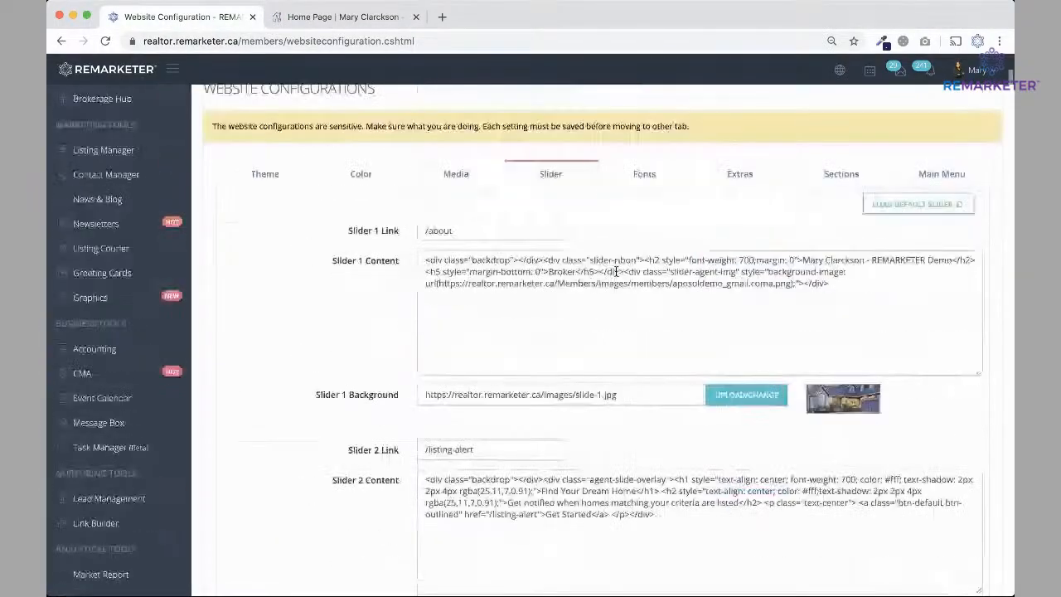
pyautogui.scroll(-3, 649, 289)
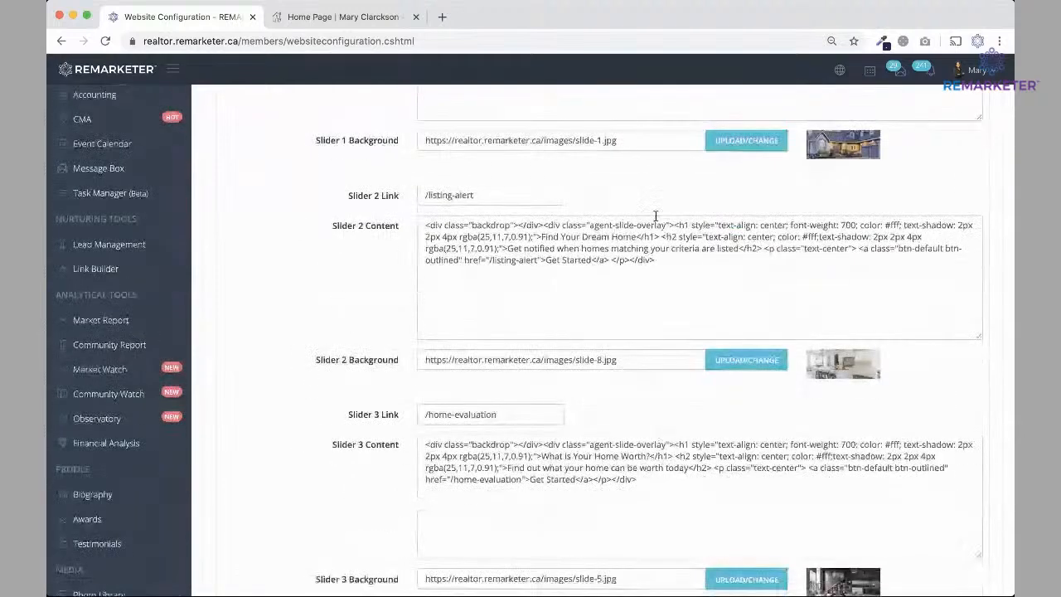
pyautogui.scroll(-1, 670, 413)
pyautogui.scroll(-1, 669, 408)
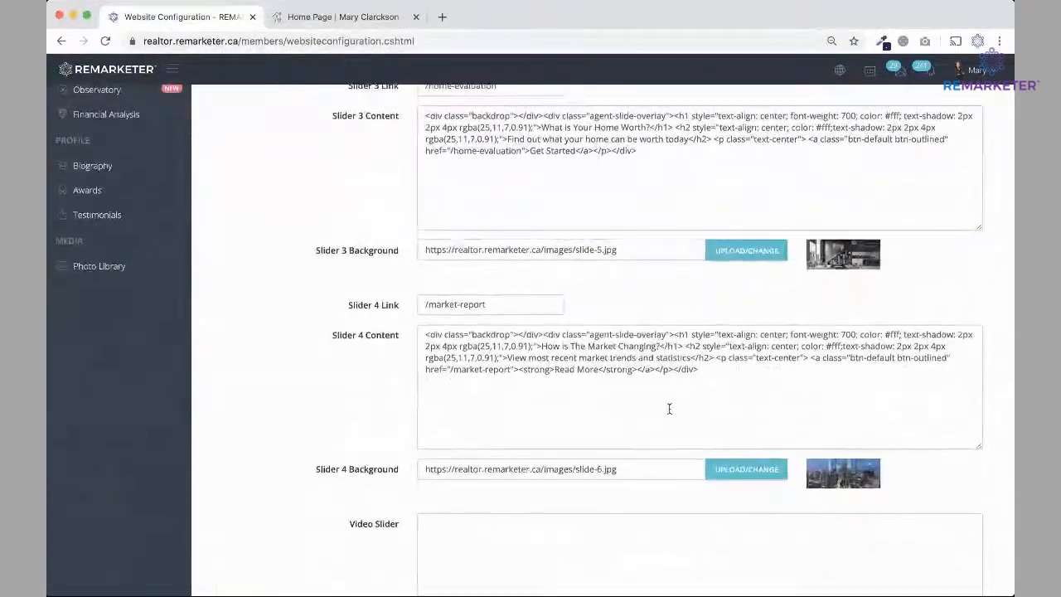
pyautogui.scroll(15, 669, 408)
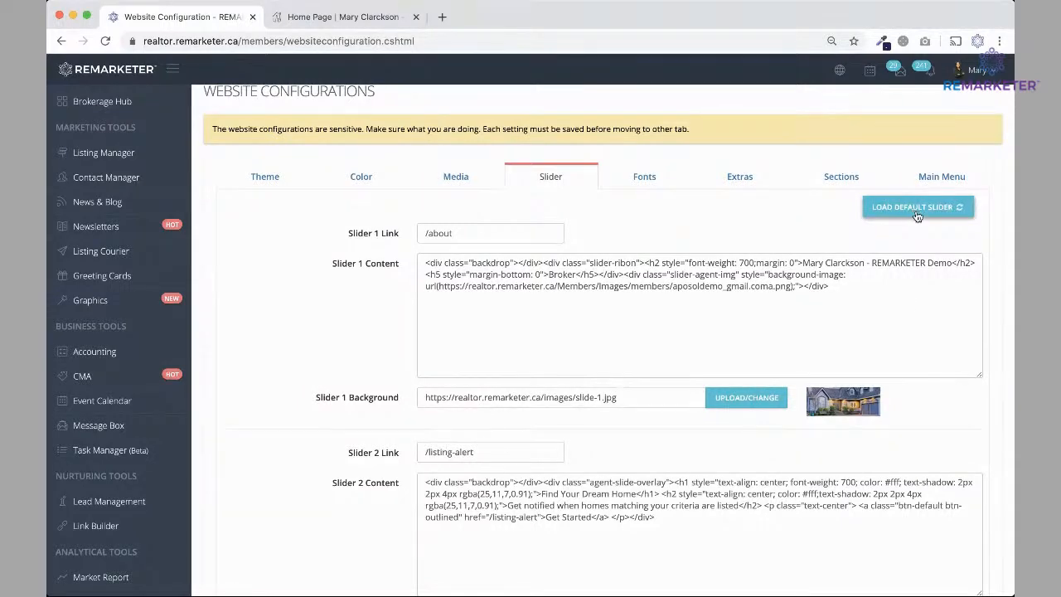
pyautogui.click(750, 399)
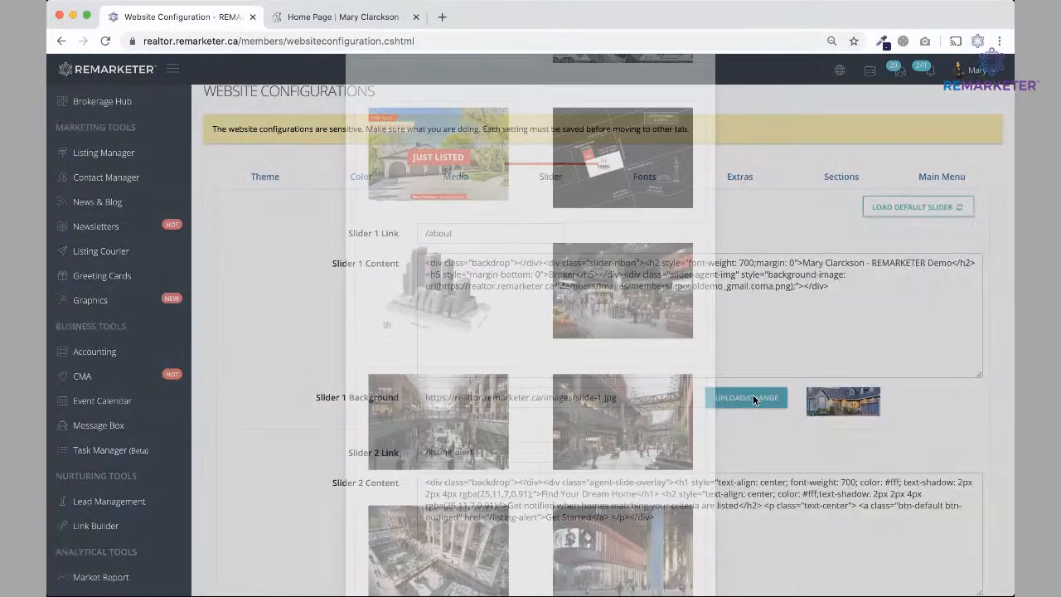
# Pick the tram photo from the library and save the slider settings.
pyautogui.scroll(-10, 545, 384)
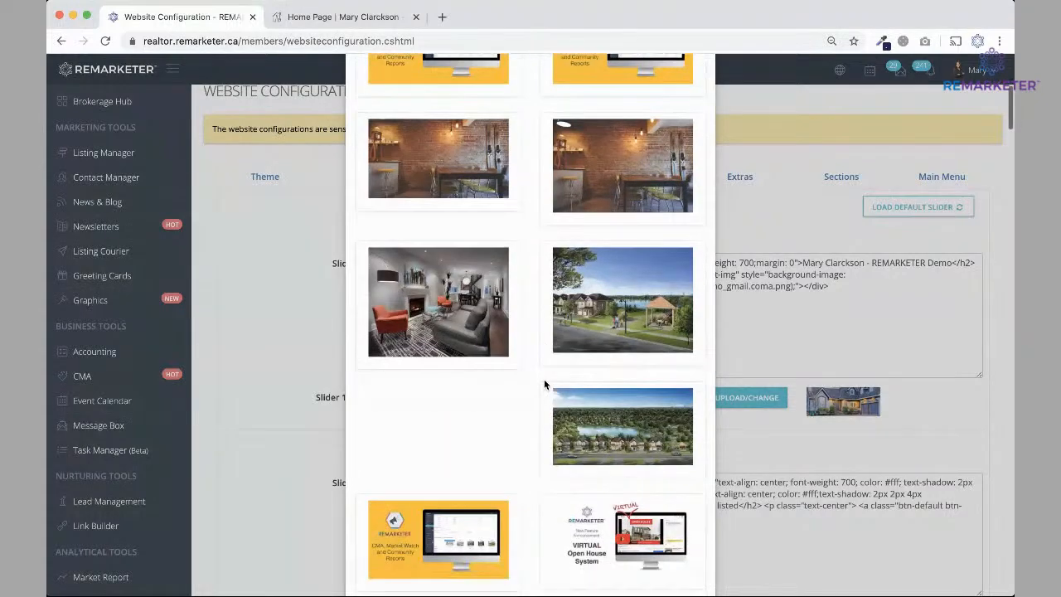
pyautogui.scroll(-5, 543, 384)
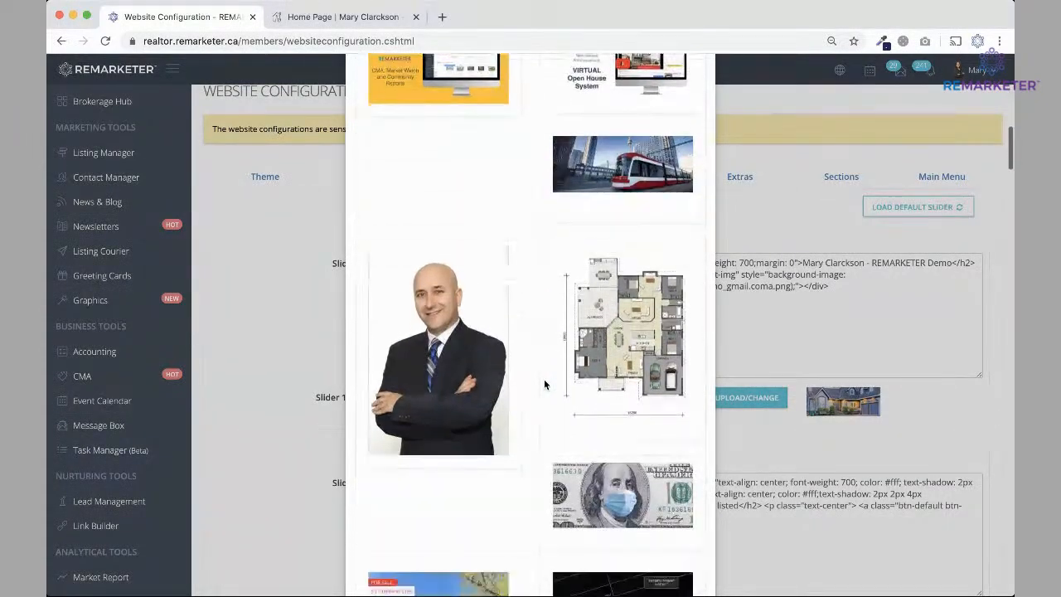
pyautogui.scroll(1, 543, 383)
pyautogui.moveTo(625, 196)
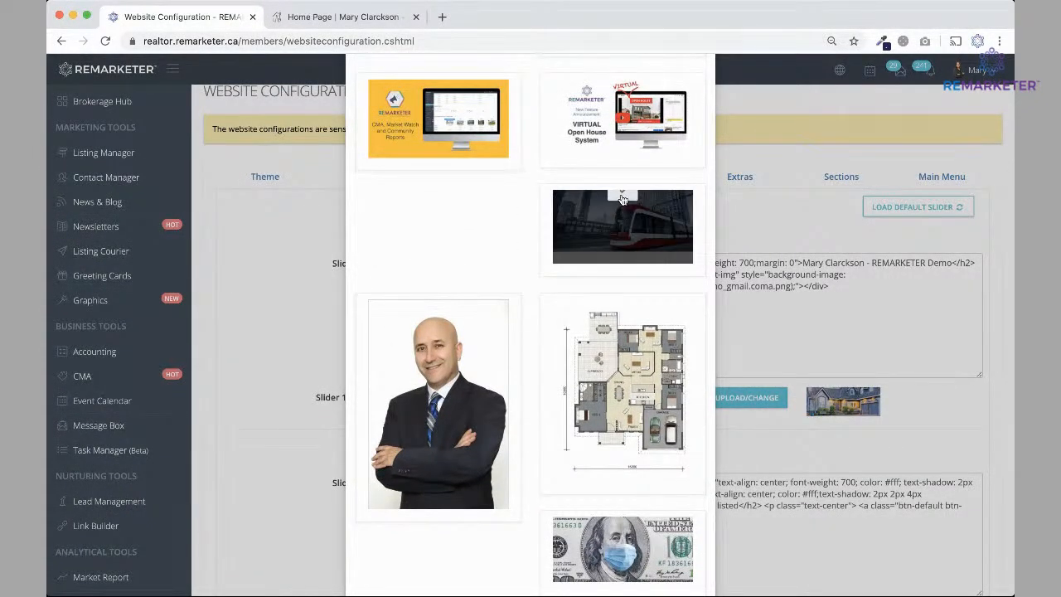
pyautogui.click(623, 196)
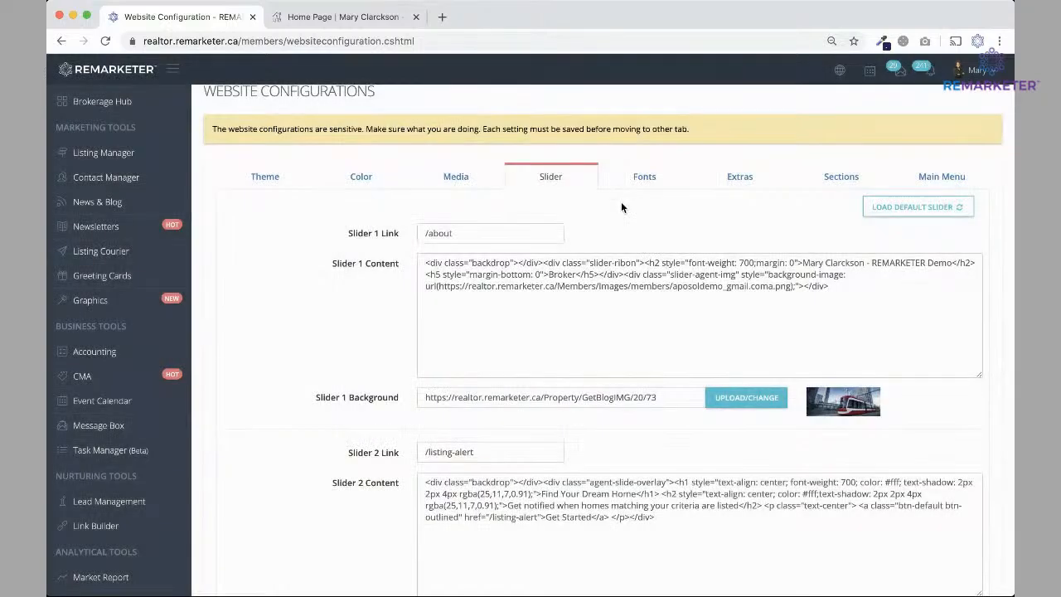
pyautogui.scroll(-15, 893, 421)
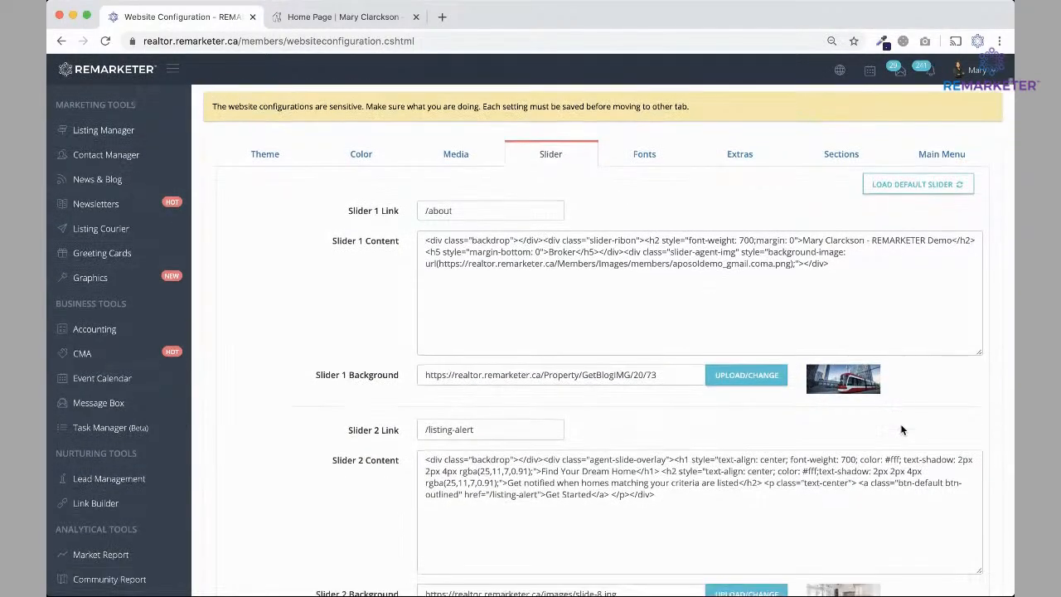
pyautogui.click(962, 509)
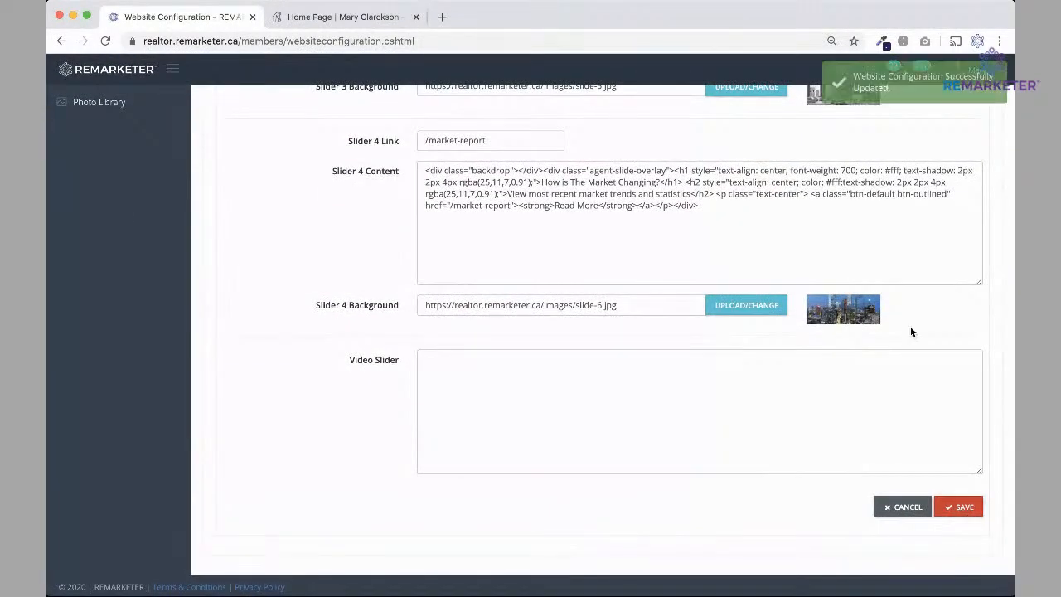
# Reload the home page to confirm the tram slide, then view the PT Sans font settings.
pyautogui.click(324, 18)
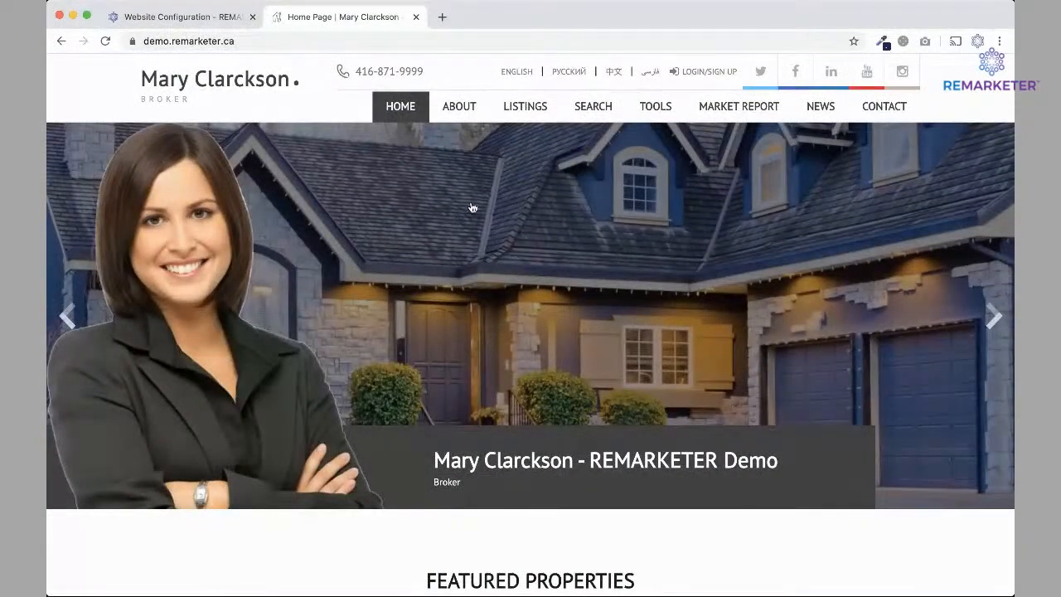
pyautogui.click(105, 40)
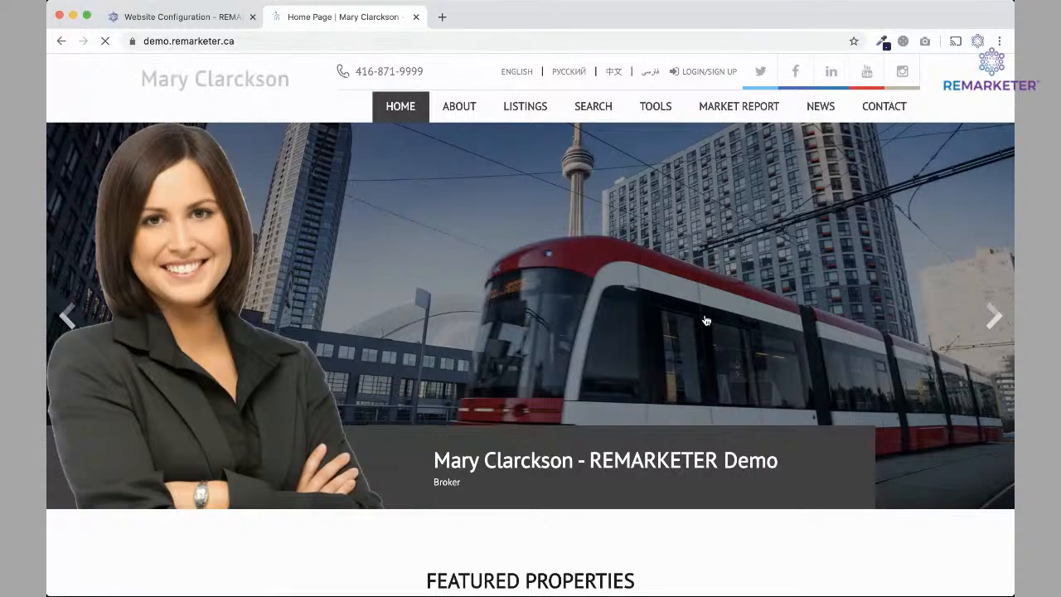
pyautogui.click(999, 329)
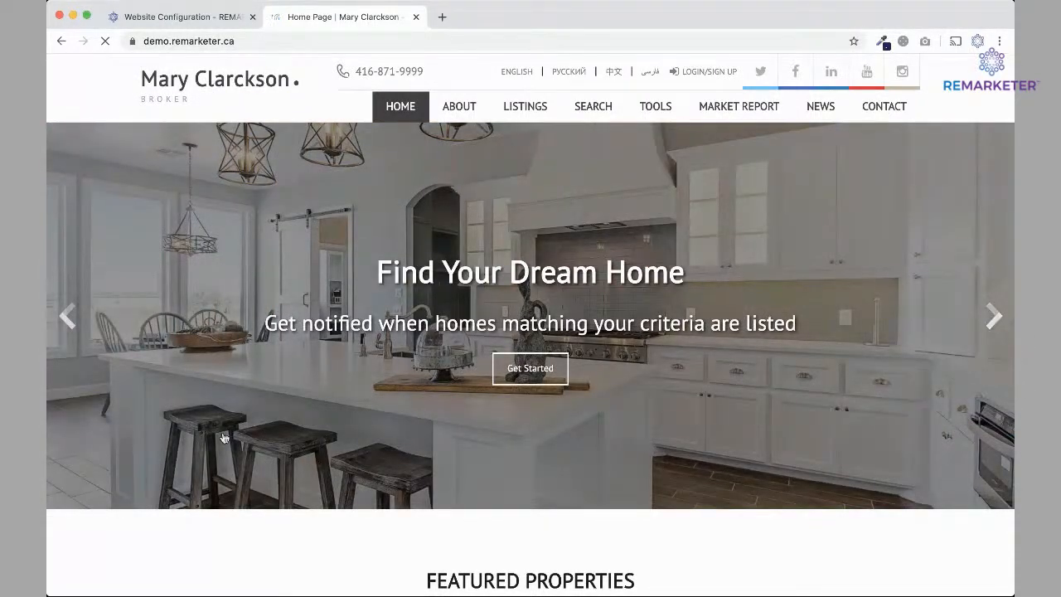
pyautogui.click(68, 317)
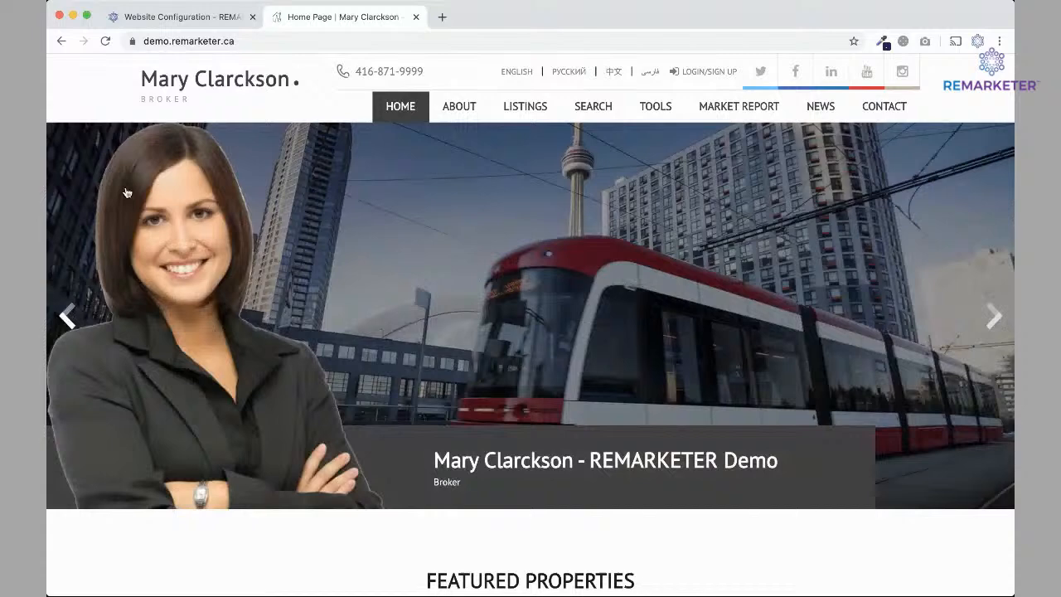
pyautogui.click(184, 18)
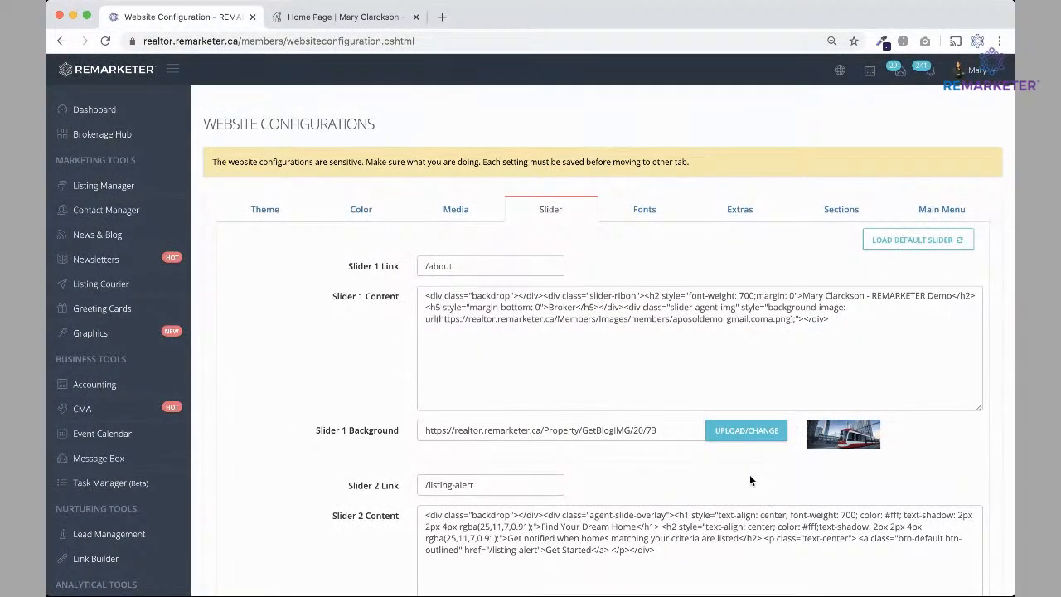
pyautogui.click(644, 211)
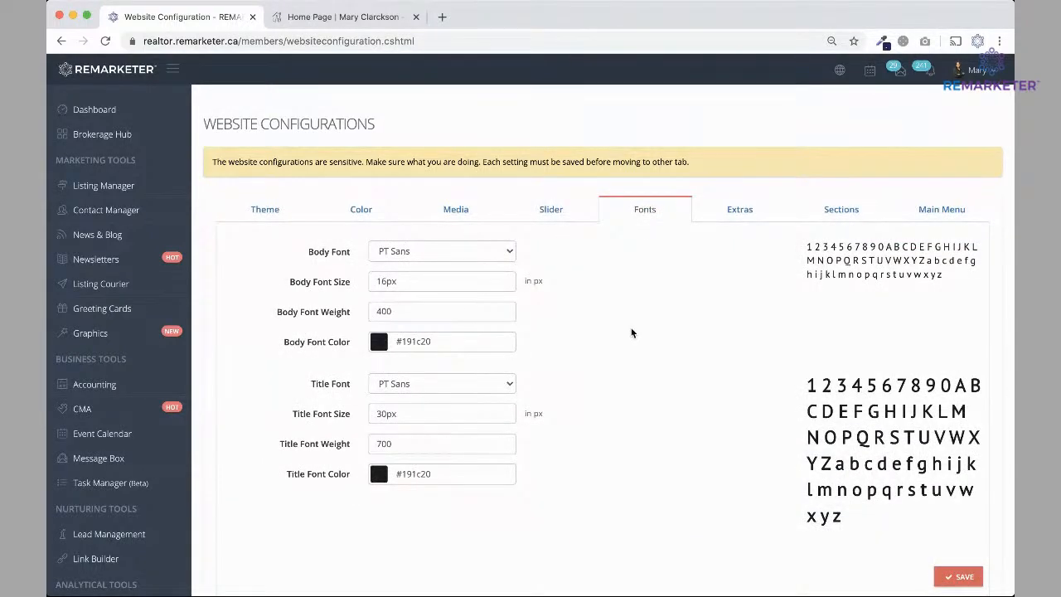
# Review the Extras fields: tag name, analytics ID, language choices and script boxes.
pyautogui.click(734, 212)
pyautogui.scroll(-2, 751, 257)
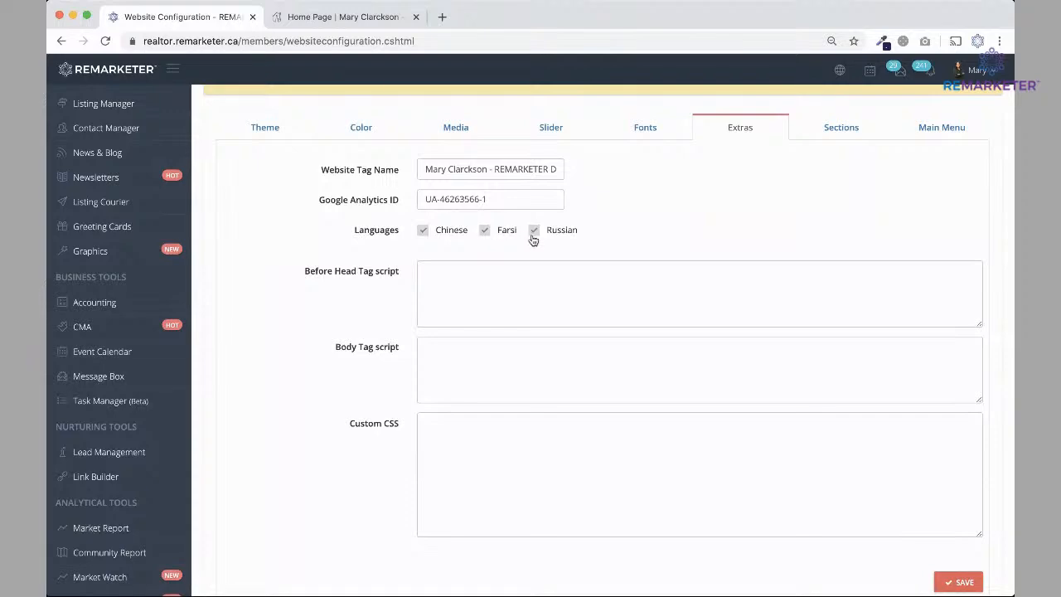
pyautogui.click(348, 18)
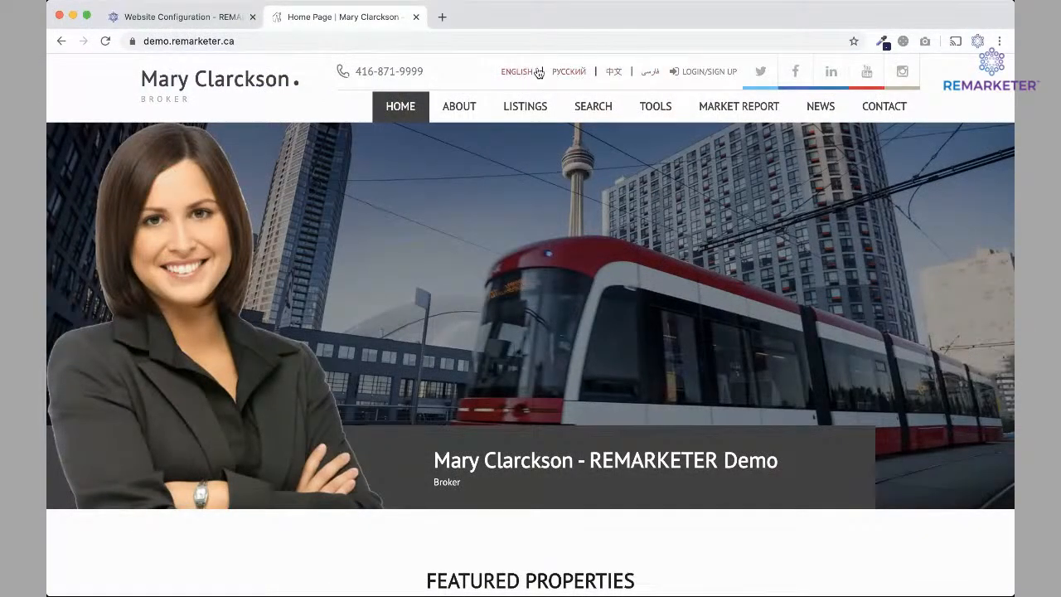
# Preview the demo site in Farsi, then in Chinese, and return to the Sections settings.
pyautogui.click(653, 75)
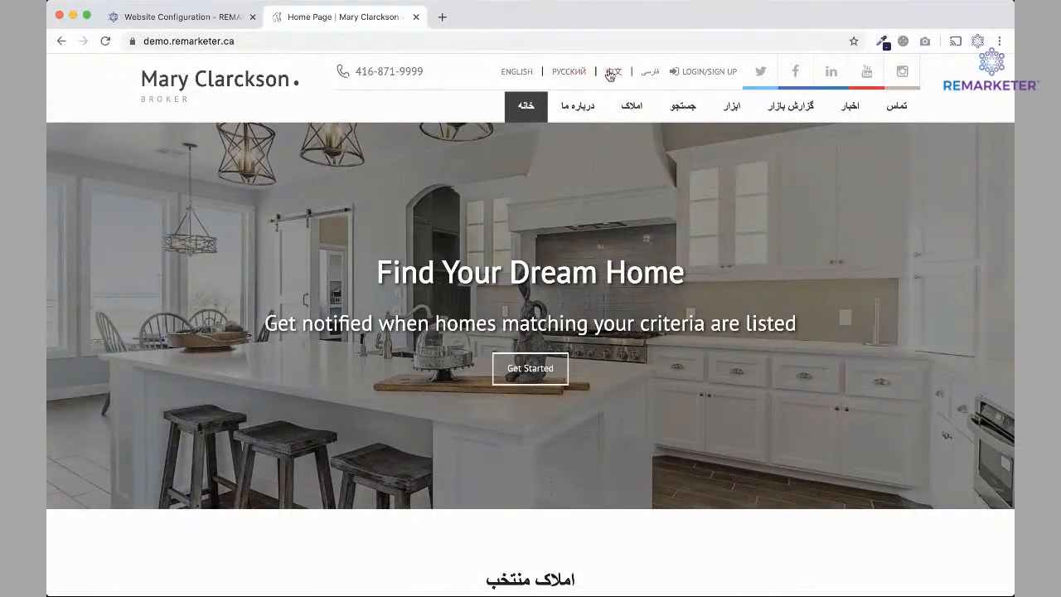
pyautogui.click(611, 73)
pyautogui.moveTo(677, 108)
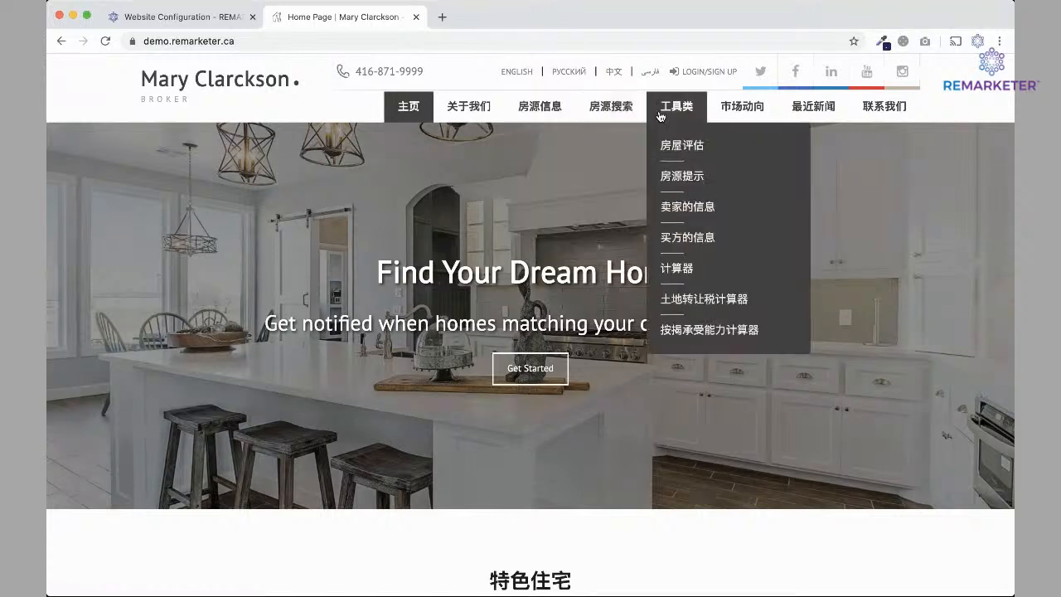
pyautogui.moveTo(733, 125)
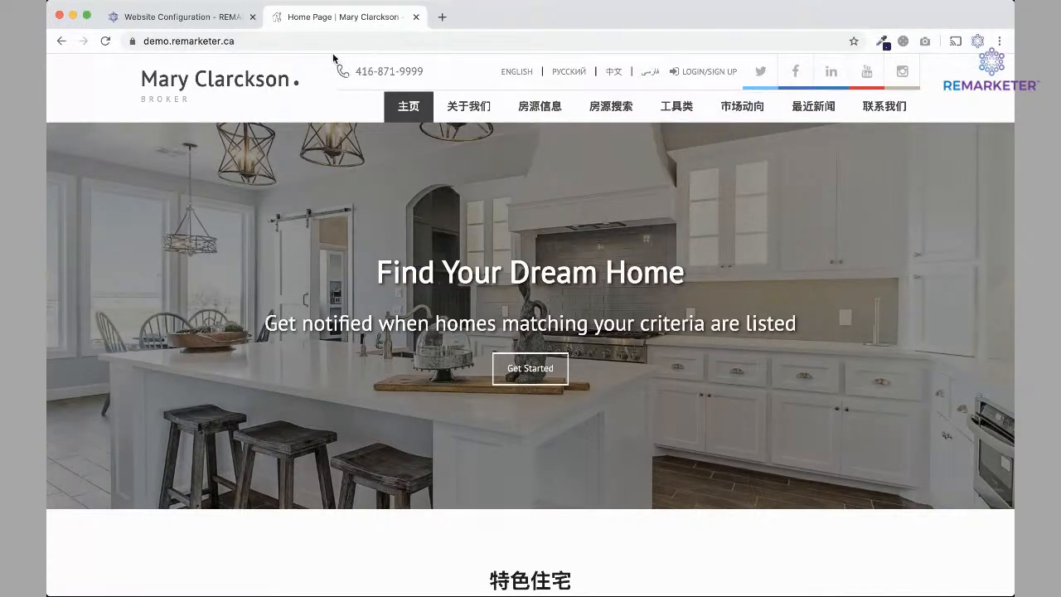
pyautogui.click(185, 22)
pyautogui.click(832, 126)
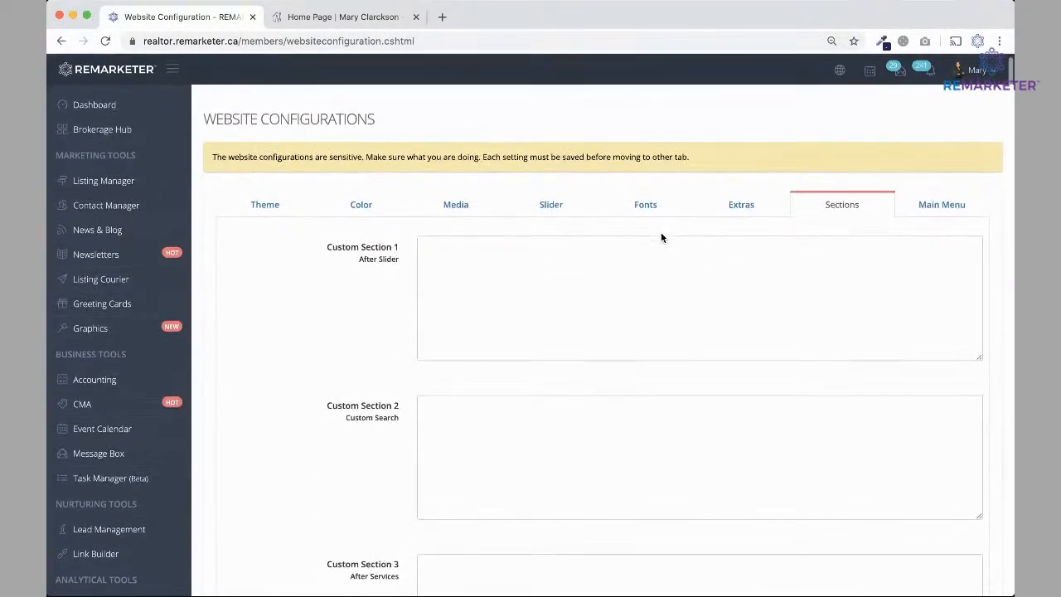
# Open the Main Menu editor and switch the live demo site back to English.
pyautogui.scroll(-5, 660, 232)
pyautogui.scroll(7, 661, 236)
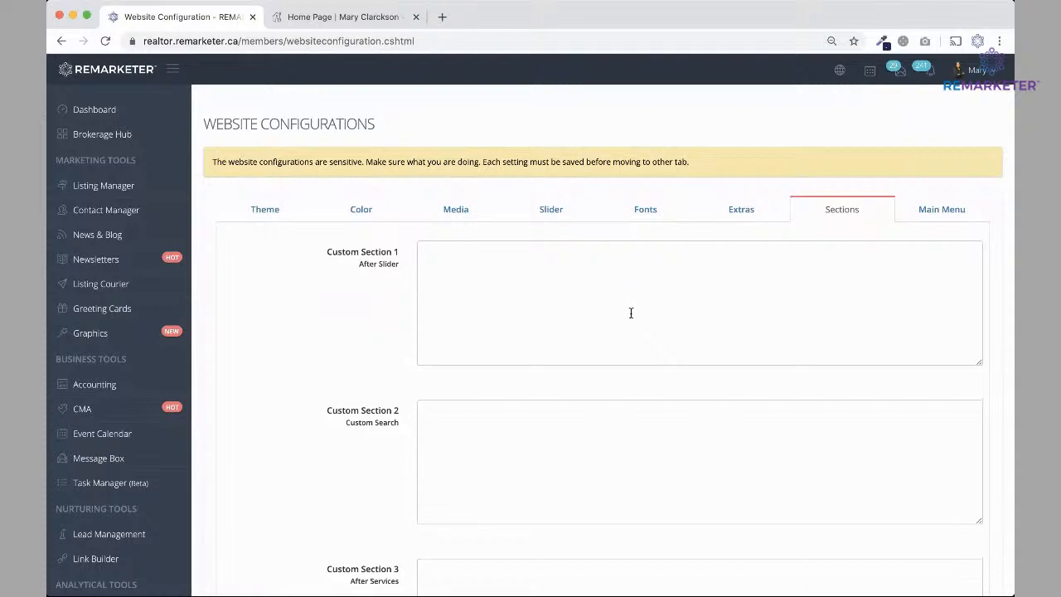
pyautogui.click(943, 210)
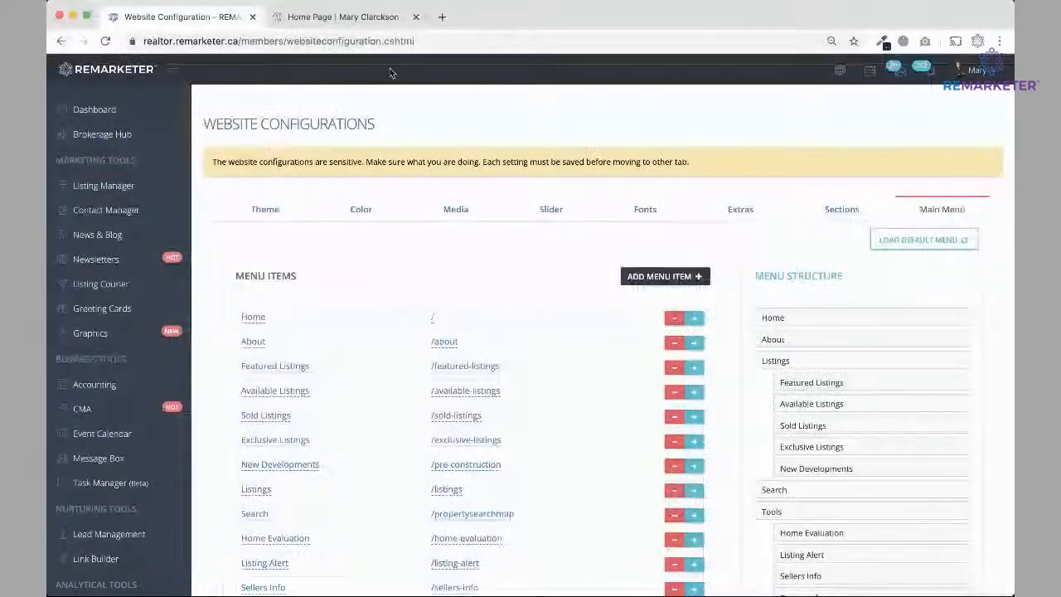
pyautogui.click(343, 17)
pyautogui.click(528, 71)
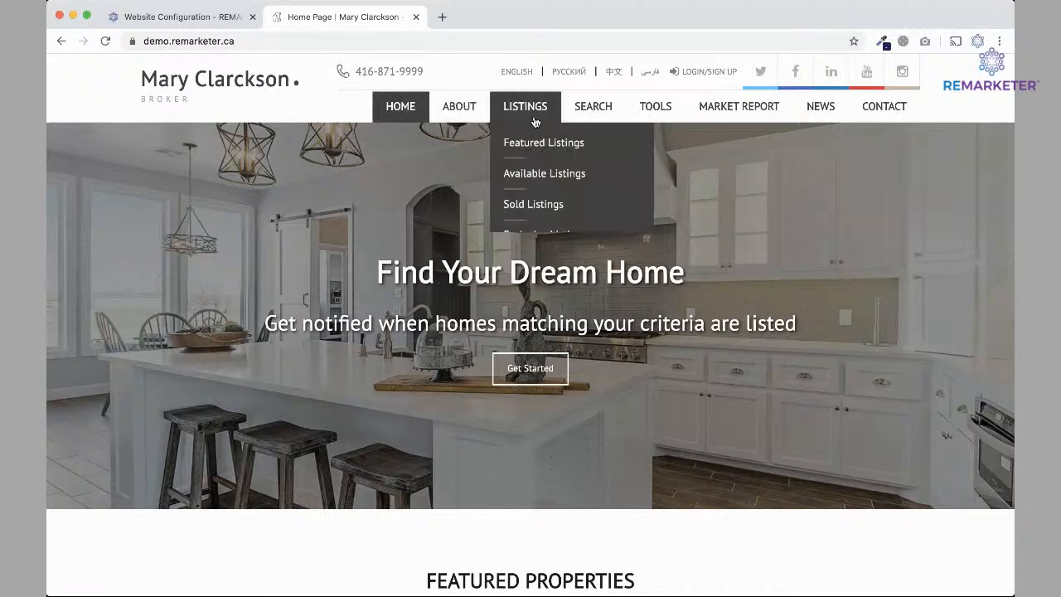
pyautogui.click(199, 16)
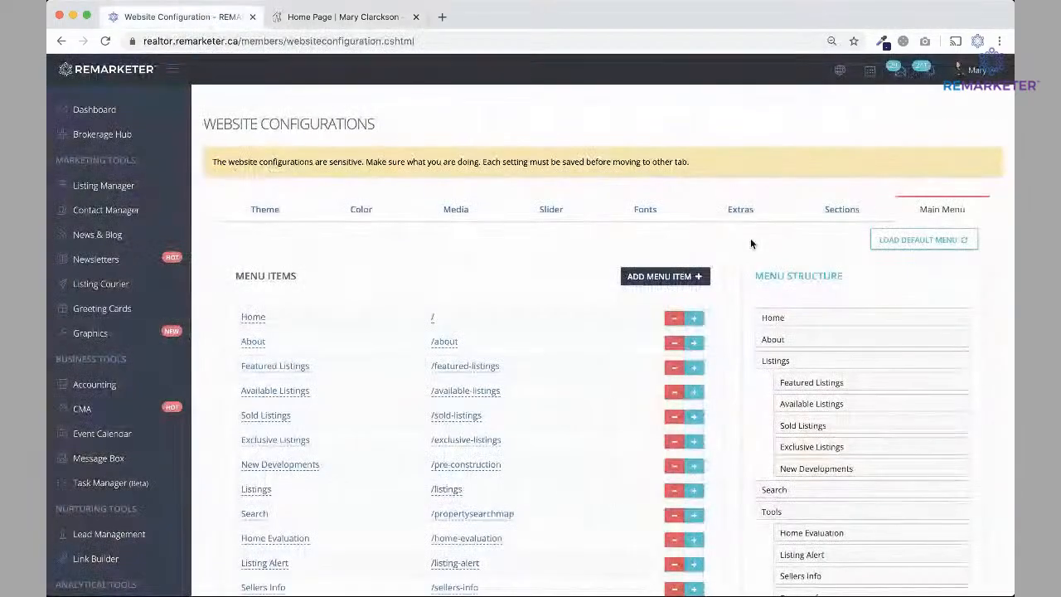
# Load the default main menu items and compare them with the live site's navigation.
pyautogui.click(912, 241)
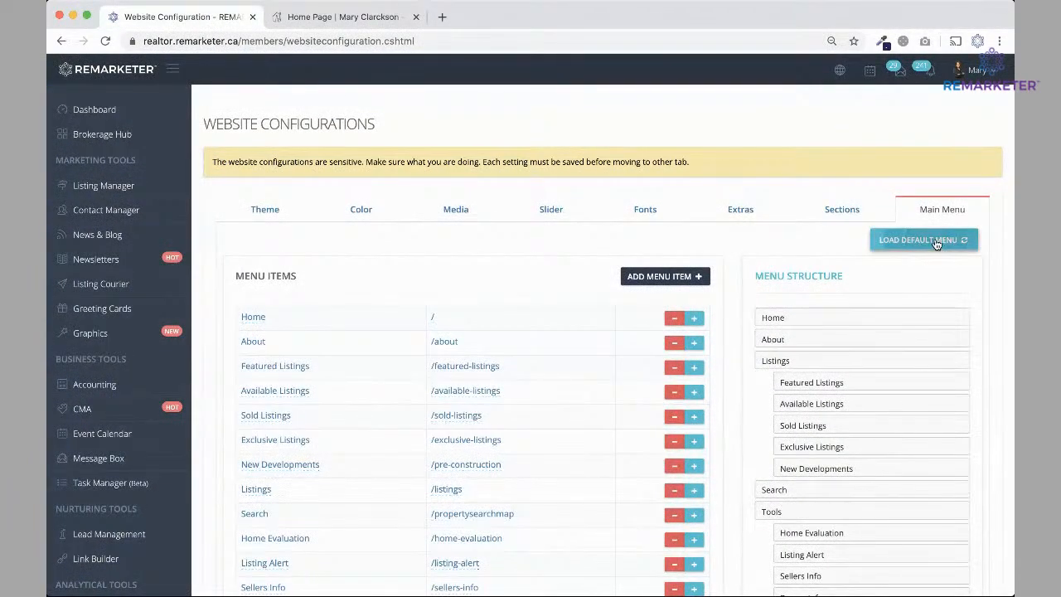
pyautogui.scroll(-3, 897, 378)
pyautogui.scroll(3, 897, 378)
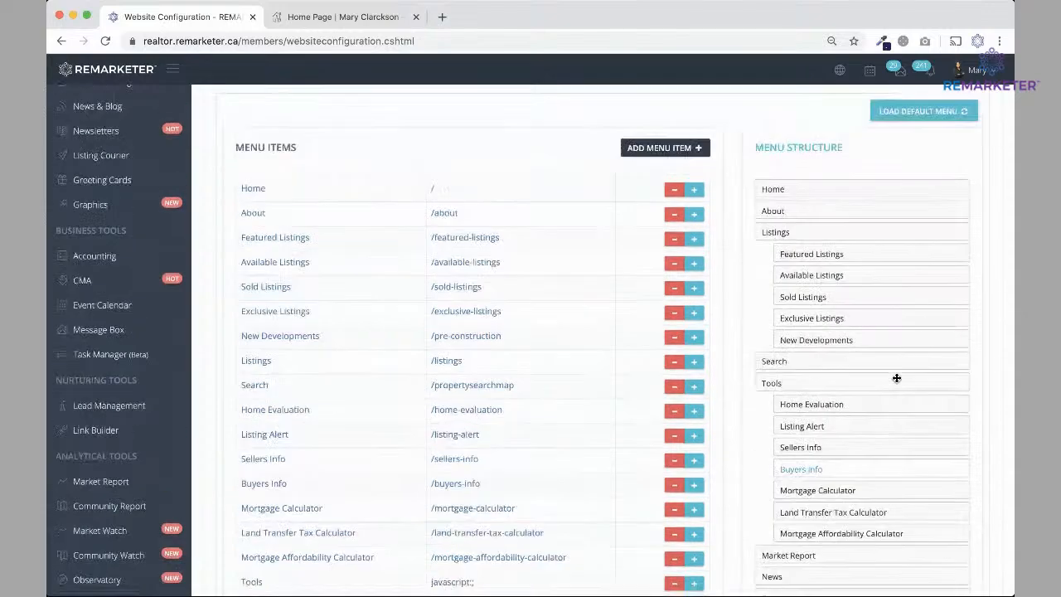
pyautogui.scroll(-1, 634, 519)
pyautogui.scroll(-3, 633, 518)
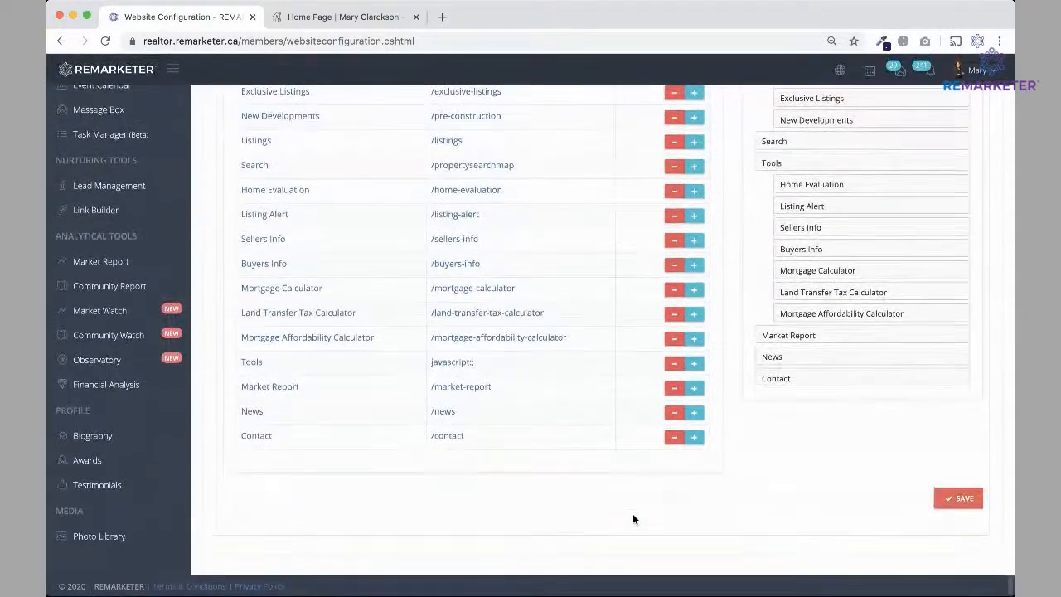
pyautogui.scroll(4, 633, 518)
pyautogui.scroll(1, 635, 520)
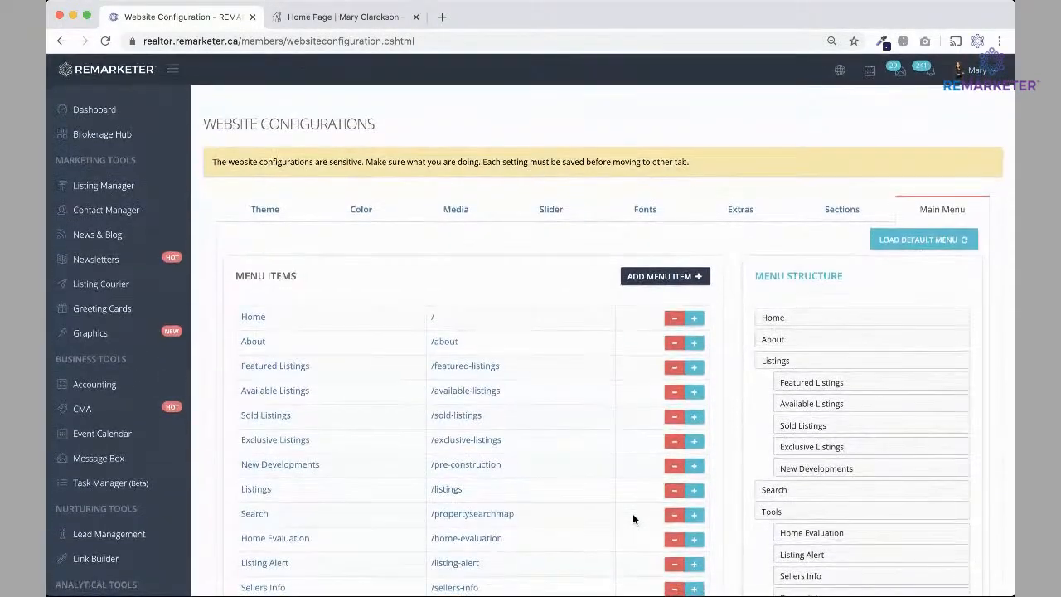
pyautogui.click(323, 19)
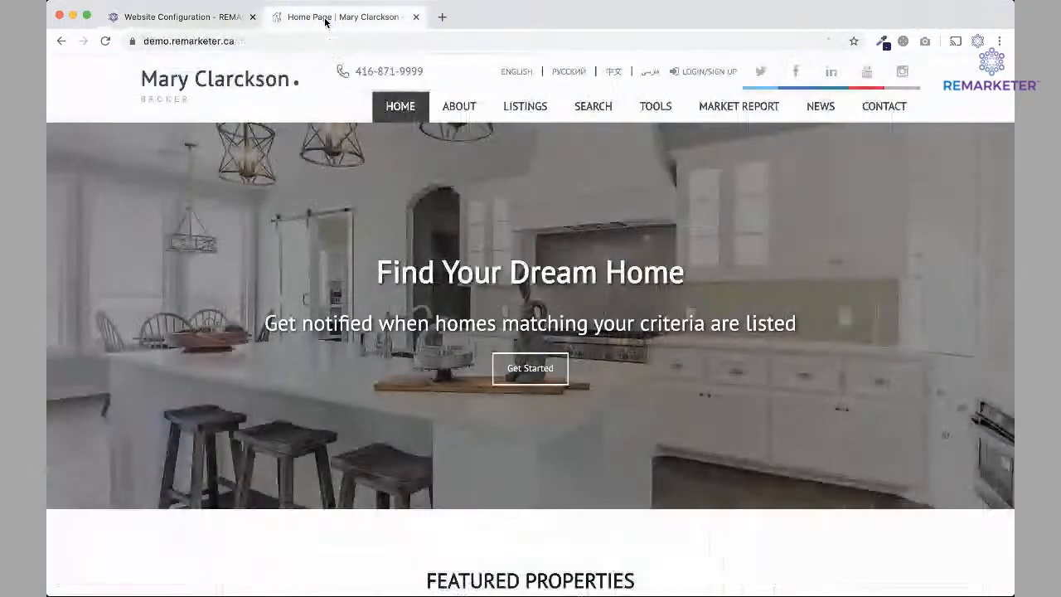
pyautogui.moveTo(531, 115)
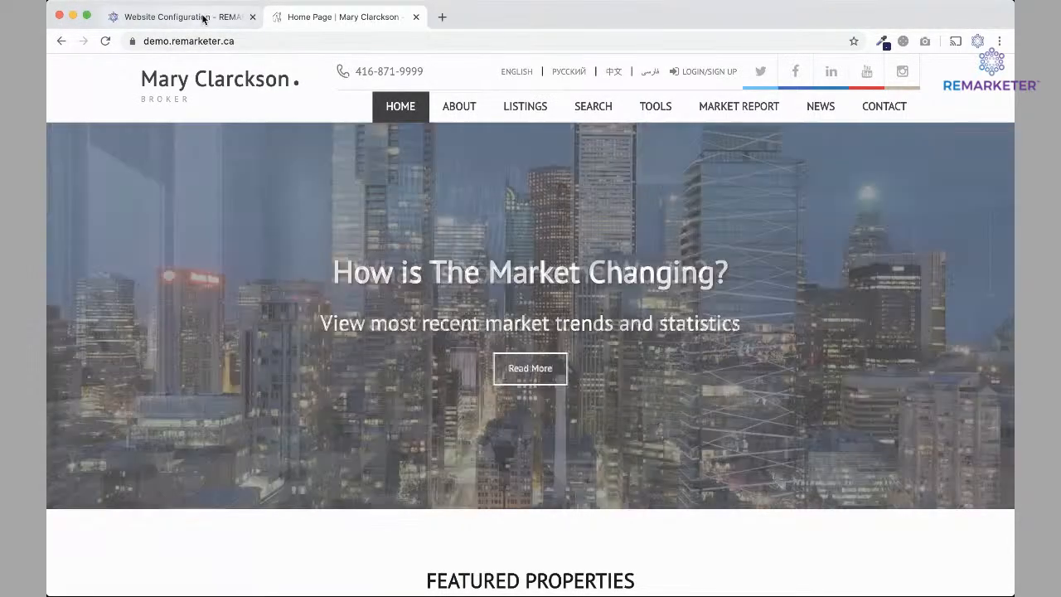
pyautogui.click(203, 17)
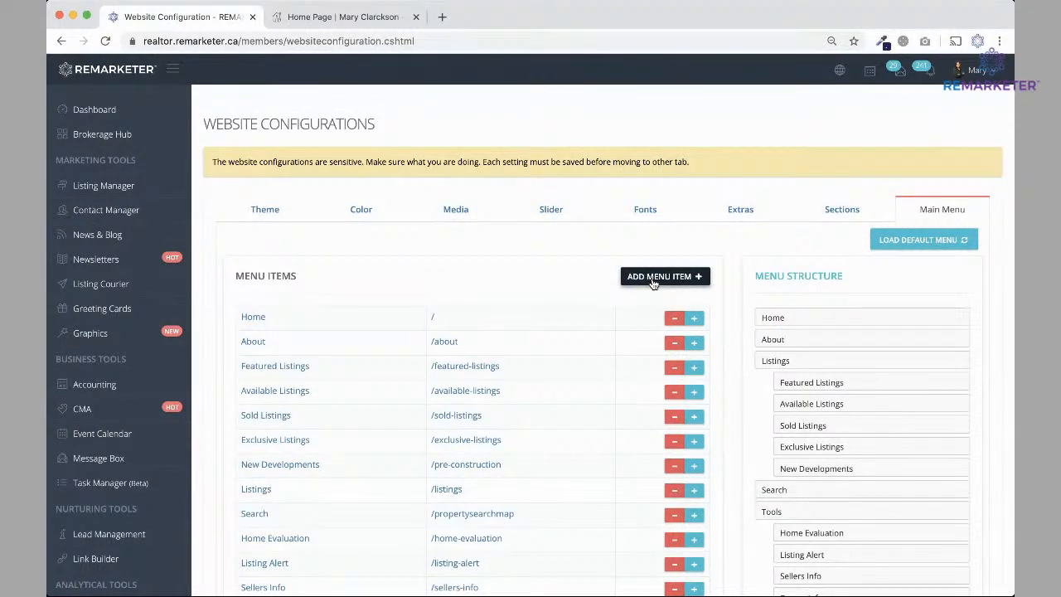
# Create a menu item titled 'My Selection' with link '/listings/selection' and add it.
pyautogui.click(652, 279)
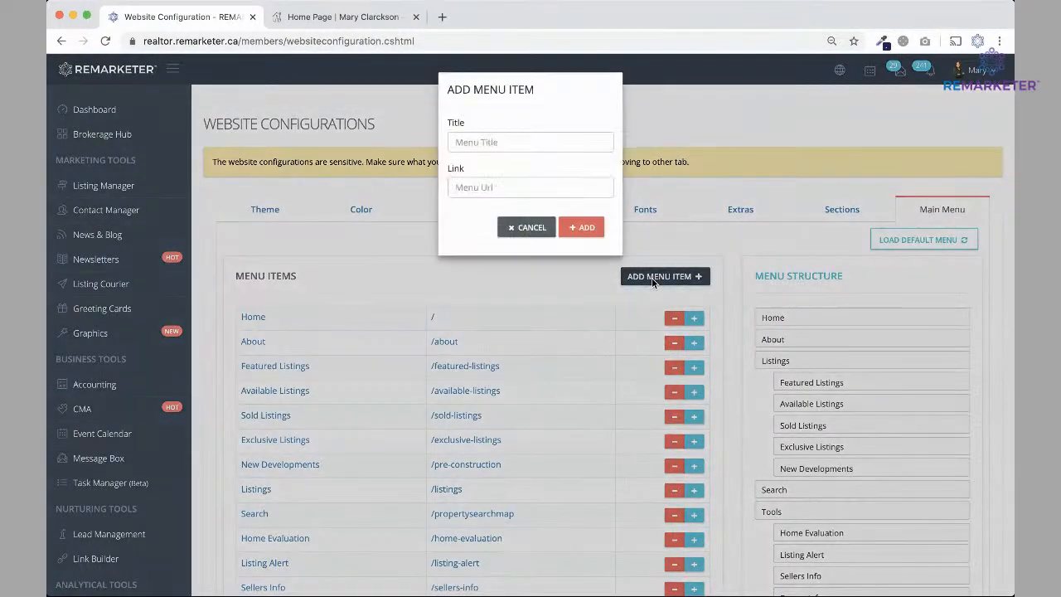
pyautogui.click(488, 144)
pyautogui.write('My Selection')
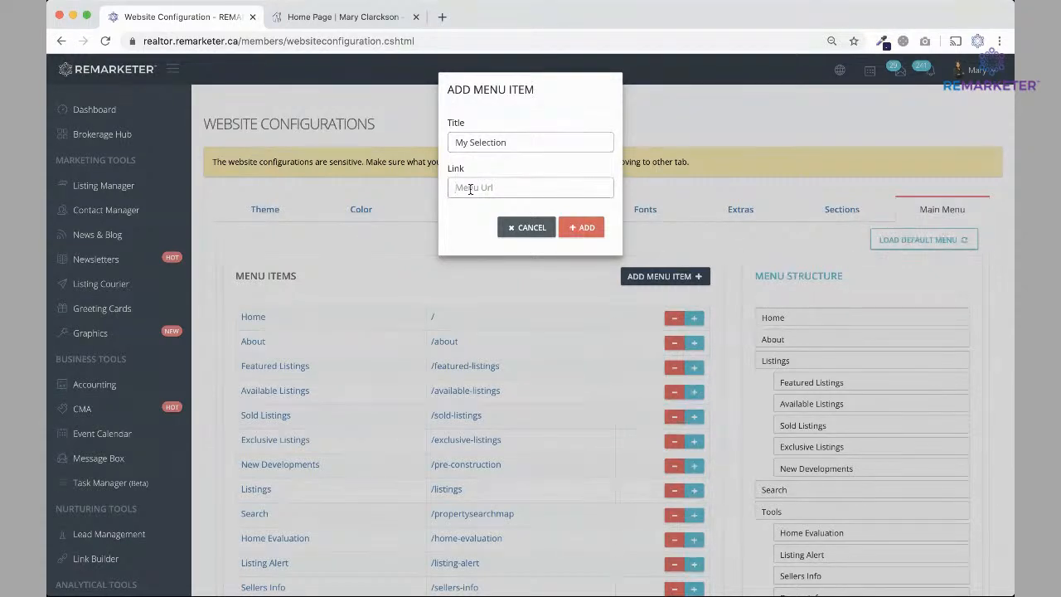
pyautogui.write('/')
pyautogui.write('listings/selection')
pyautogui.click(580, 227)
pyautogui.scroll(-5, 593, 287)
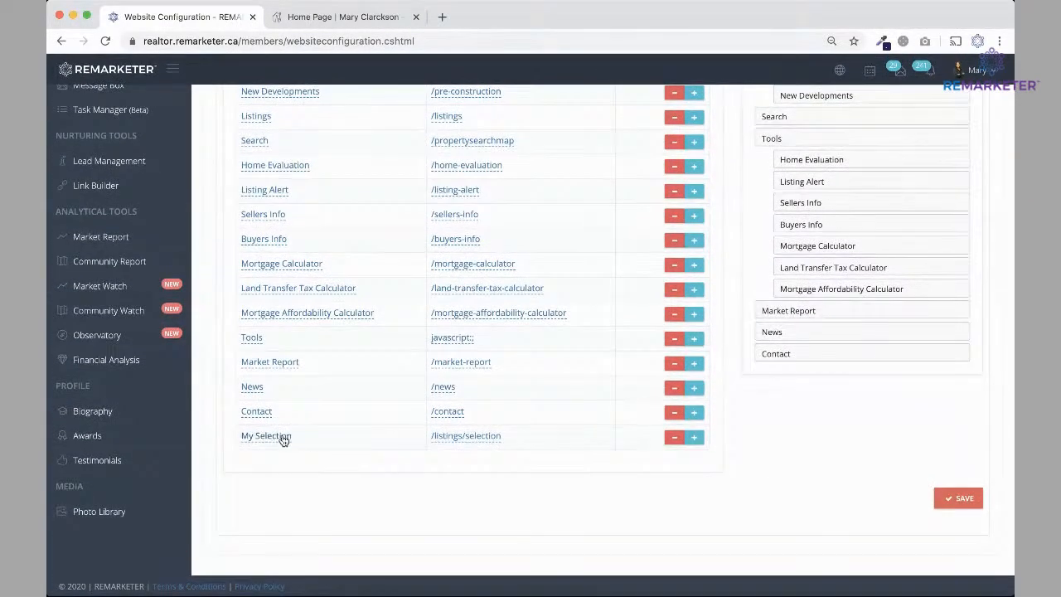
# Insert My Selection under Listings after Featured Listings and save the menu.
pyautogui.click(695, 439)
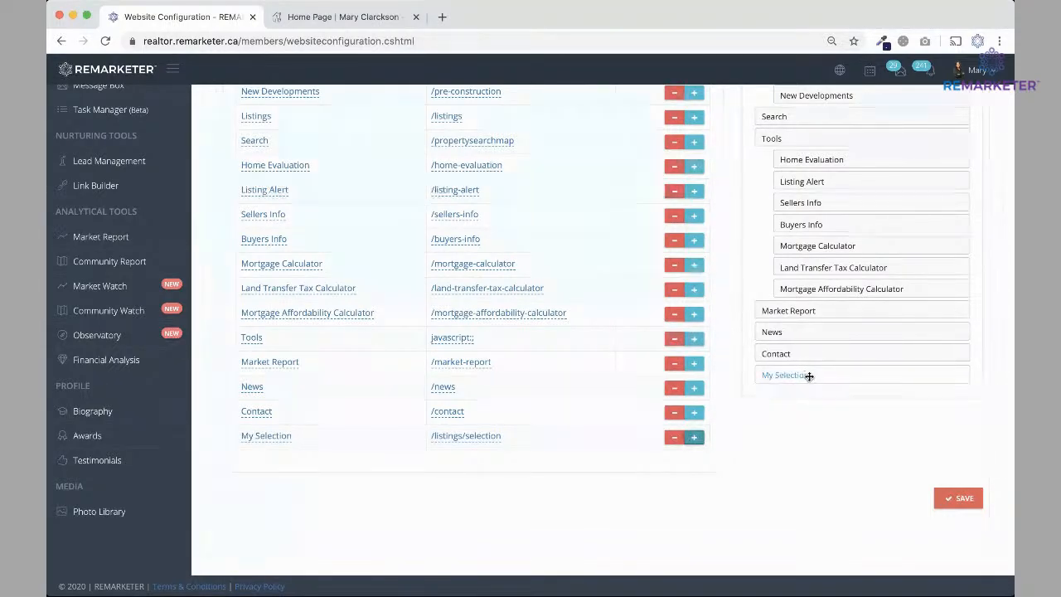
pyautogui.scroll(3, 808, 375)
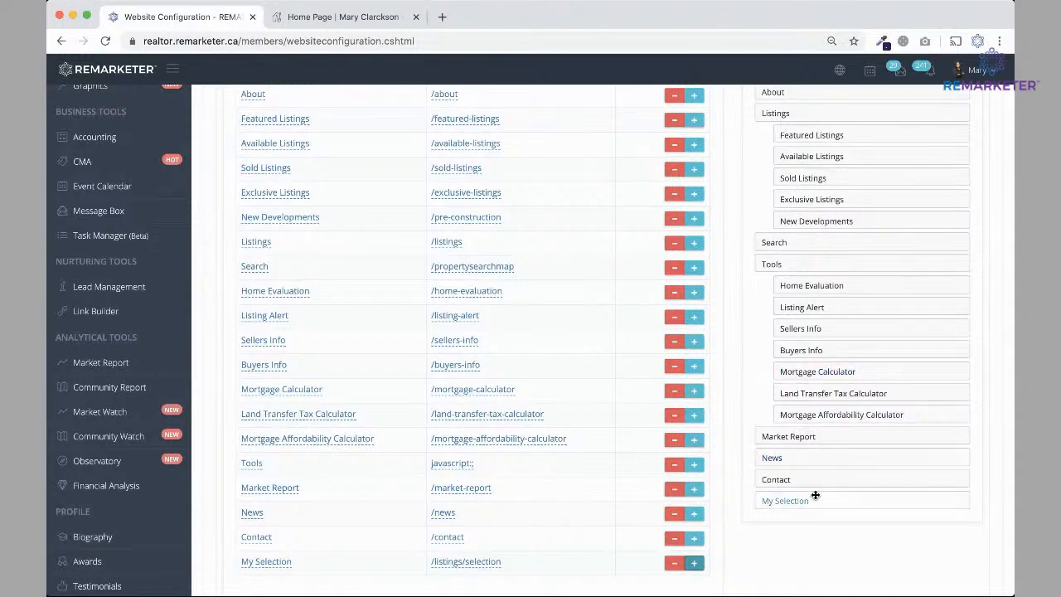
pyautogui.moveTo(815, 502); pyautogui.dragTo(802, 157)
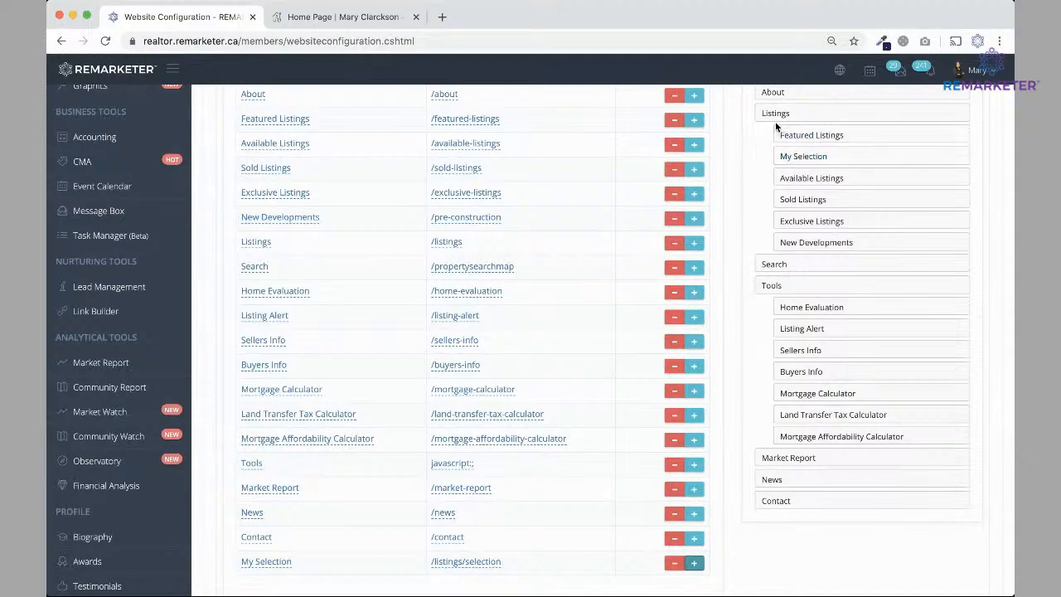
pyautogui.scroll(-3, 863, 271)
pyautogui.click(958, 494)
# Reload the live demo site to show the updated menu.
pyautogui.scroll(2, 839, 452)
pyautogui.scroll(3, 839, 451)
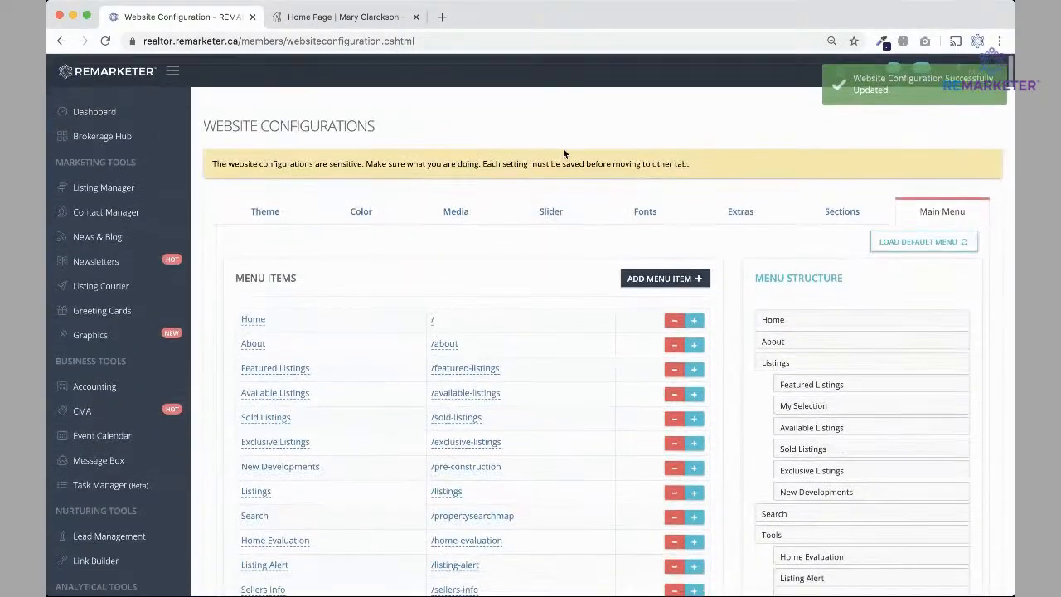
pyautogui.click(355, 18)
pyautogui.click(105, 42)
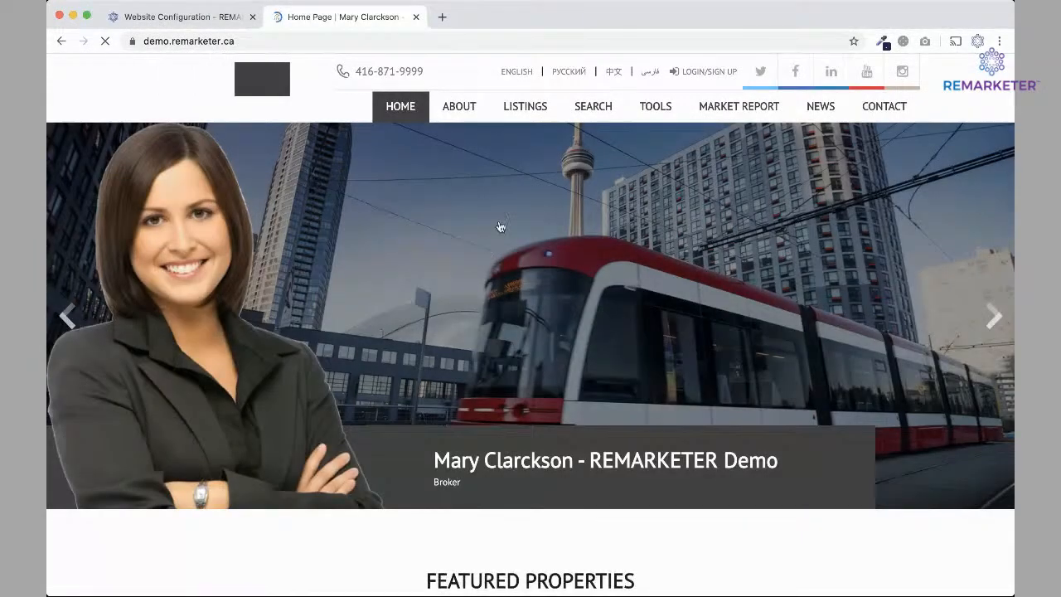
# Open My Selection from the live site's Listings menu, check its URL, then load the default menu.
pyautogui.moveTo(522, 113)
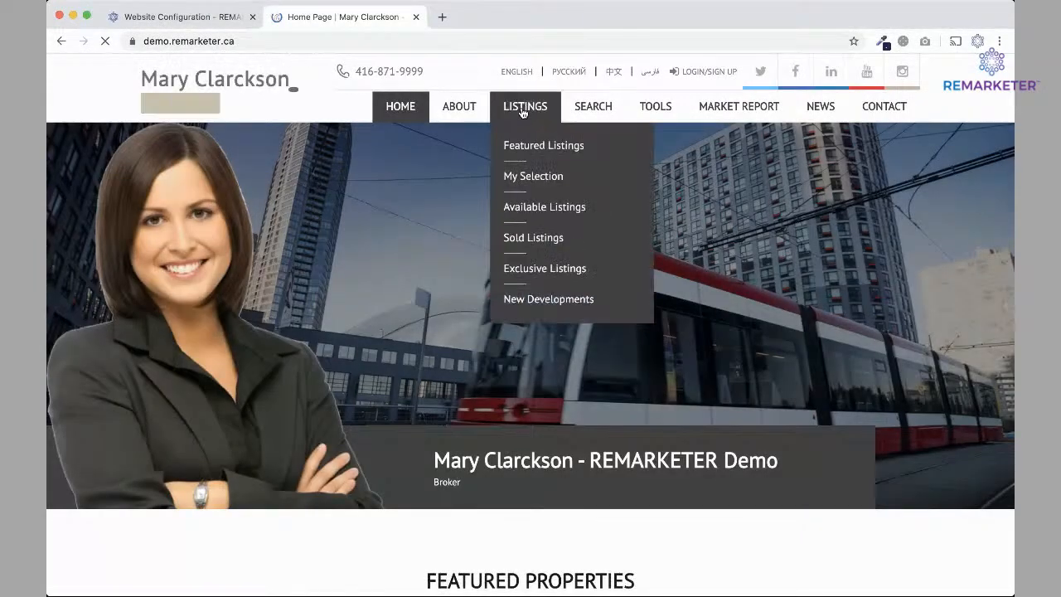
pyautogui.click(549, 180)
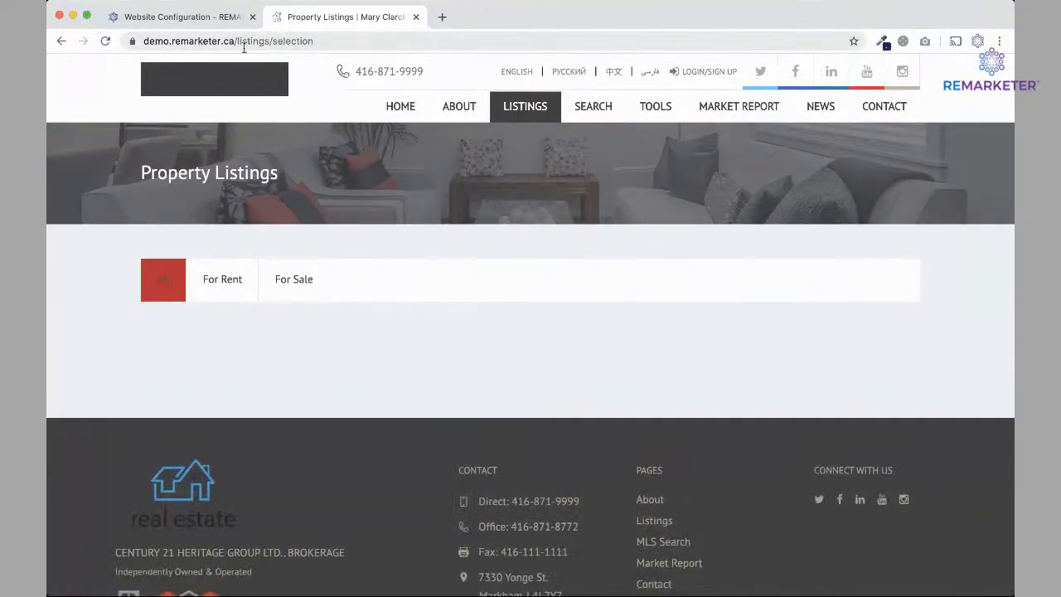
pyautogui.moveTo(238, 40); pyautogui.dragTo(319, 33)
pyautogui.click(361, 43)
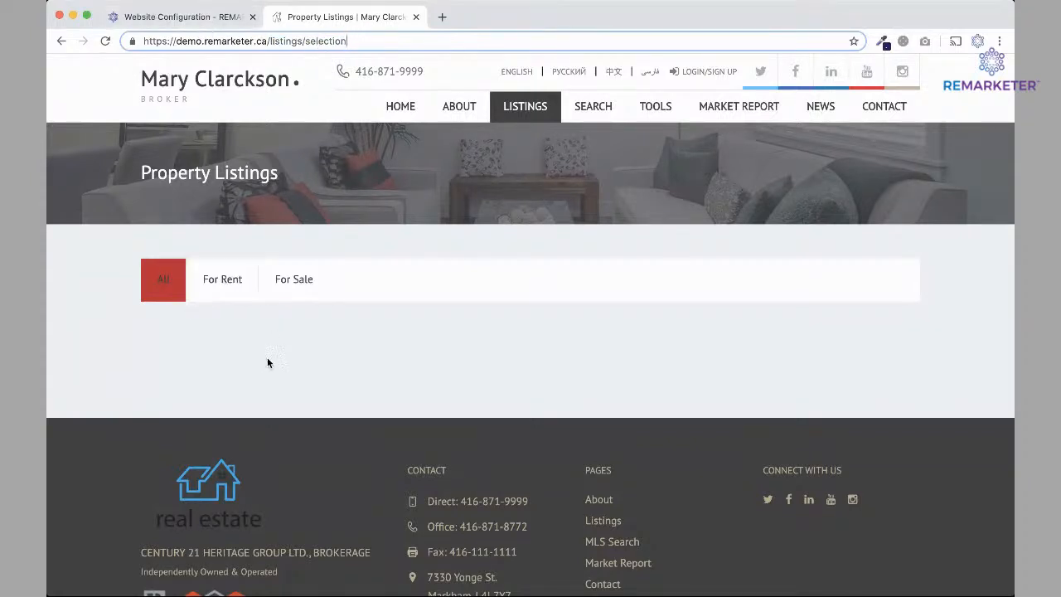
pyautogui.click(189, 20)
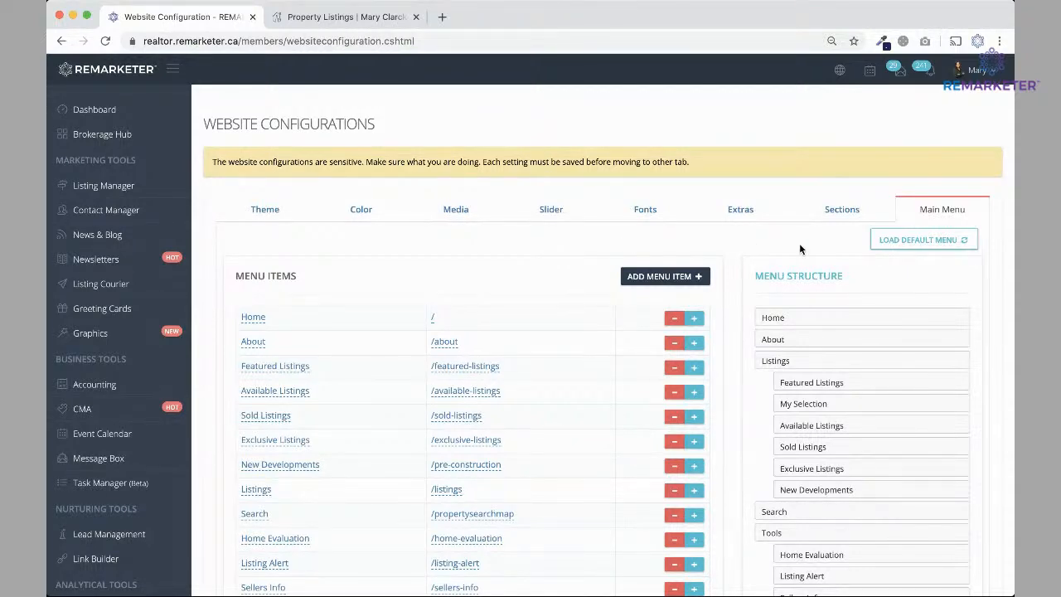
pyautogui.click(923, 242)
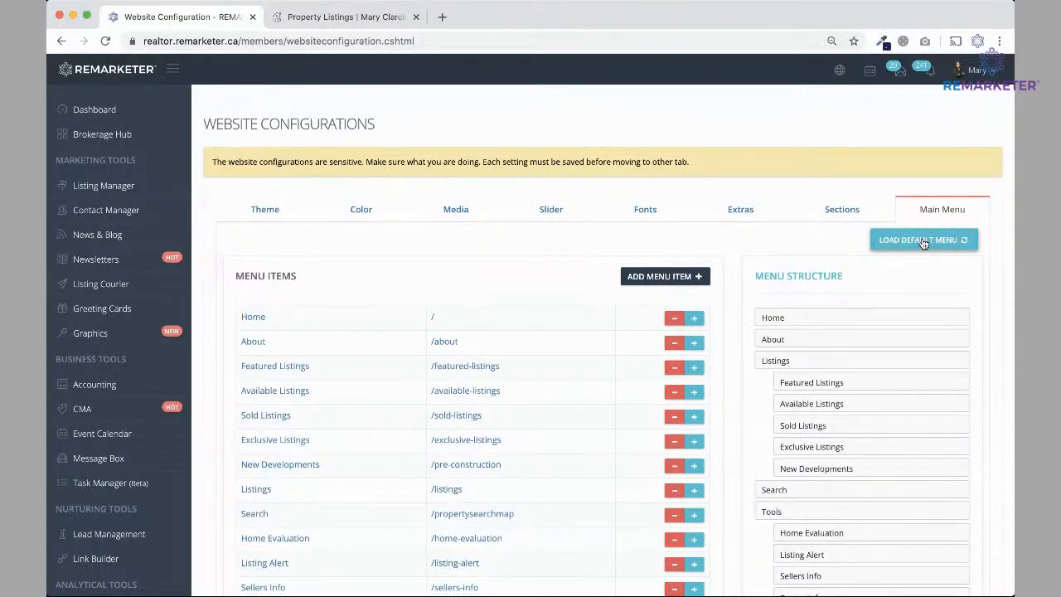
# Save the restored default menu and reload the live listings page.
pyautogui.scroll(-5, 920, 244)
pyautogui.click(961, 498)
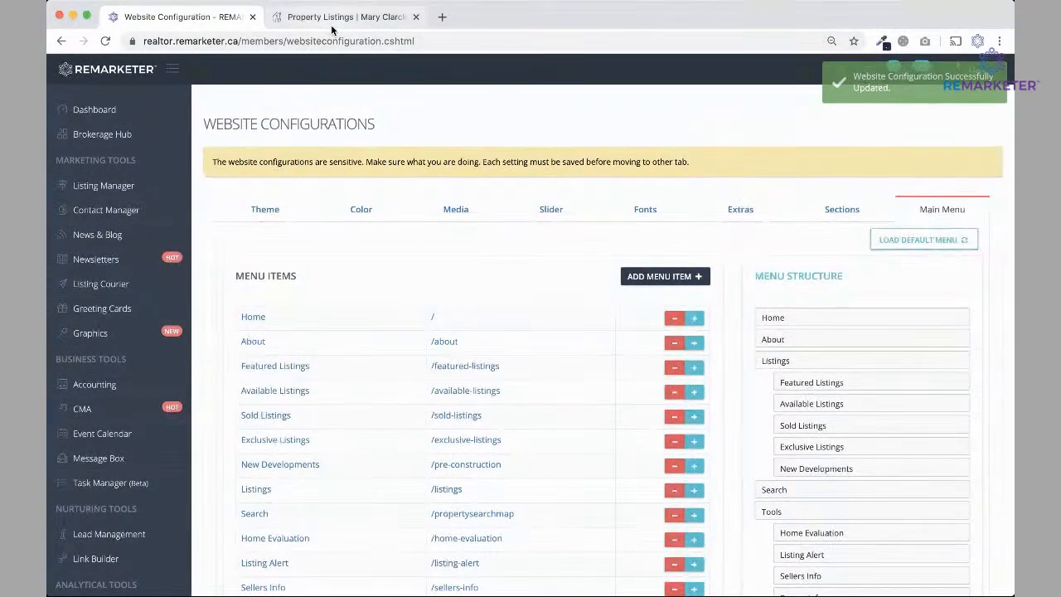
pyautogui.click(332, 25)
pyautogui.click(106, 40)
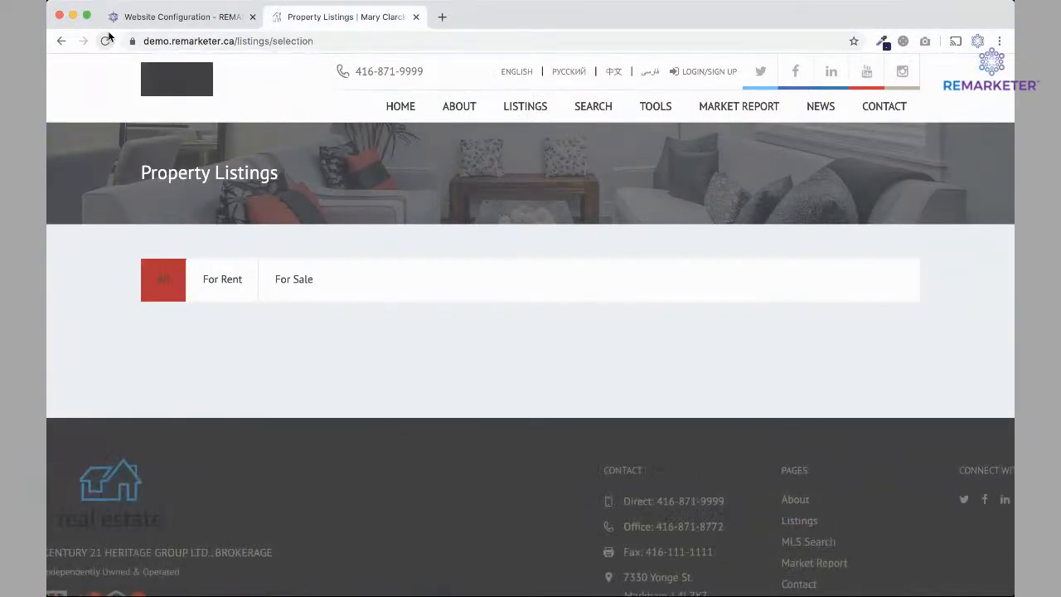
# Confirm My Selection is gone from Listings, visit the home page, then open the Dashboard.
pyautogui.moveTo(525, 106)
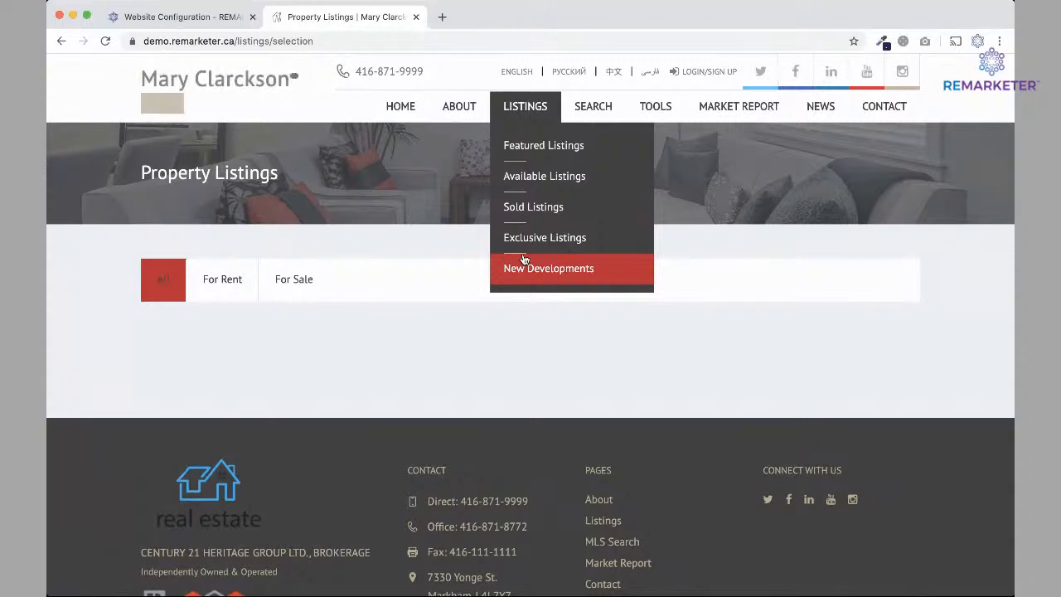
pyautogui.click(396, 106)
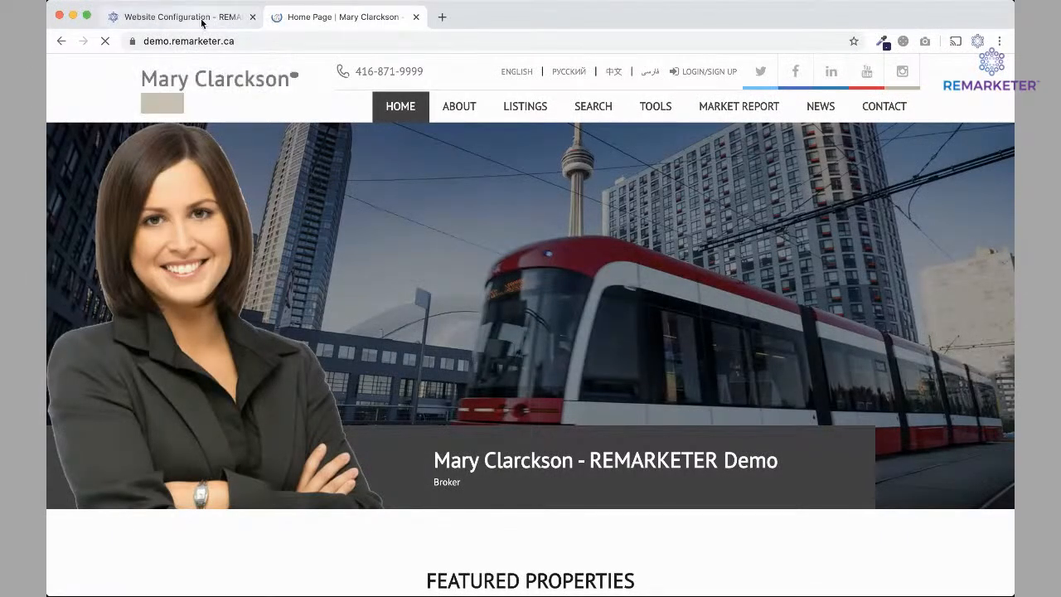
pyautogui.click(201, 18)
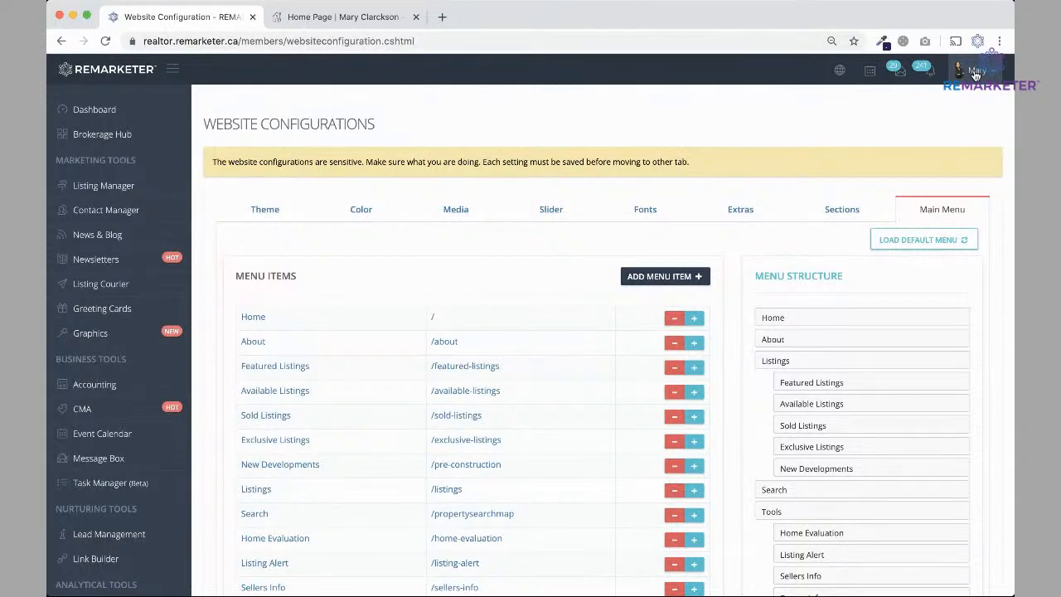
pyautogui.click(95, 112)
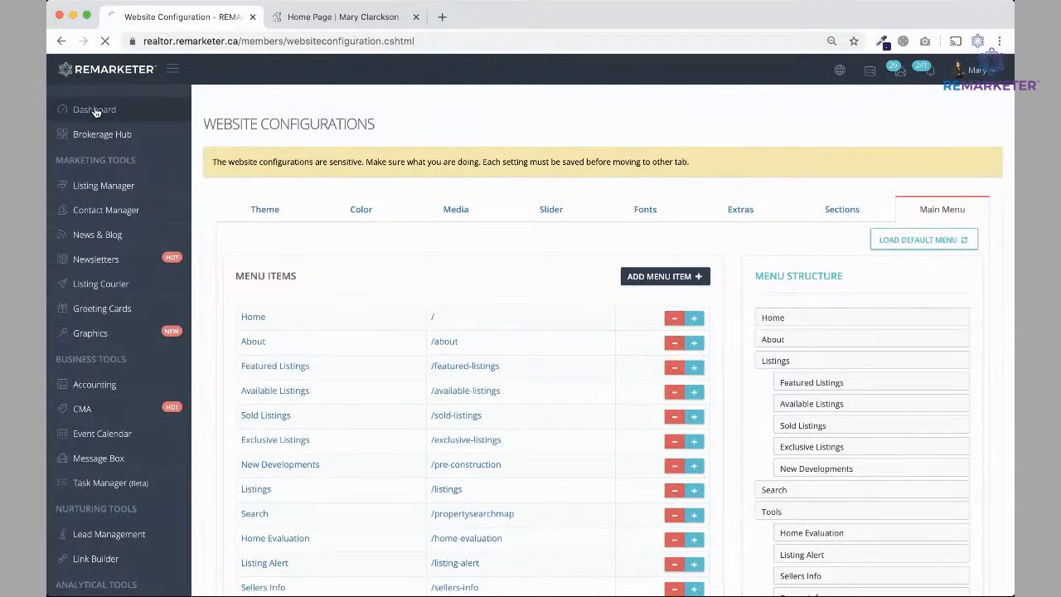